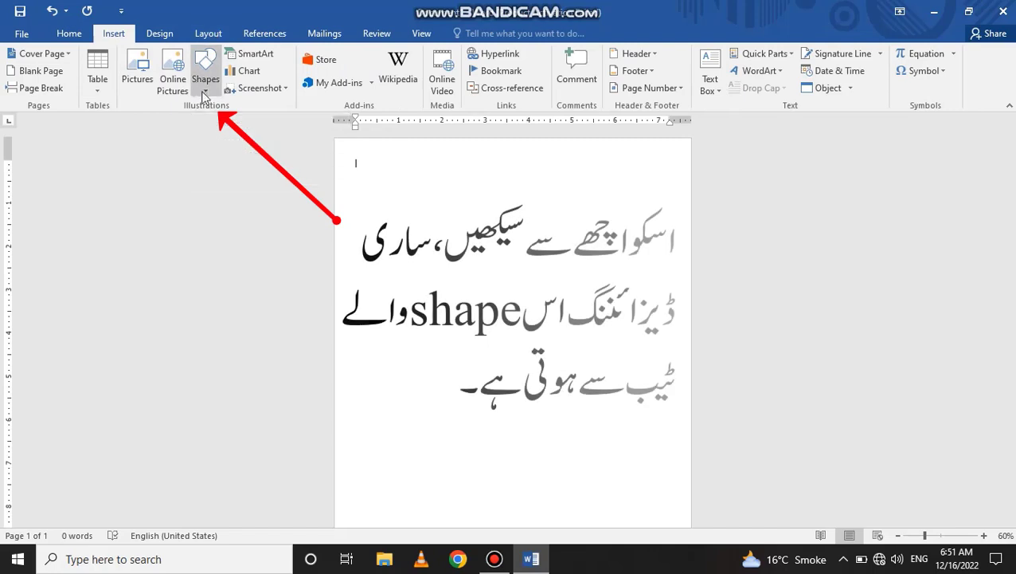
# - Open the Shapes gallery from the Insert tab on the blank page
pyautogui.click(206, 79)
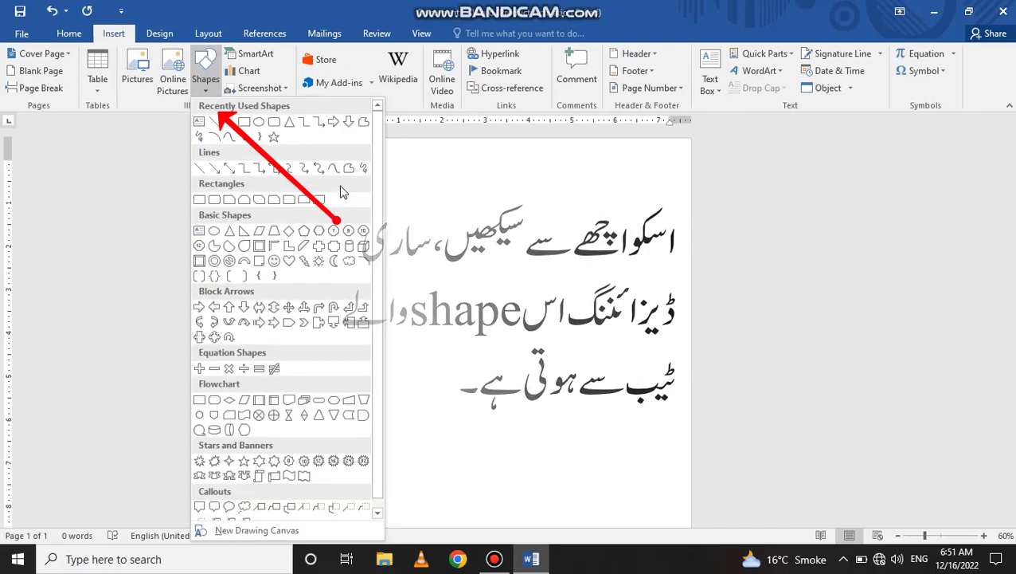
# - Draw a tall rectangle down the left edge of the page
pyautogui.click(244, 122)
pyautogui.scroll(-5, 386, 500)
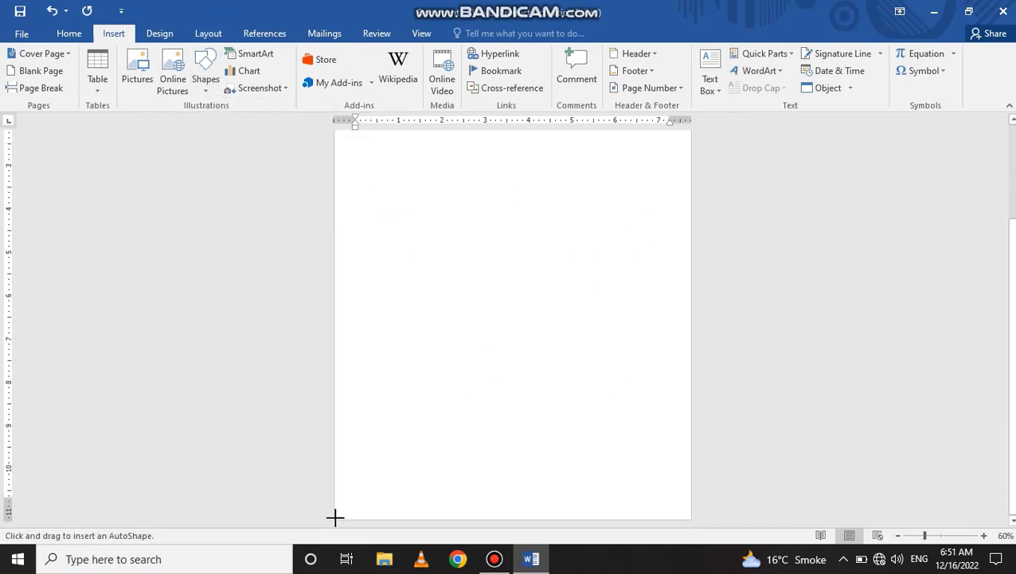
pyautogui.moveTo(334, 519)
pyautogui.mouseDown()
pyautogui.moveTo(426, 383)
pyautogui.moveTo(484, 171)
pyautogui.moveTo(463, 148)
pyautogui.moveTo(461, 245)
pyautogui.moveTo(460, 216)
pyautogui.mouseUp()
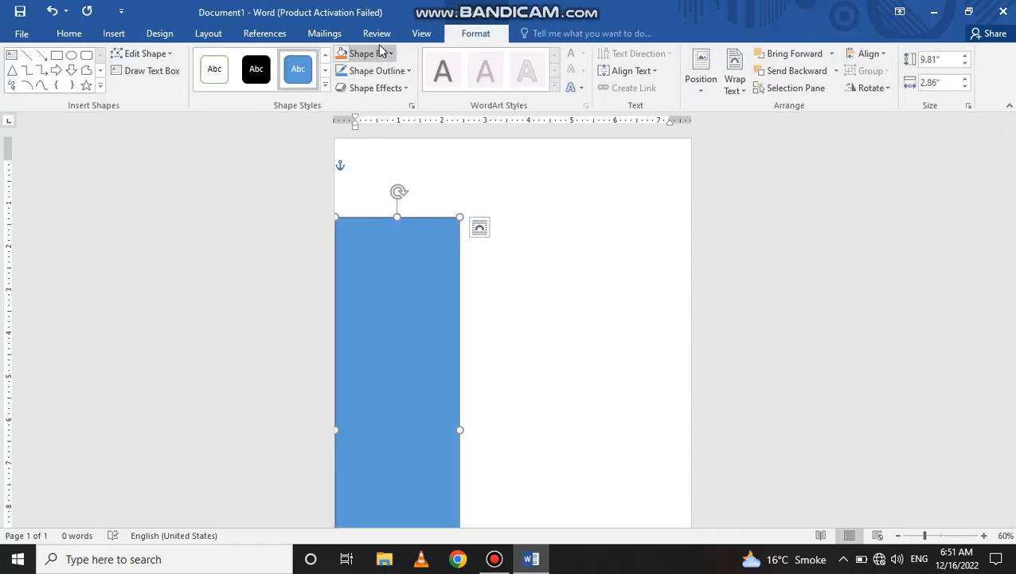
# - Fill the rectangle dark blue and remove its outline
pyautogui.click(381, 54)
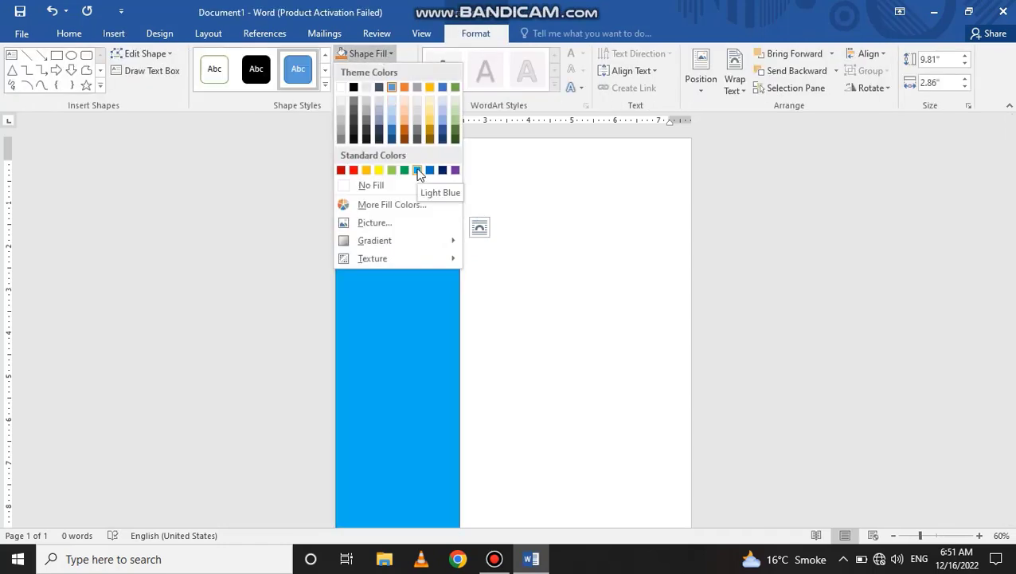
pyautogui.click(443, 170)
pyautogui.click(404, 72)
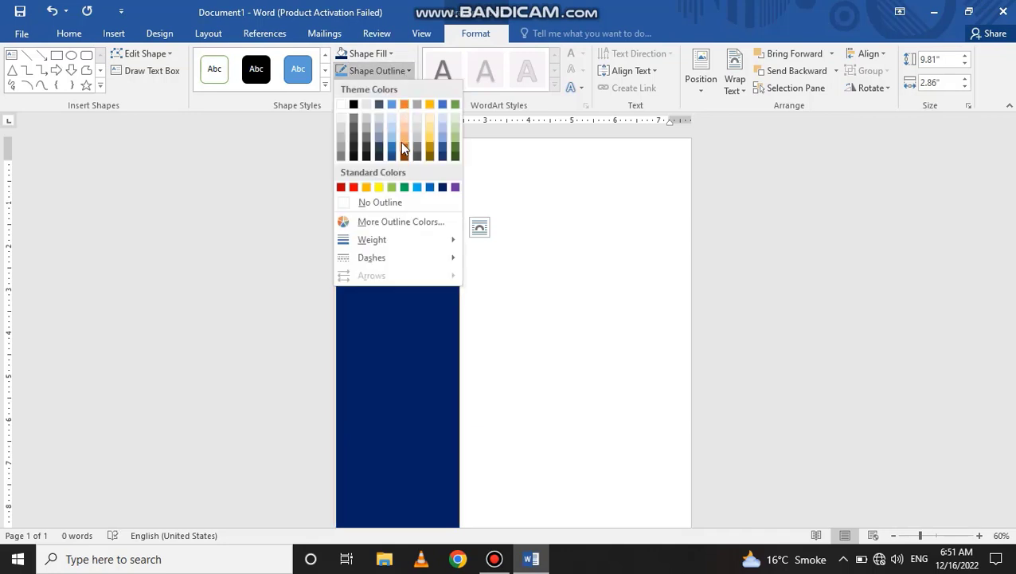
pyautogui.click(379, 203)
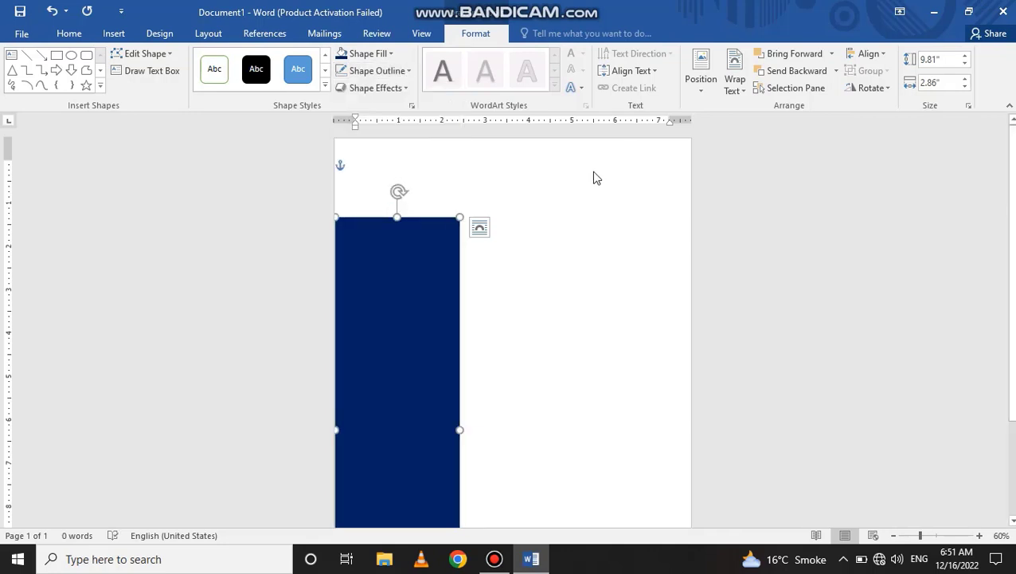
pyautogui.click(499, 194)
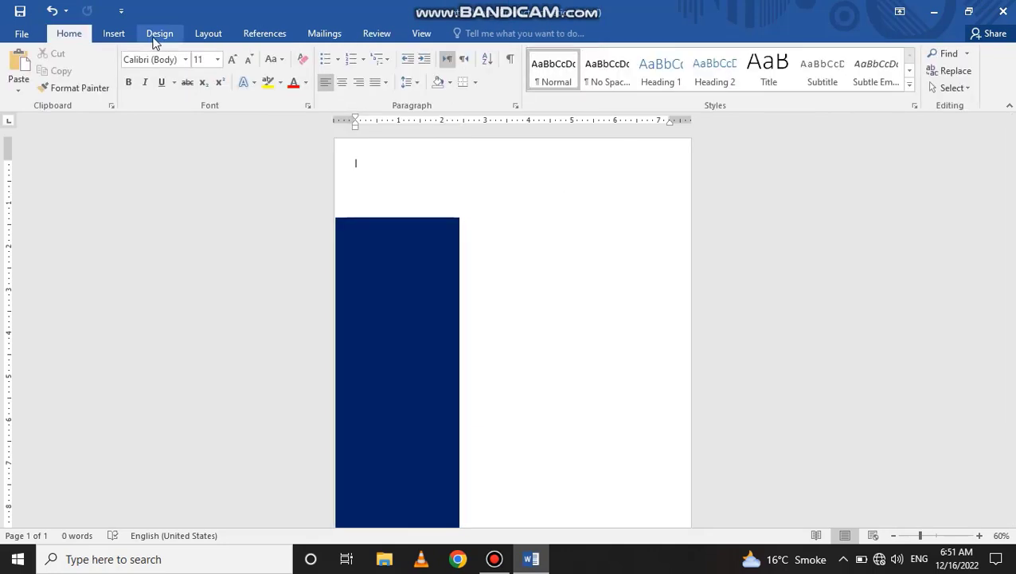
pyautogui.click(114, 33)
# - Draw a rounded rectangle at the sidebar's top with slightly less rounded corners
pyautogui.click(212, 88)
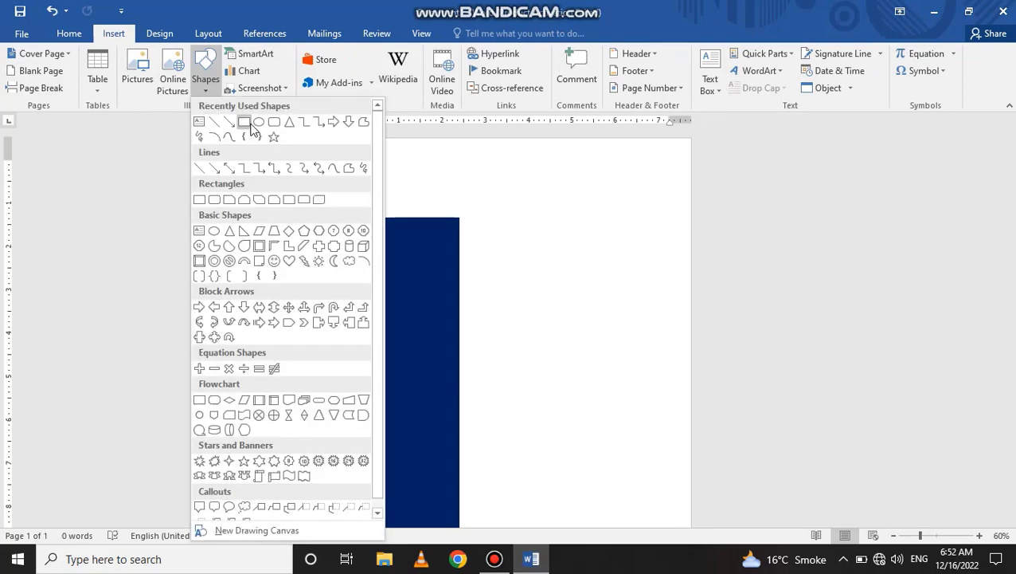
pyautogui.click(274, 123)
pyautogui.moveTo(354, 251)
pyautogui.mouseDown()
pyautogui.moveTo(415, 224)
pyautogui.moveTo(443, 147)
pyautogui.mouseUp()
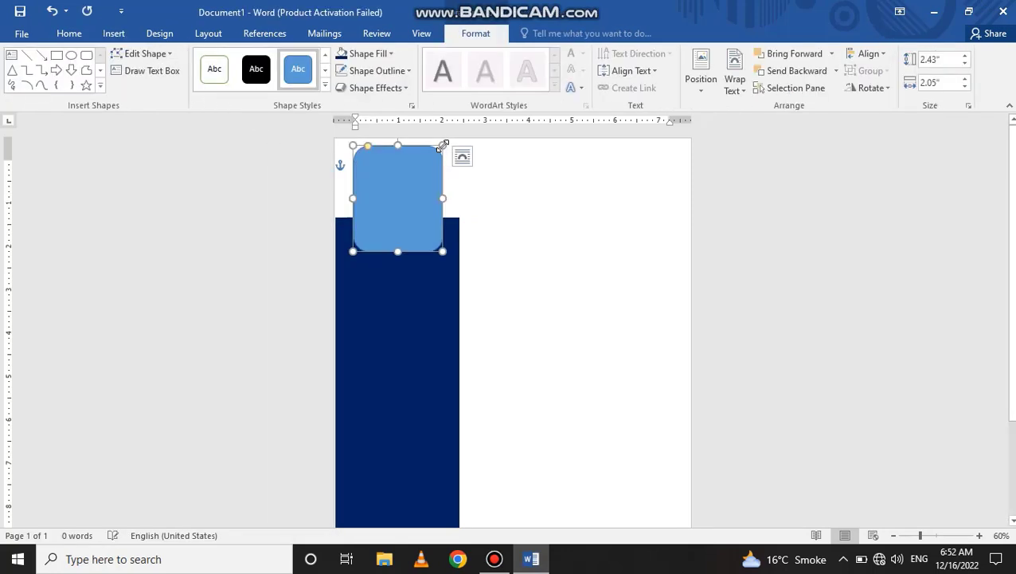
pyautogui.moveTo(368, 149); pyautogui.dragTo(363, 149)
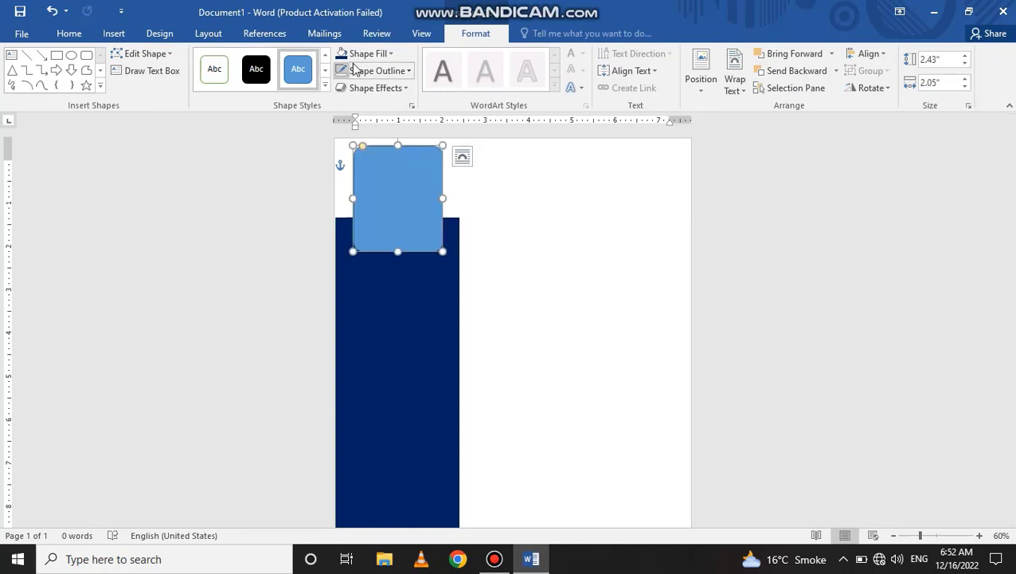
# - Fill the rounded rectangle photo placeholder gray
pyautogui.click(373, 60)
pyautogui.click(343, 129)
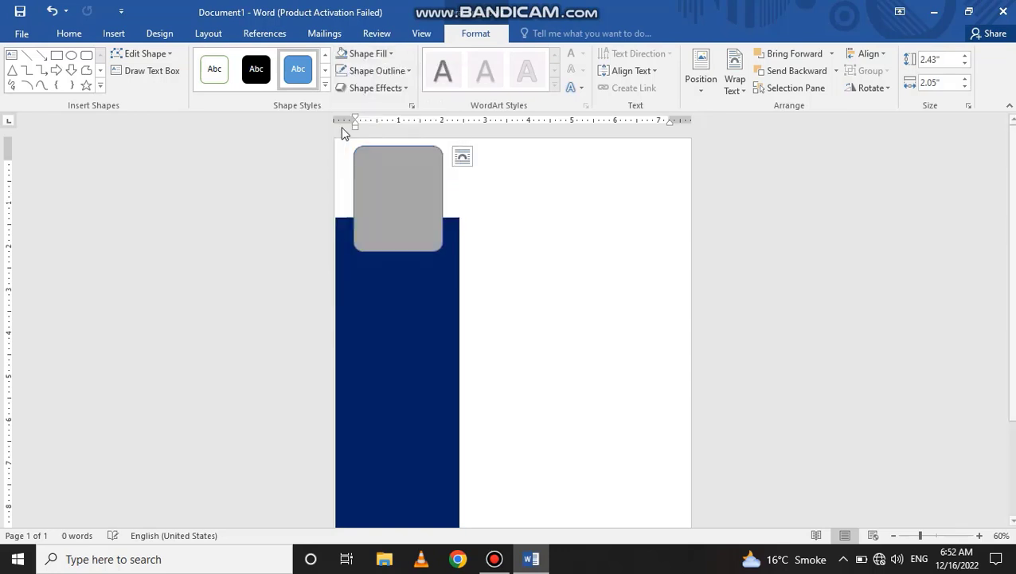
pyautogui.click(482, 251)
pyautogui.click(407, 203)
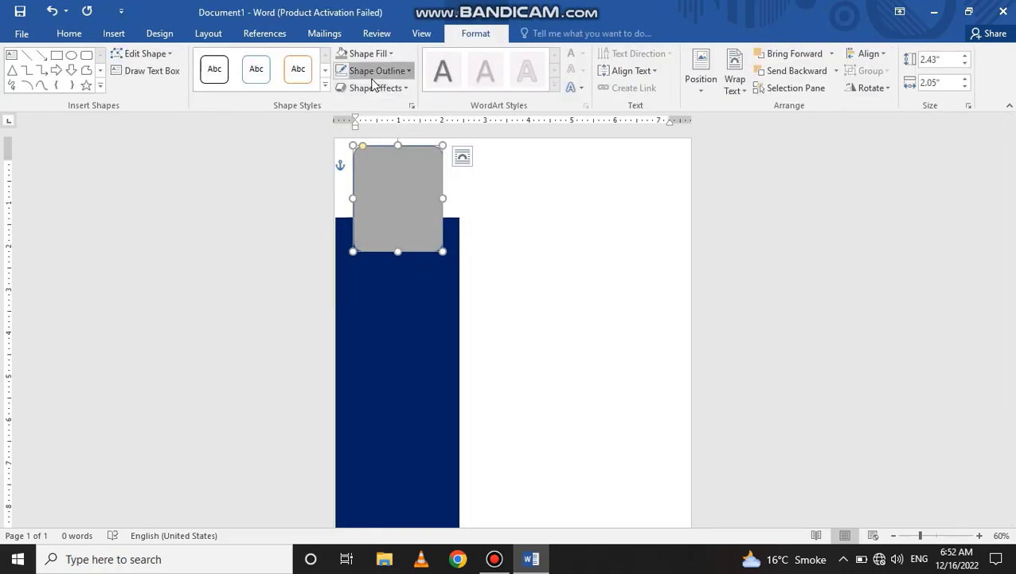
pyautogui.click(529, 253)
pyautogui.click(113, 33)
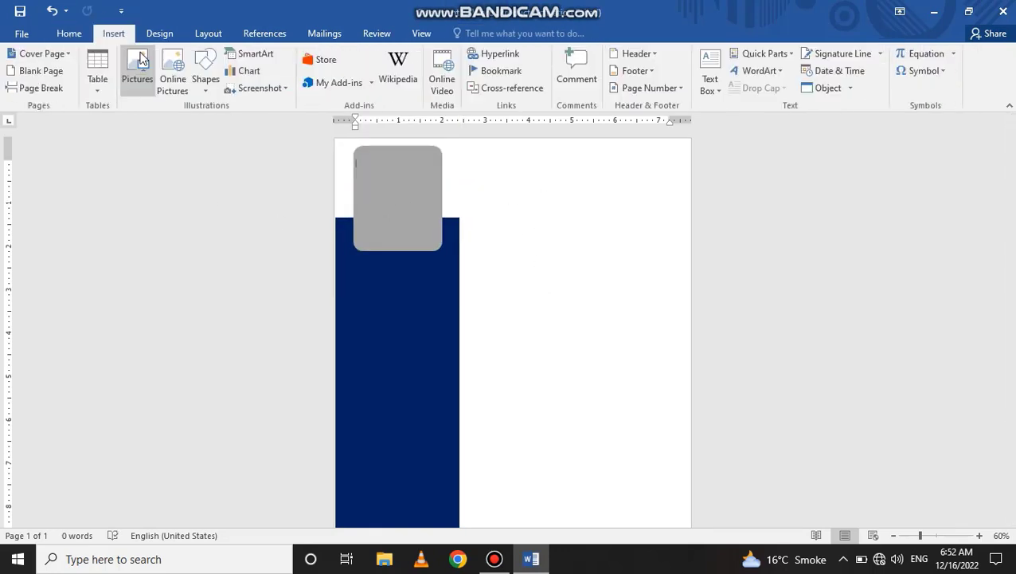
# - Draw a text box right of the photo placeholder and type the person's full name
pyautogui.click(207, 86)
pyautogui.click(199, 123)
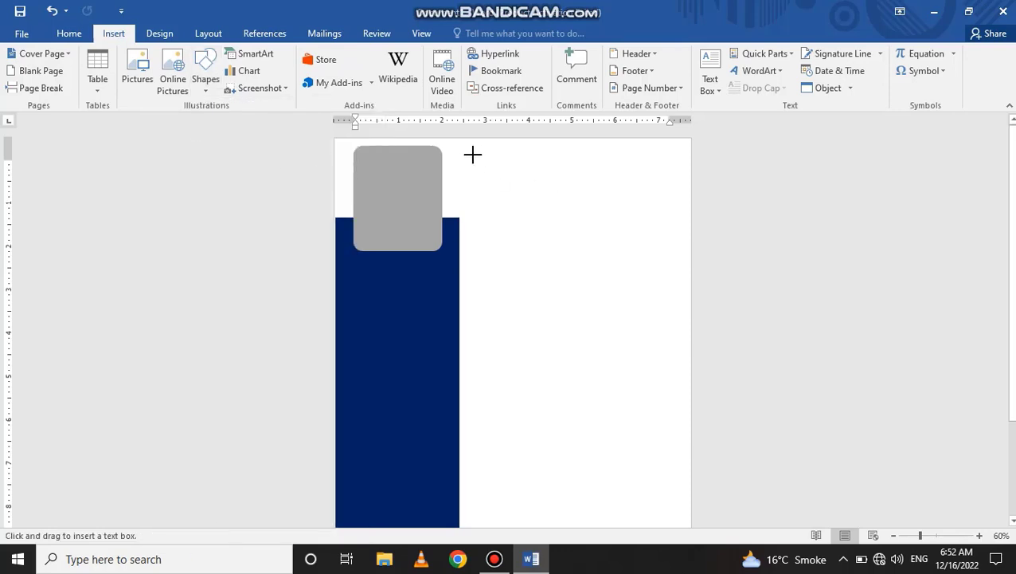
pyautogui.moveTo(472, 155); pyautogui.dragTo(674, 219)
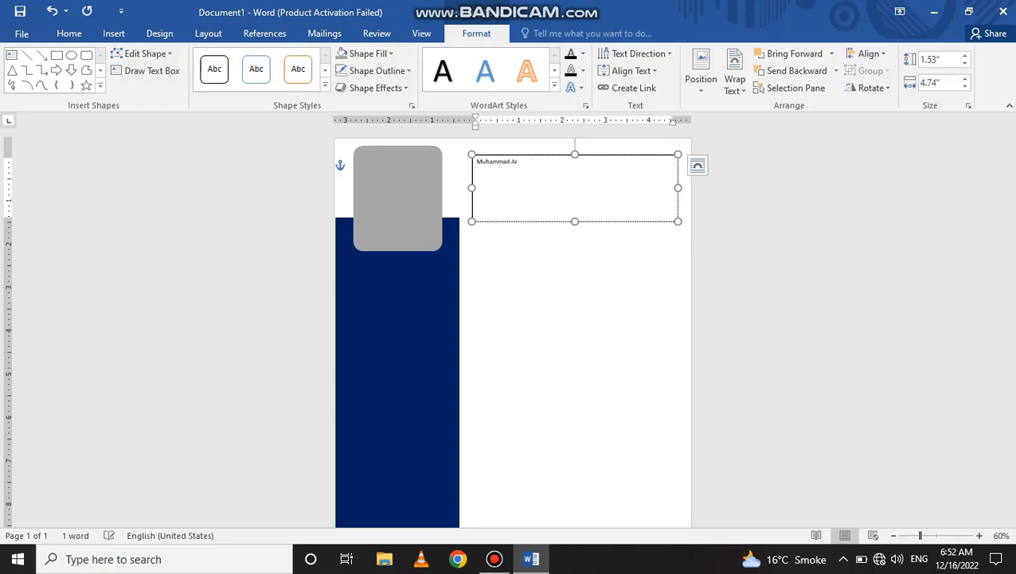
# - Set the name to 36 pt bold
pyautogui.moveTo(580, 204); pyautogui.dragTo(479, 163)
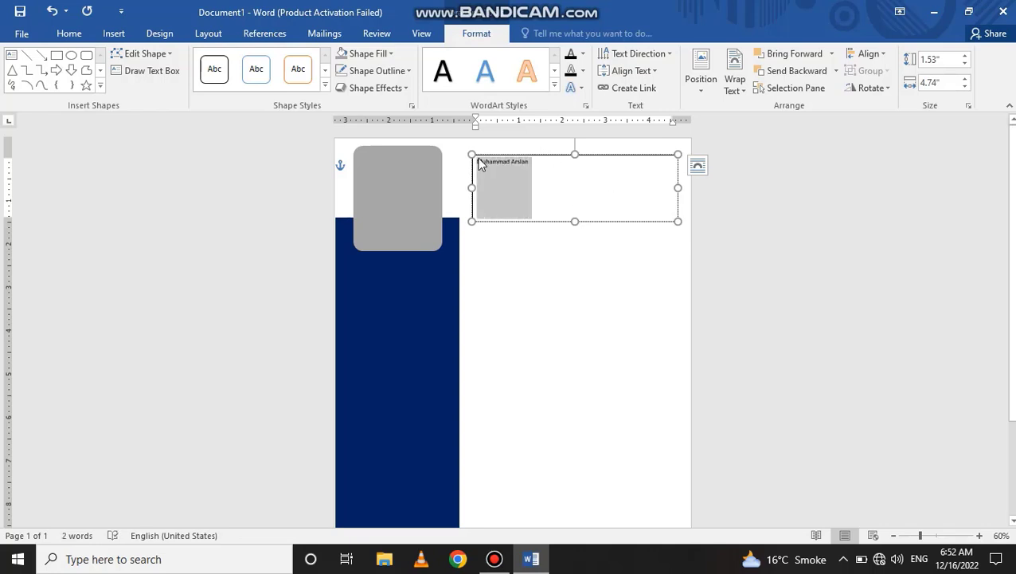
pyautogui.click(69, 33)
pyautogui.click(233, 59)
pyautogui.click(234, 59)
pyautogui.click(234, 60)
pyautogui.click(217, 61)
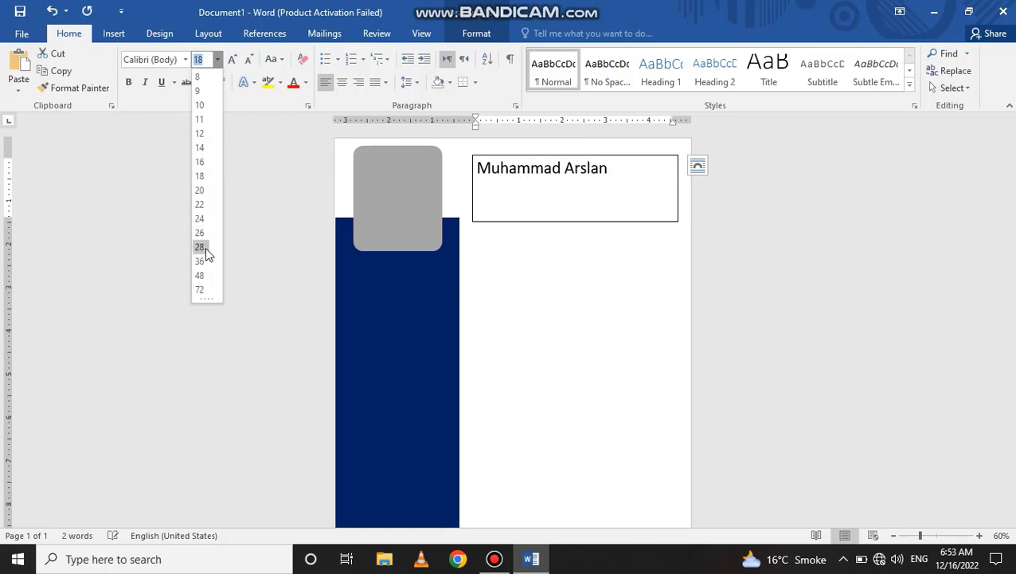
pyautogui.click(208, 264)
pyautogui.click(128, 82)
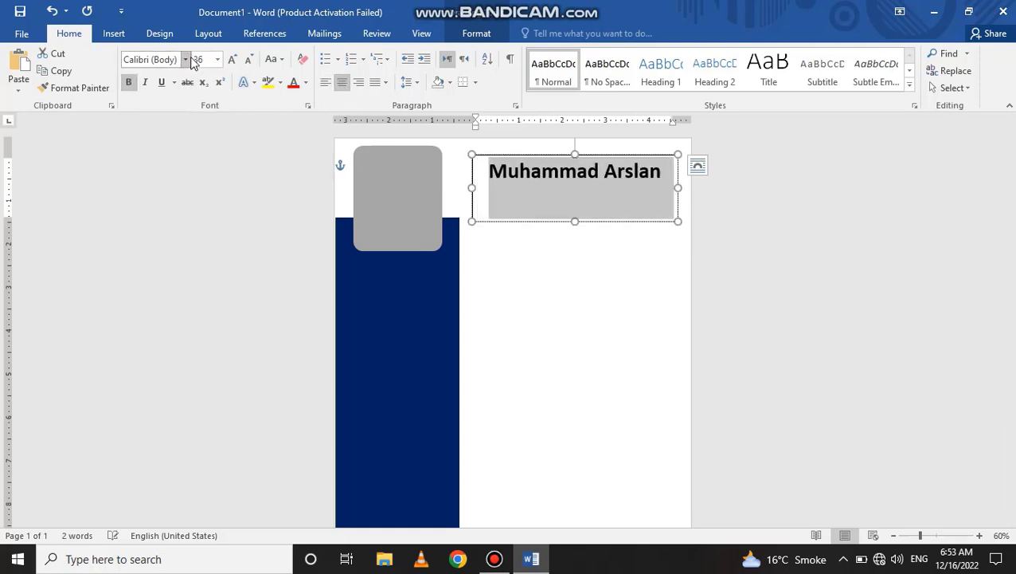
# - Apply Agency FB, without bold, to the first name
pyautogui.click(185, 59)
pyautogui.doubleClick(502, 201)
pyautogui.click(185, 59)
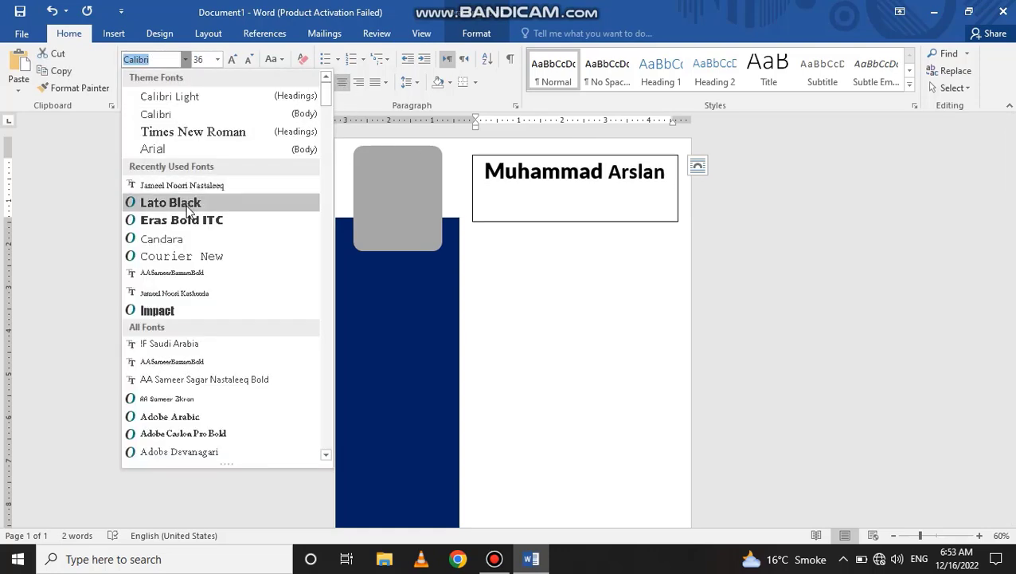
pyautogui.click(184, 59)
pyautogui.click(128, 82)
pyautogui.click(185, 59)
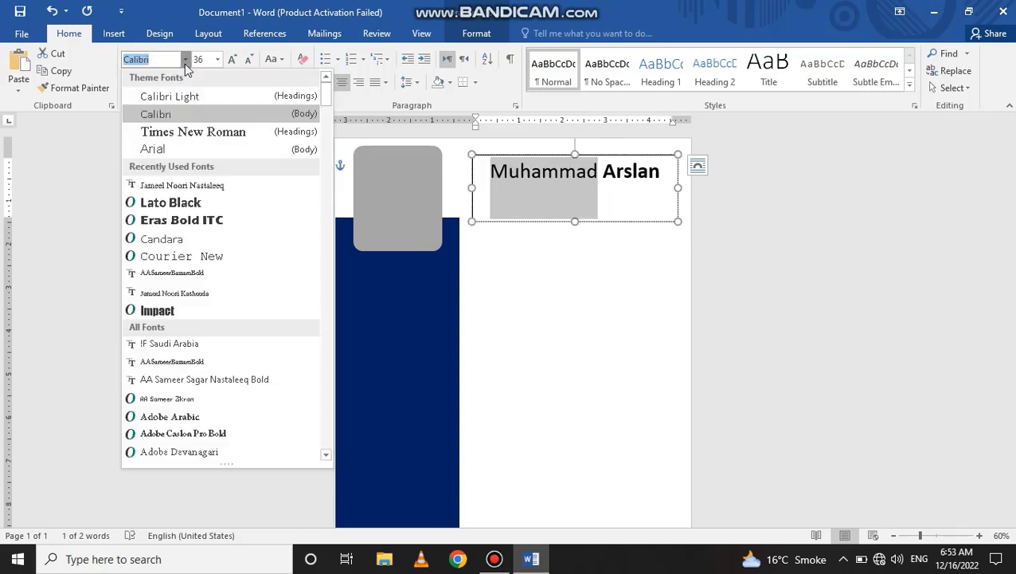
pyautogui.write('Calib')
pyautogui.scroll(-5, 195, 368)
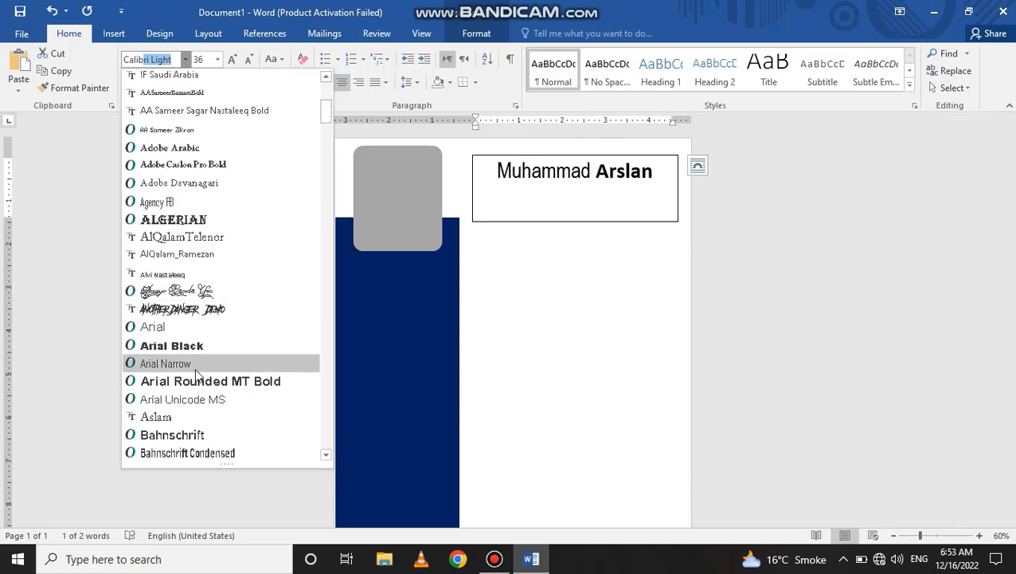
pyautogui.write('Ag')
pyautogui.press('Return')
# - Make the surname bold Arial Narrow while keeping the first name unbolded
pyautogui.tripleClick(621, 186)
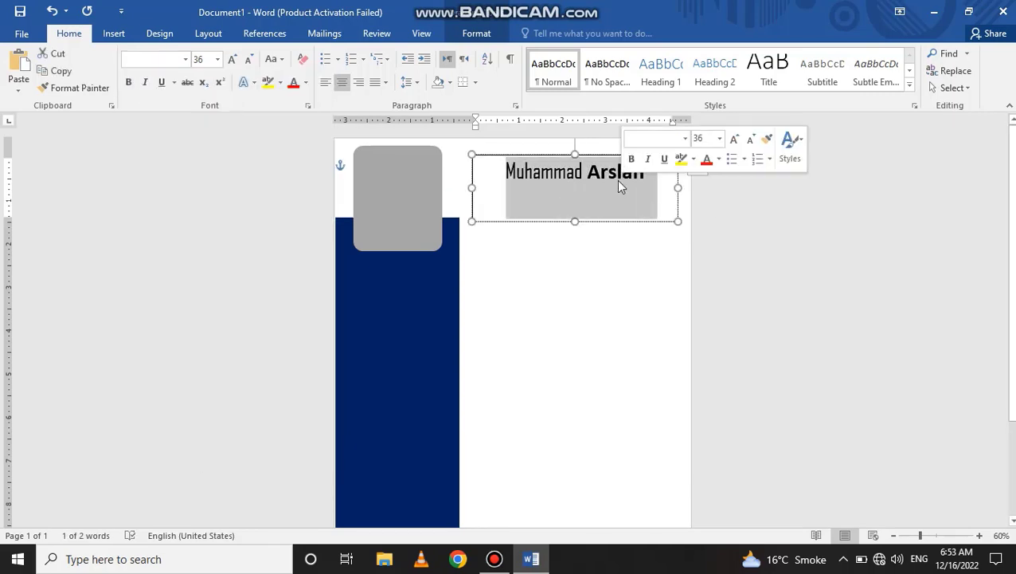
pyautogui.doubleClick(621, 186)
pyautogui.click(185, 59)
pyautogui.scroll(-5, 144, 382)
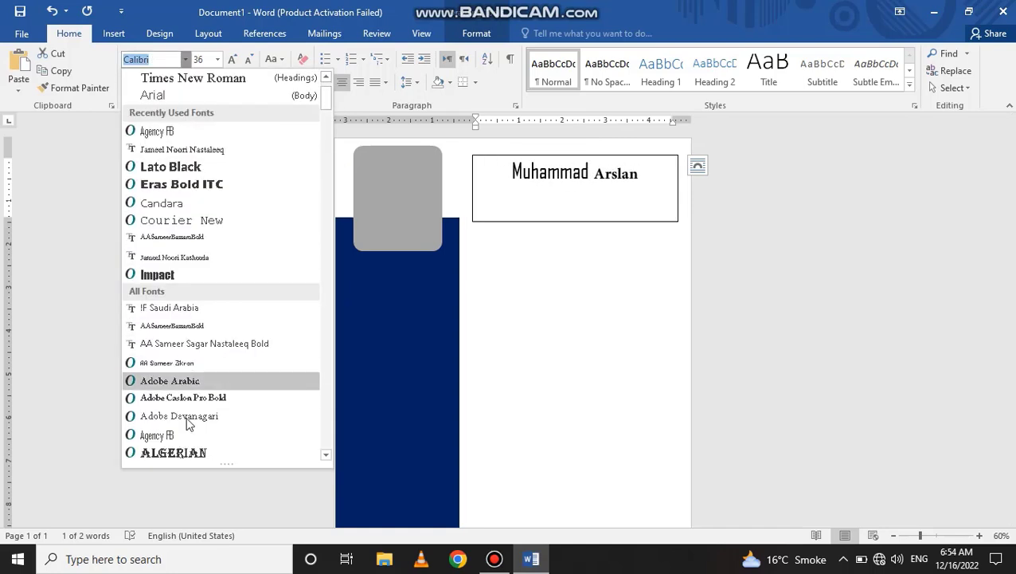
pyautogui.click(159, 434)
pyautogui.doubleClick(535, 174)
pyautogui.click(129, 82)
pyautogui.doubleClick(615, 174)
pyautogui.click(129, 85)
pyautogui.click(583, 207)
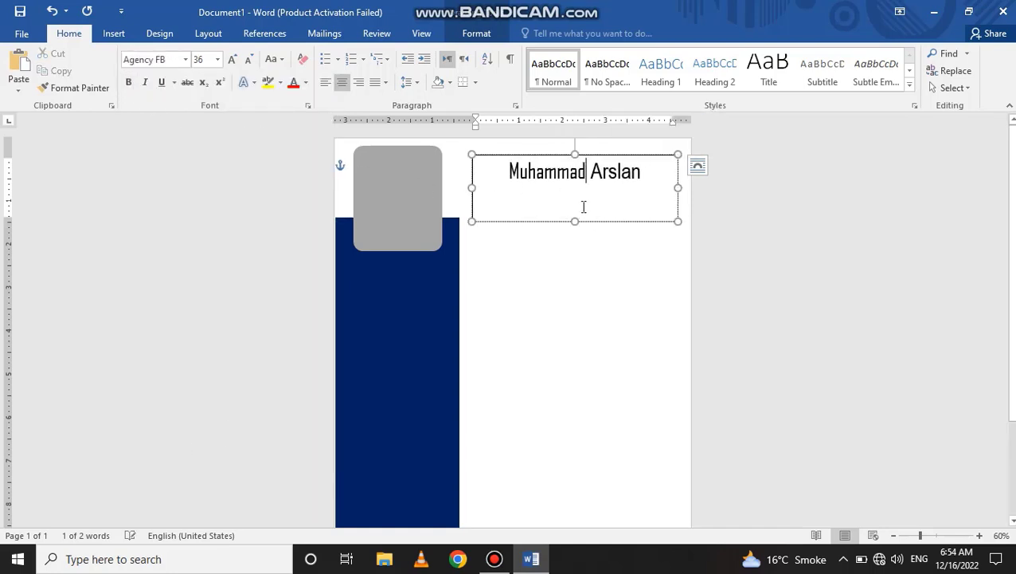
pyautogui.tripleClick(610, 175)
pyautogui.doubleClick(612, 174)
pyautogui.click(129, 83)
# - Change the whole name to UPPERCASE
pyautogui.click(641, 196)
pyautogui.tripleClick(641, 196)
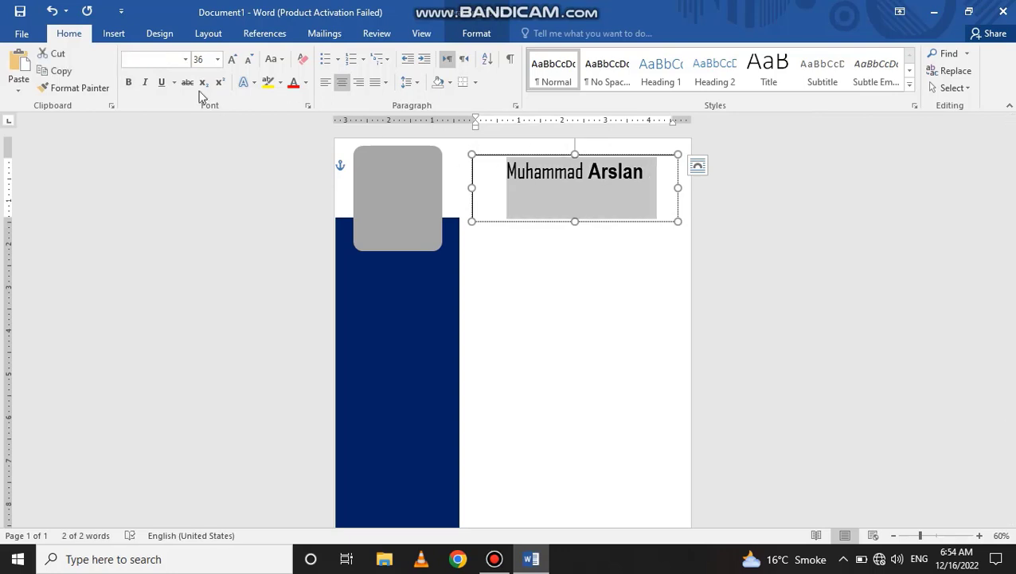
pyautogui.click(275, 59)
pyautogui.click(298, 113)
pyautogui.click(668, 189)
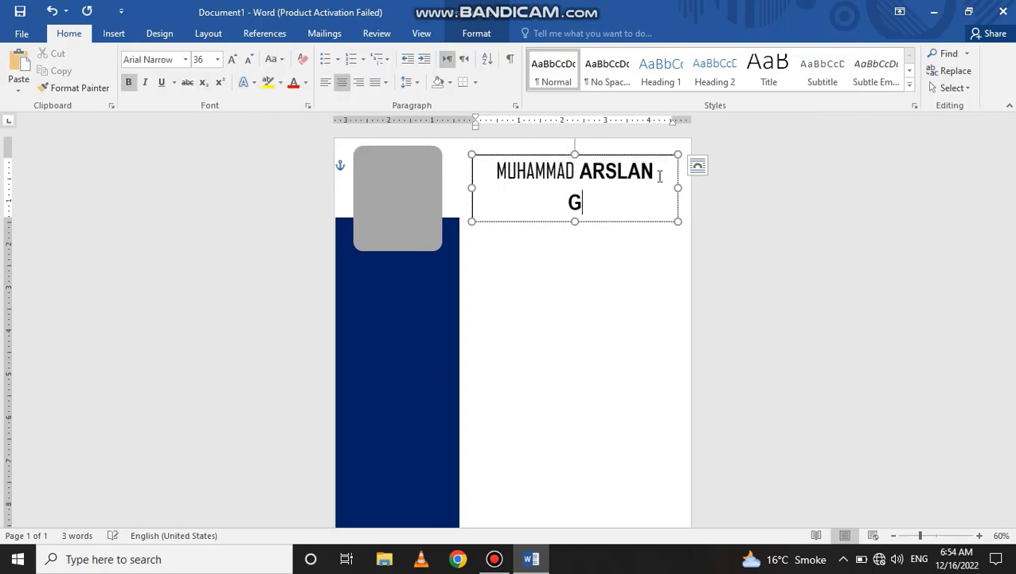
# - Add a GRAPHIC DESIGNER line under the name at 22 pt
pyautogui.write('GRAPHIC DE')
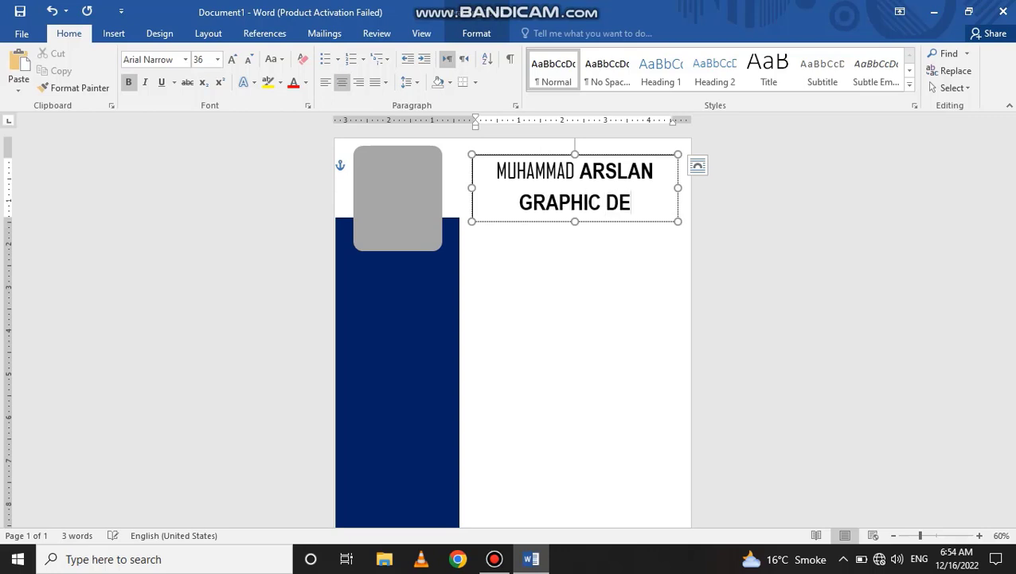
pyautogui.write('SIGNER')
pyautogui.moveTo(661, 209); pyautogui.dragTo(484, 203)
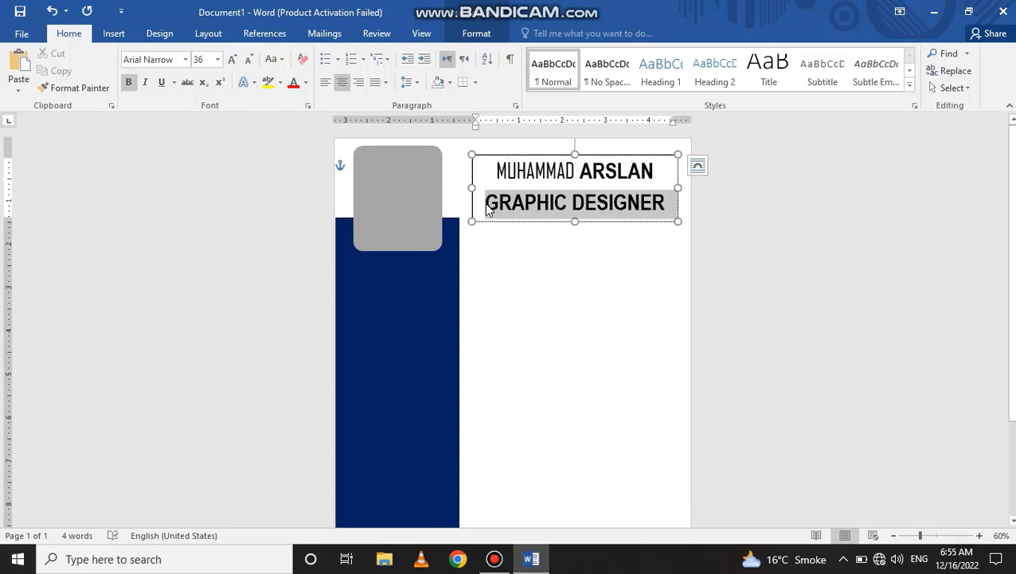
pyautogui.click(250, 61)
pyautogui.click(249, 62)
pyautogui.click(249, 61)
pyautogui.click(249, 62)
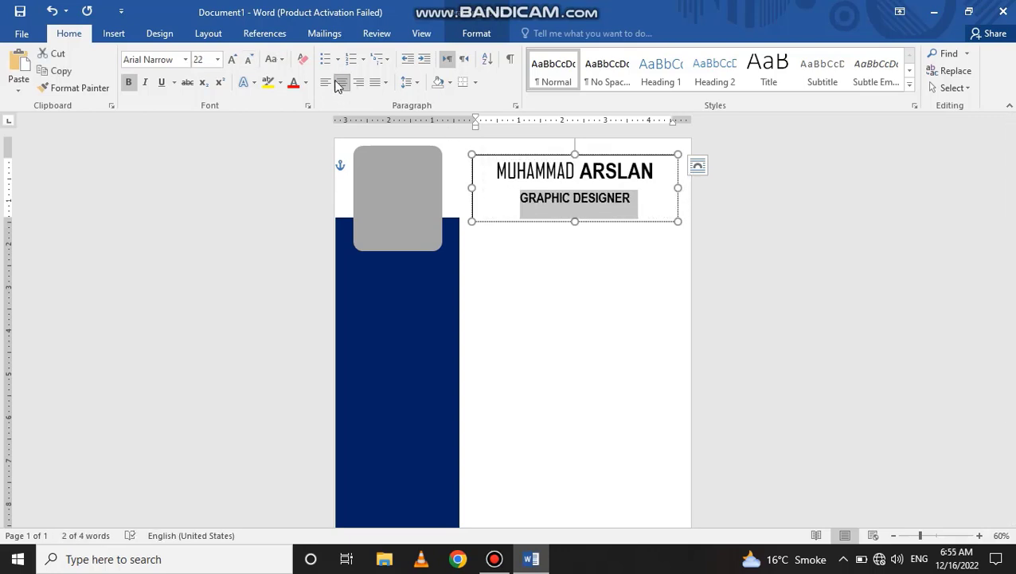
pyautogui.click(326, 82)
# - Remove the space after paragraph for both lines of the title text
pyautogui.click(410, 82)
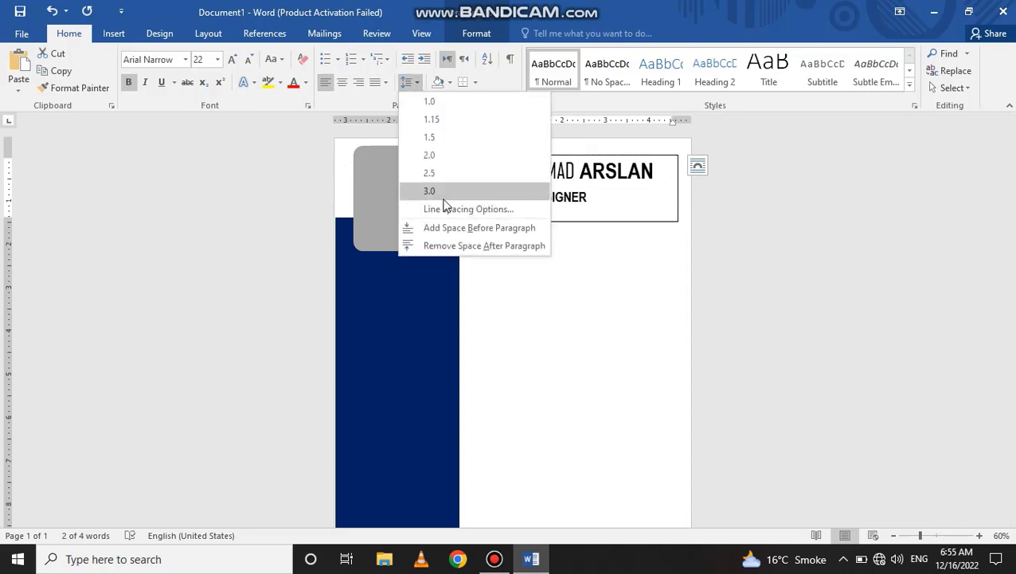
pyautogui.click(439, 243)
pyautogui.click(608, 203)
pyautogui.hotkey('ctrl', 'a')
pyautogui.click(414, 83)
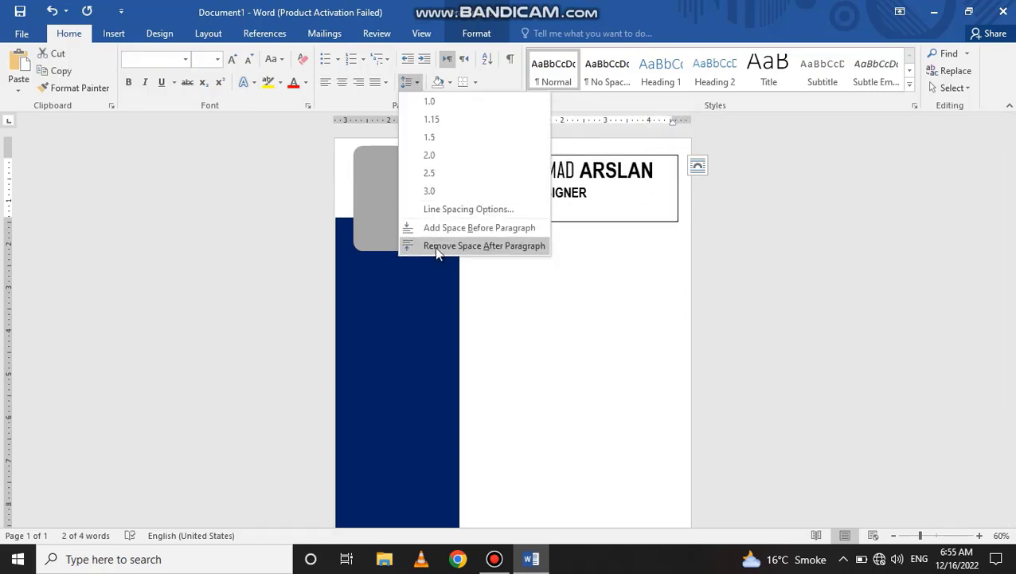
pyautogui.click(434, 246)
pyautogui.click(601, 190)
pyautogui.hotkey('ctrl', 'a')
pyautogui.click(479, 192)
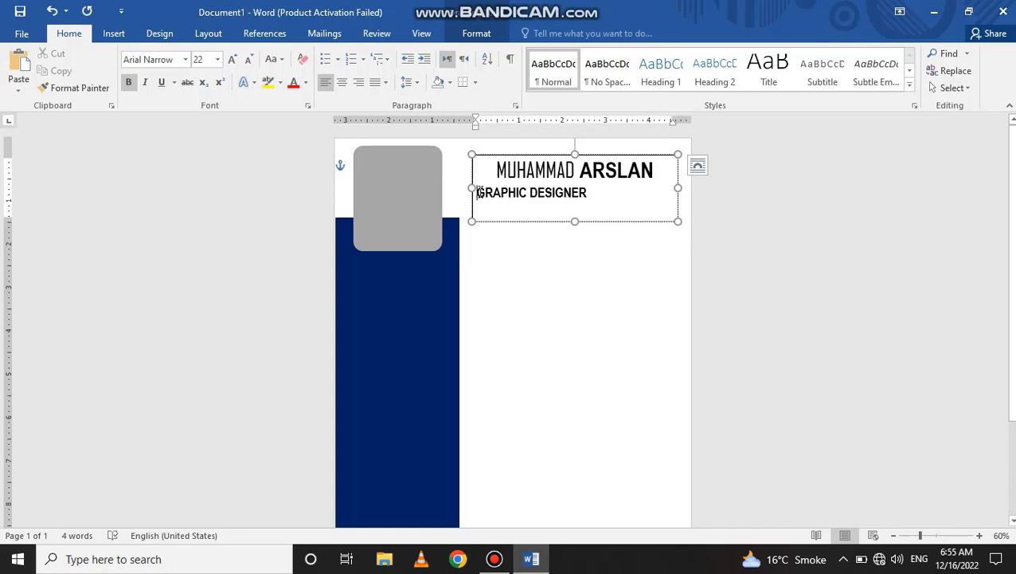
# - Indent the GRAPHIC DESIGNER line slightly and shrink it to 20 pt
pyautogui.press('Tab')
pyautogui.moveTo(608, 202); pyautogui.dragTo(517, 197)
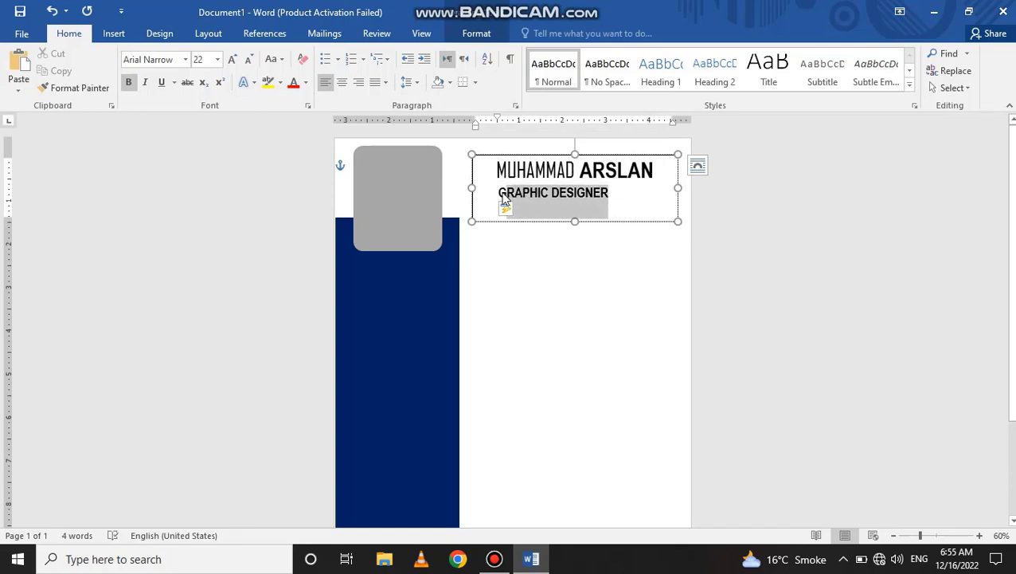
pyautogui.click(249, 59)
pyautogui.click(629, 216)
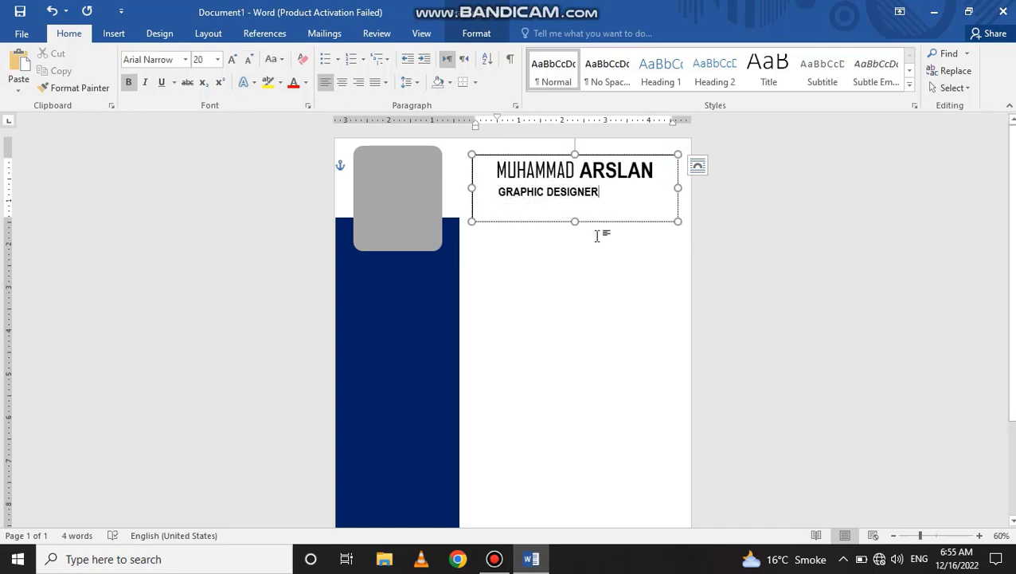
pyautogui.click(114, 34)
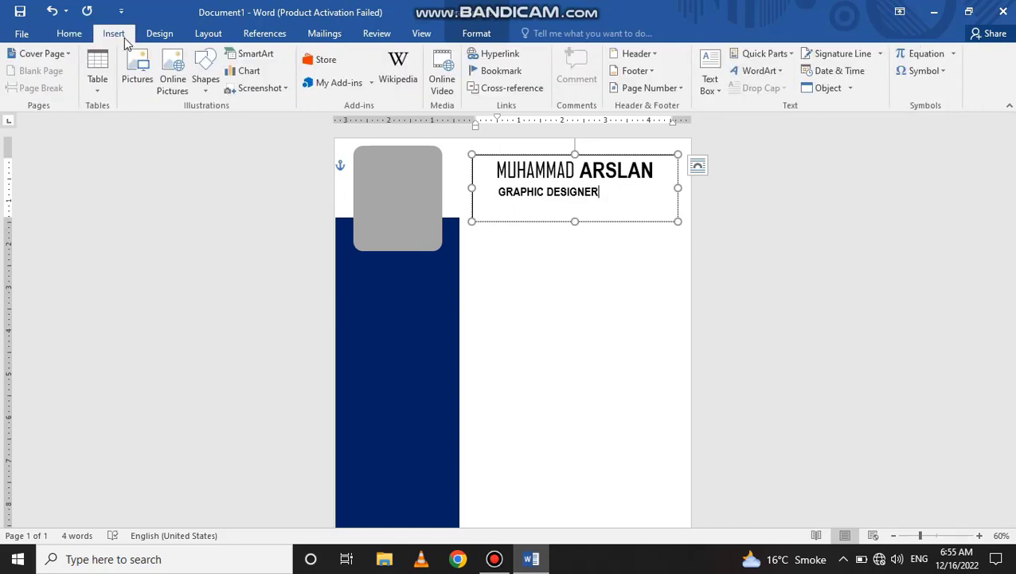
# - Draw a thin rectangle bar just below the name box
pyautogui.click(206, 74)
pyautogui.click(229, 118)
pyautogui.moveTo(476, 244); pyautogui.dragTo(678, 263)
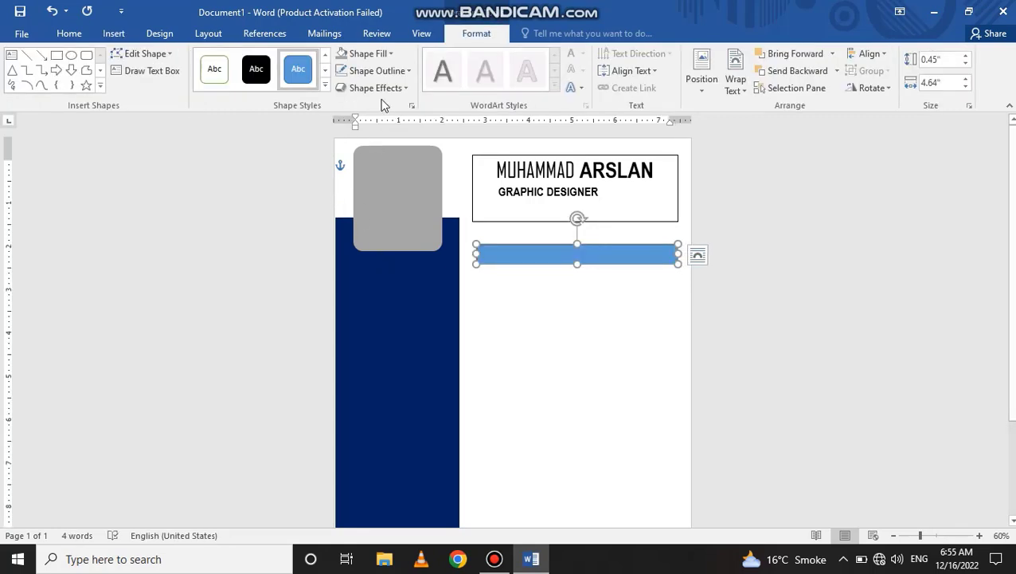
# - Fill the bar dark navy and remove its outline
pyautogui.click(368, 53)
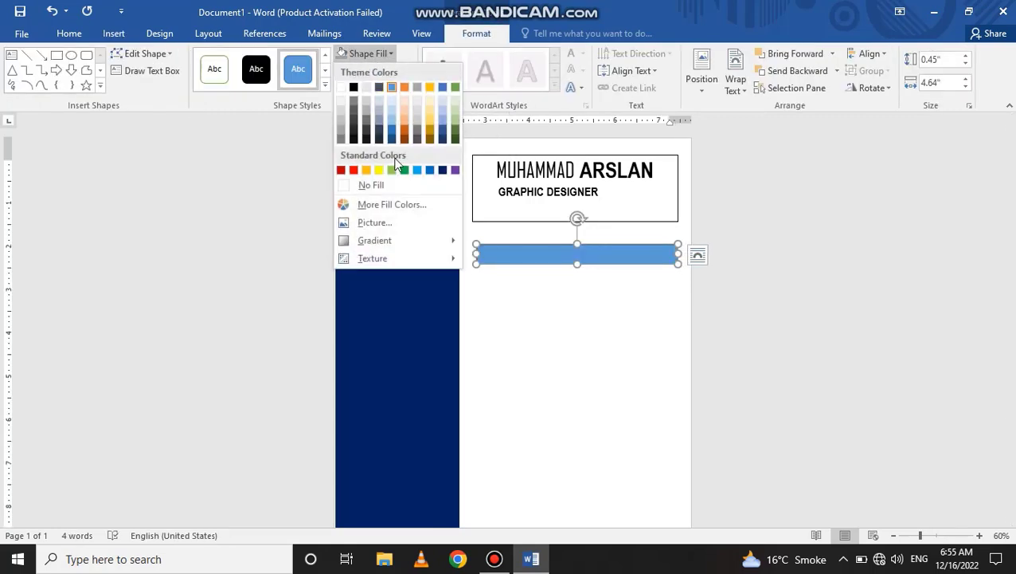
pyautogui.click(443, 169)
pyautogui.click(355, 70)
pyautogui.click(385, 204)
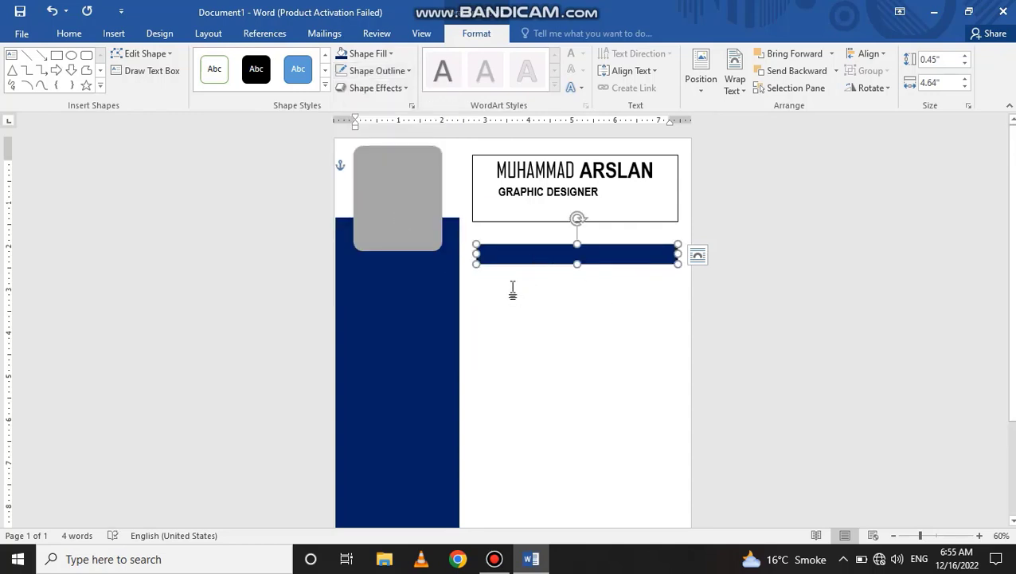
pyautogui.click(13, 55)
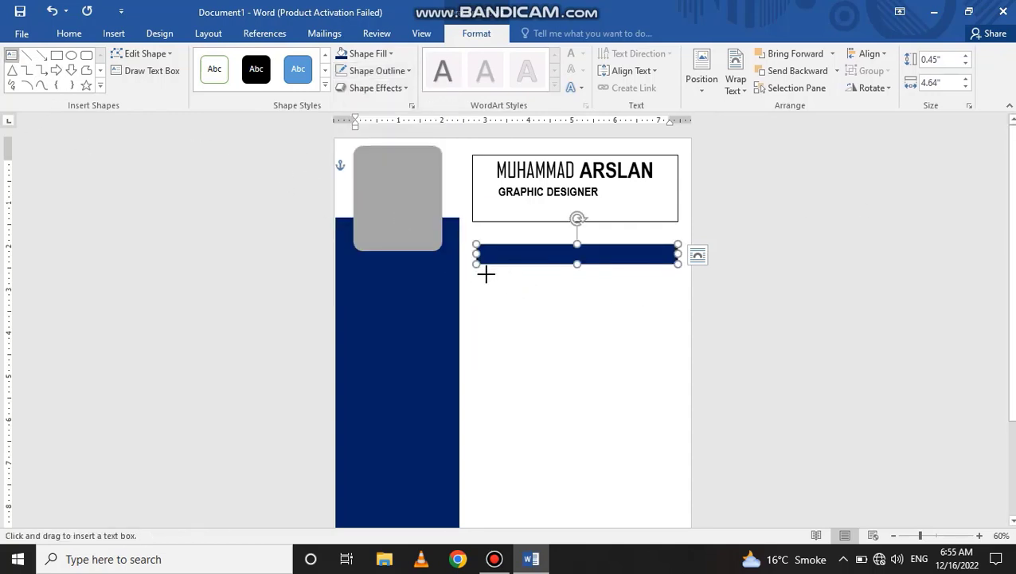
# - Draw a text box below the navy bar and insert a 2x3 table in it
pyautogui.moveTo(478, 272); pyautogui.dragTo(677, 404)
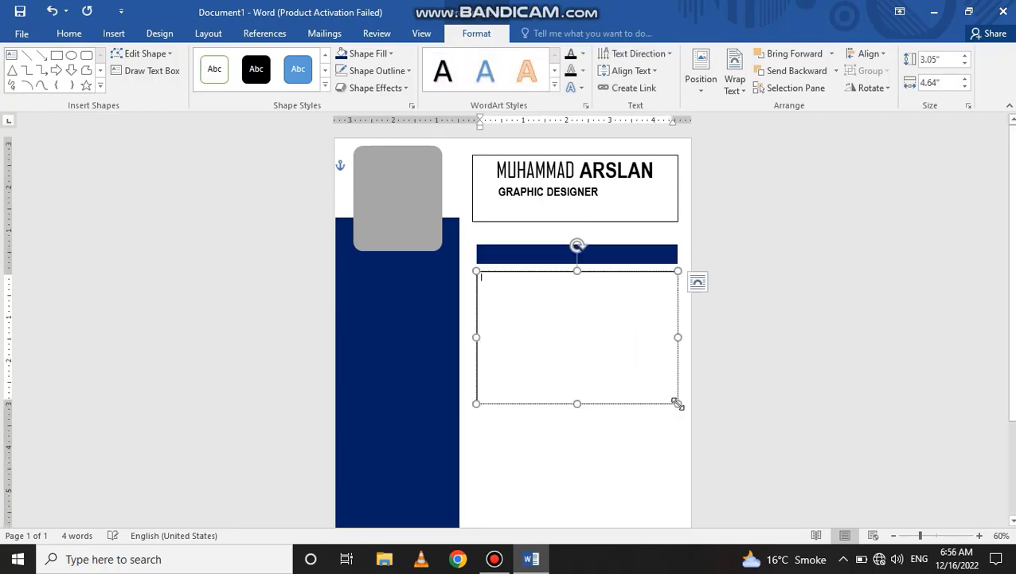
pyautogui.click(113, 33)
pyautogui.click(209, 86)
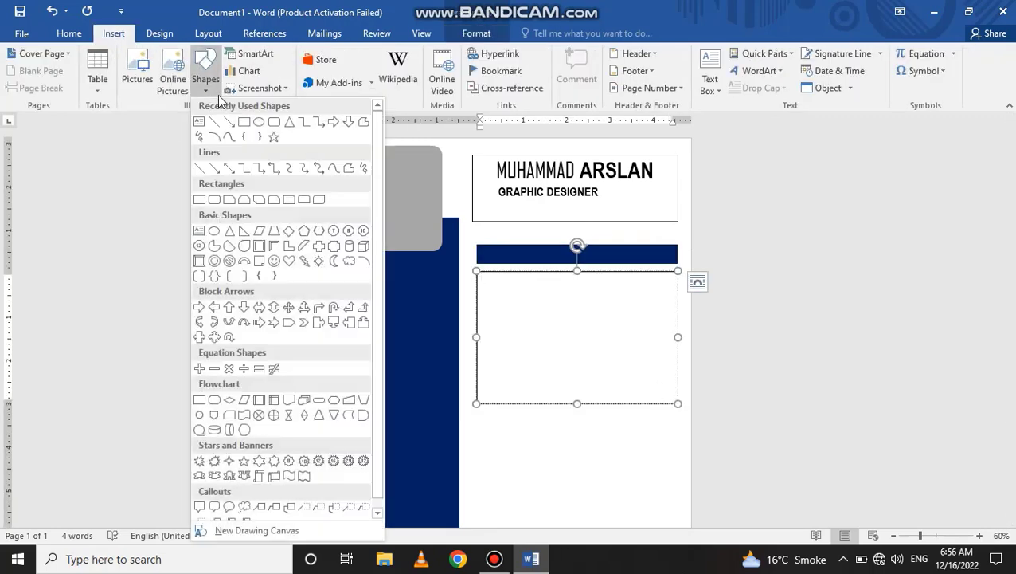
pyautogui.click(188, 87)
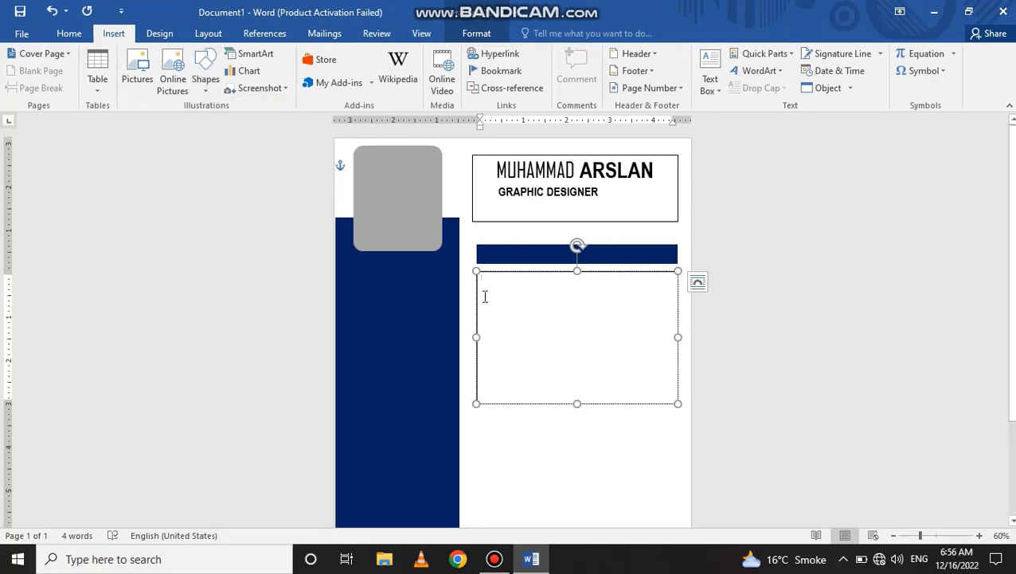
pyautogui.click(98, 83)
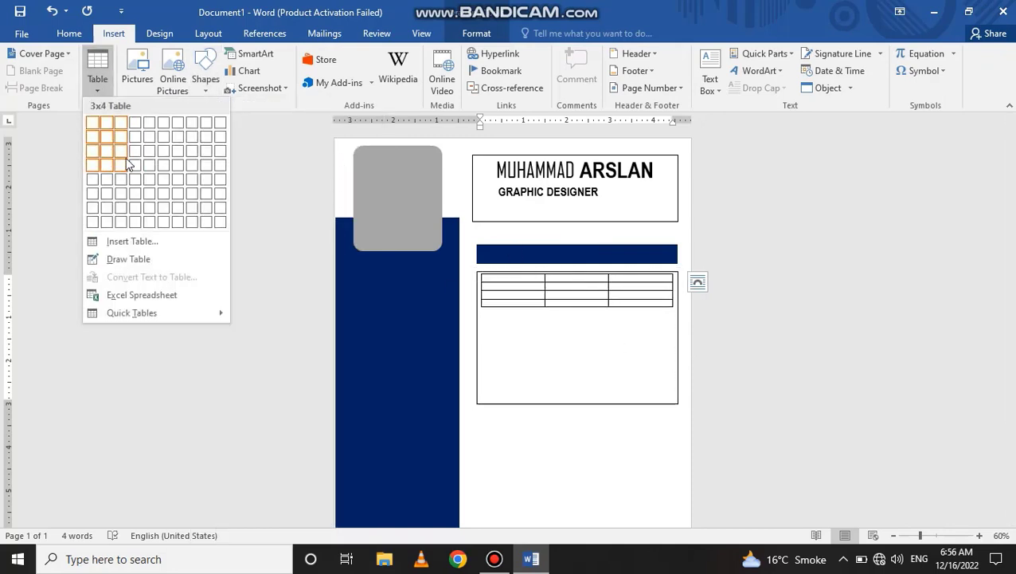
pyautogui.click(114, 157)
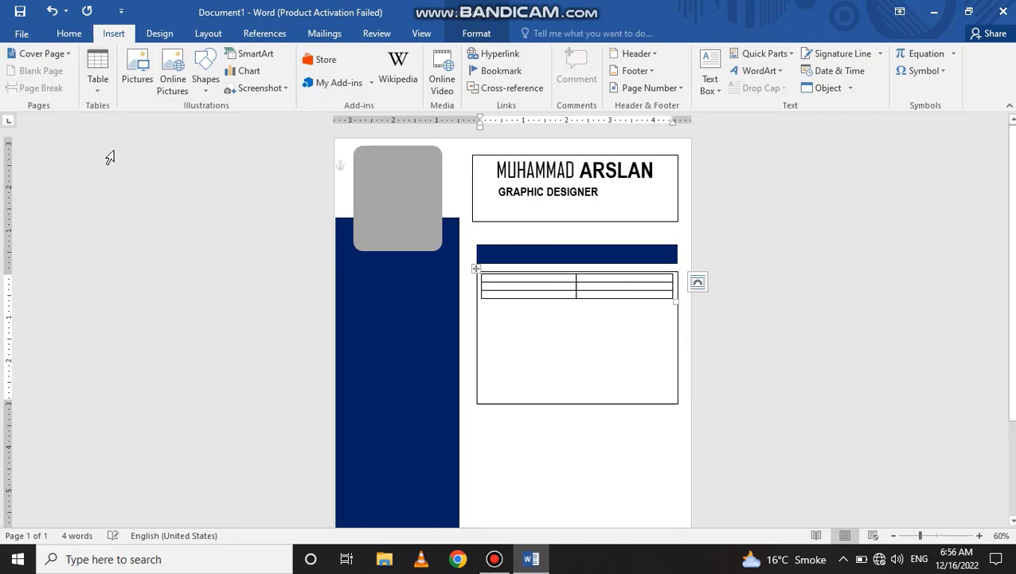
# - Stretch the table to fill the box and type the date ranges and institutions like ABC College
pyautogui.moveTo(671, 301); pyautogui.dragTo(673, 399)
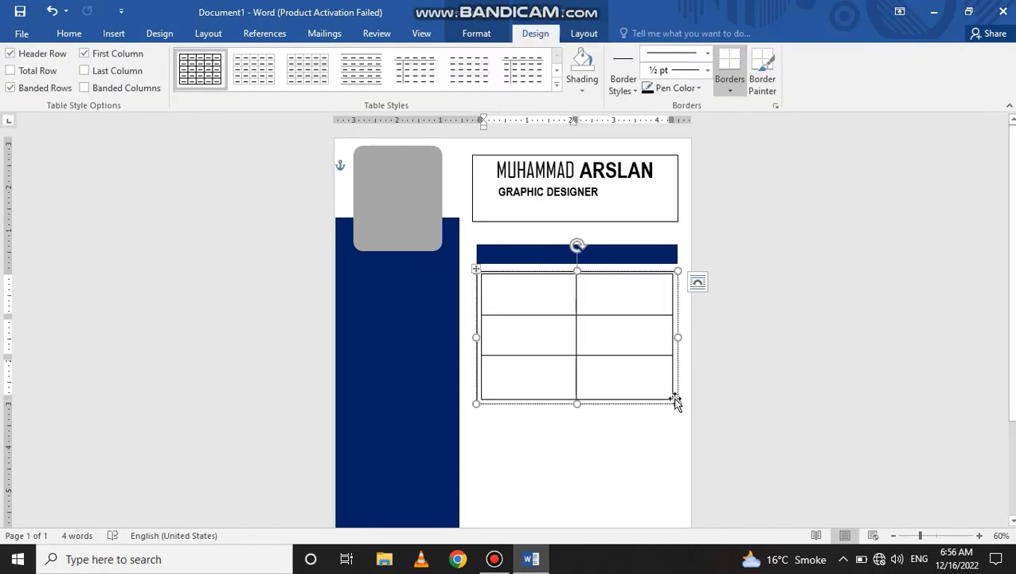
pyautogui.click(496, 298)
pyautogui.write('2021-2023')
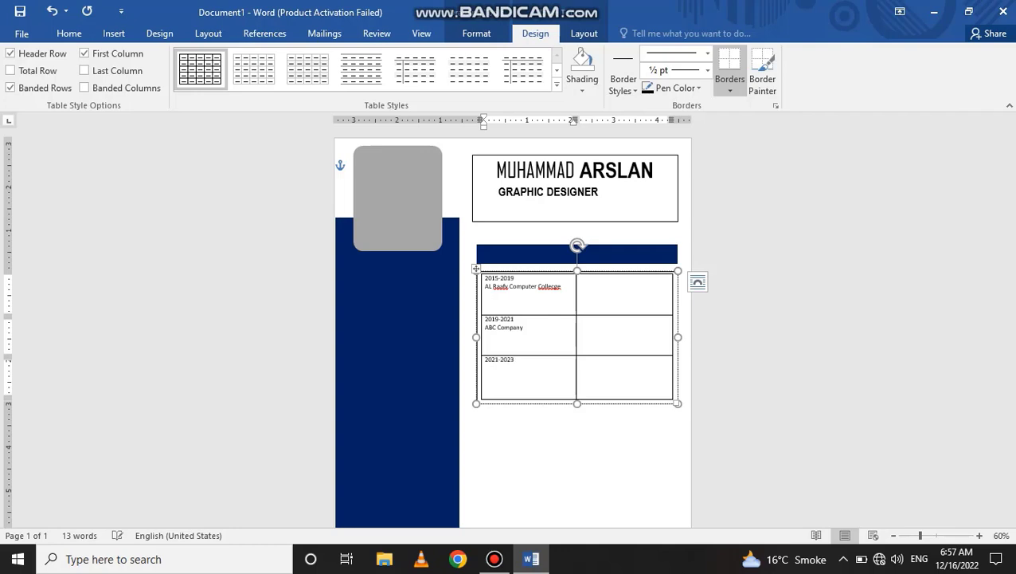
pyautogui.press('Return')
pyautogui.write('ABC College')
# - Enlarge the left-column text to 18 pt
pyautogui.moveTo(538, 373); pyautogui.dragTo(490, 301)
pyautogui.click(68, 33)
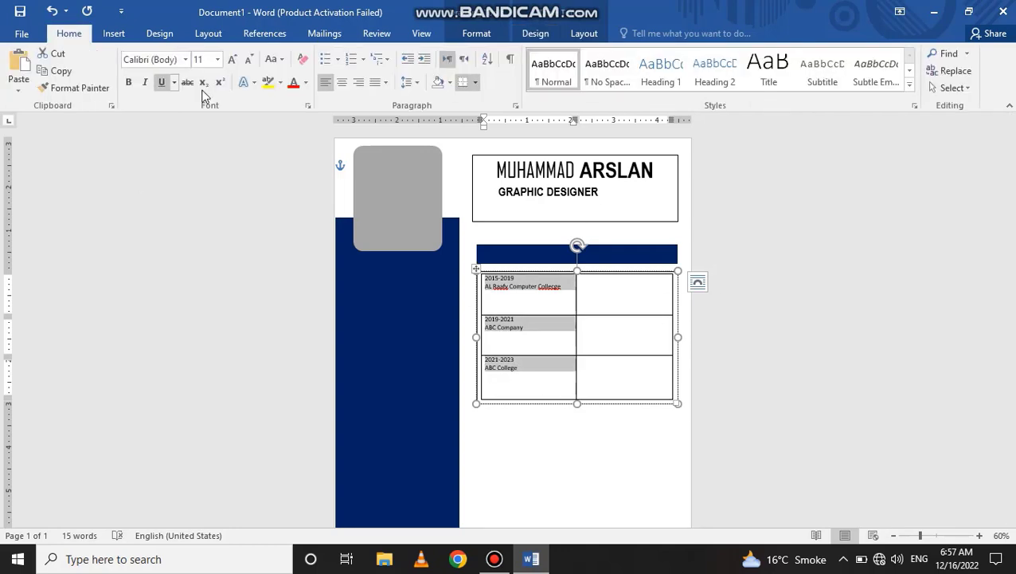
pyautogui.click(232, 59)
pyautogui.click(232, 60)
pyautogui.click(232, 60)
pyautogui.click(525, 294)
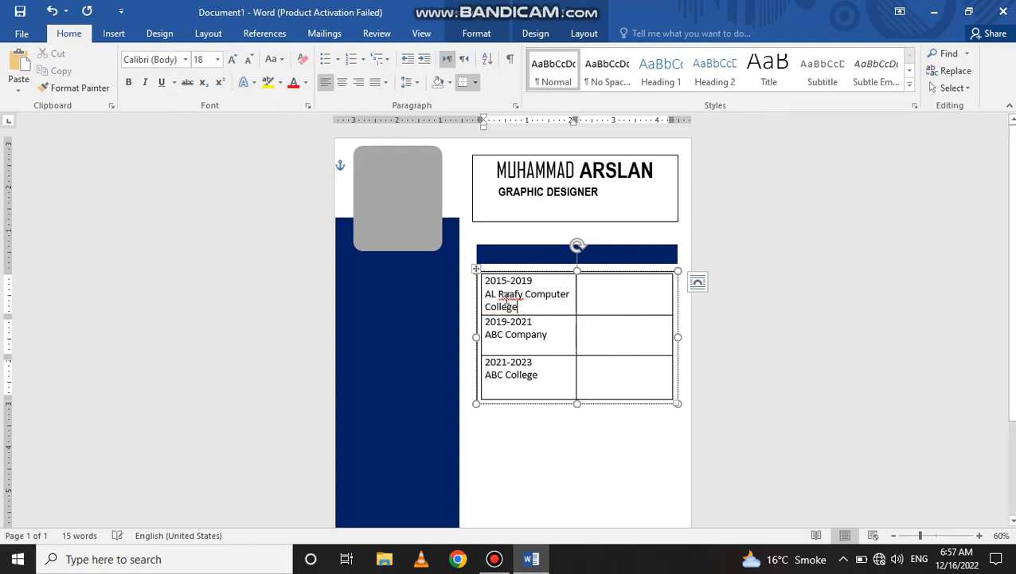
# - Bold the dates 2015-2019, 2019-2021 and 2021-2023
pyautogui.moveTo(530, 281); pyautogui.dragTo(479, 281)
pyautogui.hotkey('ctrl', 'b')
pyautogui.moveTo(532, 321); pyautogui.dragTo(483, 322)
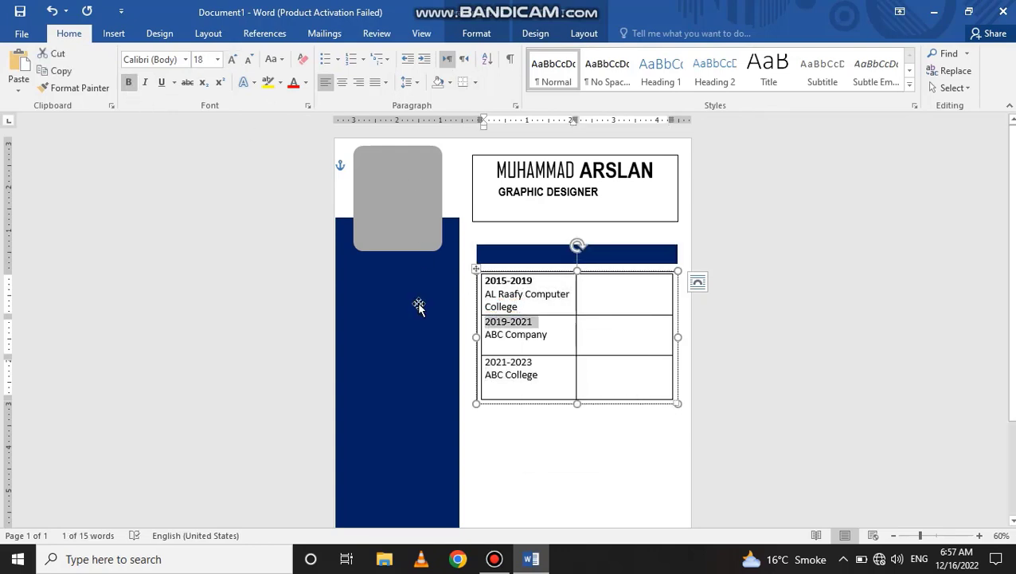
pyautogui.hotkey('ctrl', 'b')
pyautogui.moveTo(536, 362); pyautogui.dragTo(481, 362)
pyautogui.hotkey('ctrl', 'b')
pyautogui.click(615, 297)
# - Generate =lorem() text, trim it to one sentence, and paste it into all three description cells
pyautogui.write('=lorem()')
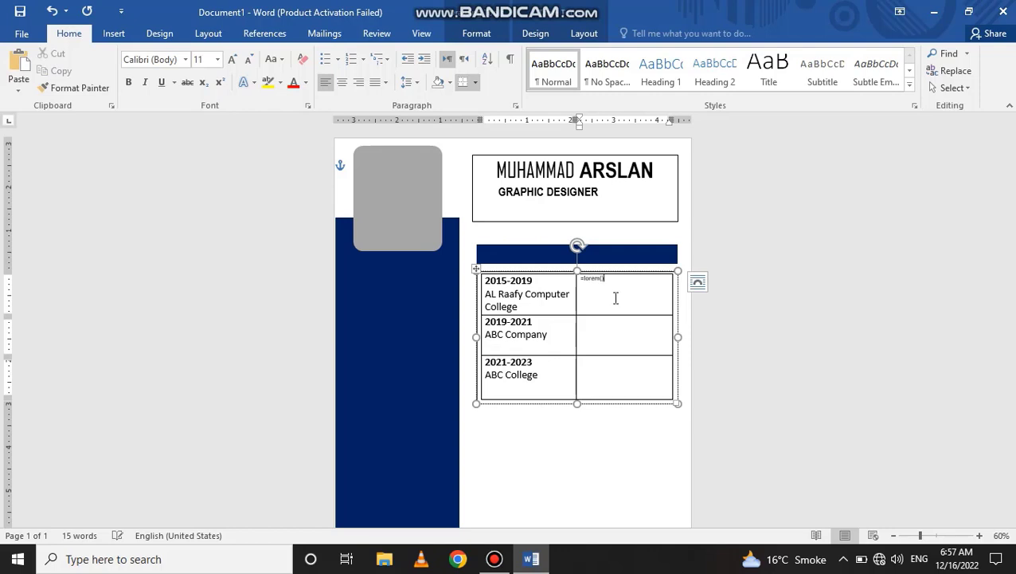
pyautogui.press('Return')
pyautogui.moveTo(603, 303); pyautogui.dragTo(665, 402)
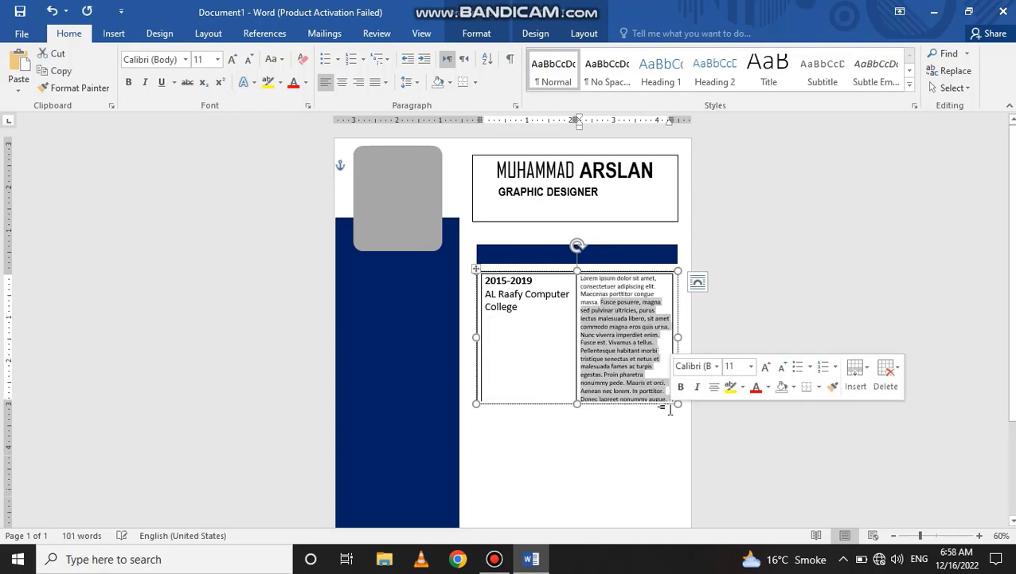
pyautogui.press('Delete')
pyautogui.moveTo(599, 302); pyautogui.dragTo(584, 275)
pyautogui.press('Delete')
pyautogui.hotkey('ctrl', 'c')
pyautogui.click(619, 334)
pyautogui.hotkey('ctrl', 'v')
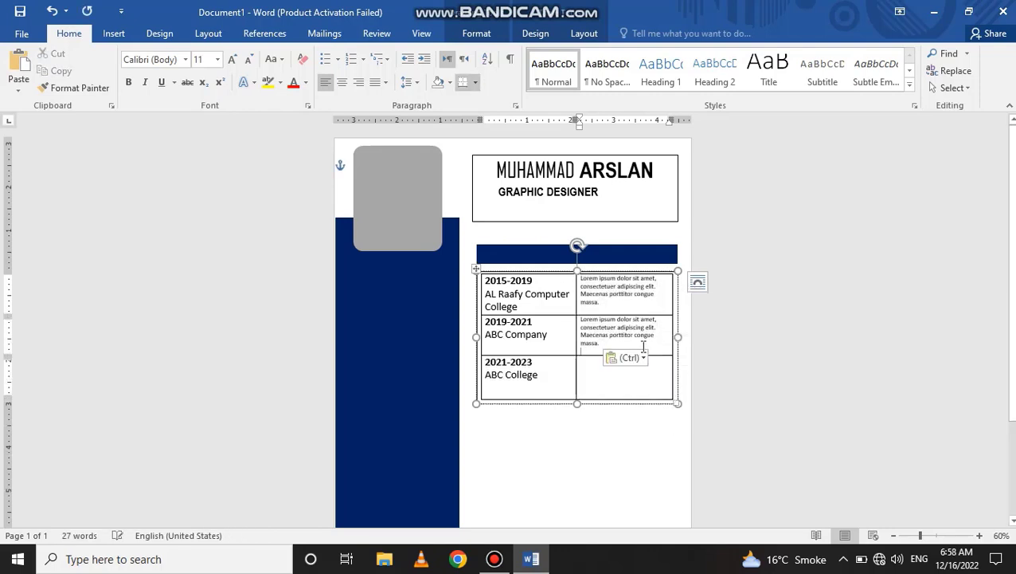
pyautogui.click(618, 376)
pyautogui.hotkey('ctrl', 'v')
# - Set the table text to 18 pt and trim the excess lorem text from each description
pyautogui.click(476, 269)
pyautogui.click(232, 59)
pyautogui.click(231, 59)
pyautogui.click(232, 59)
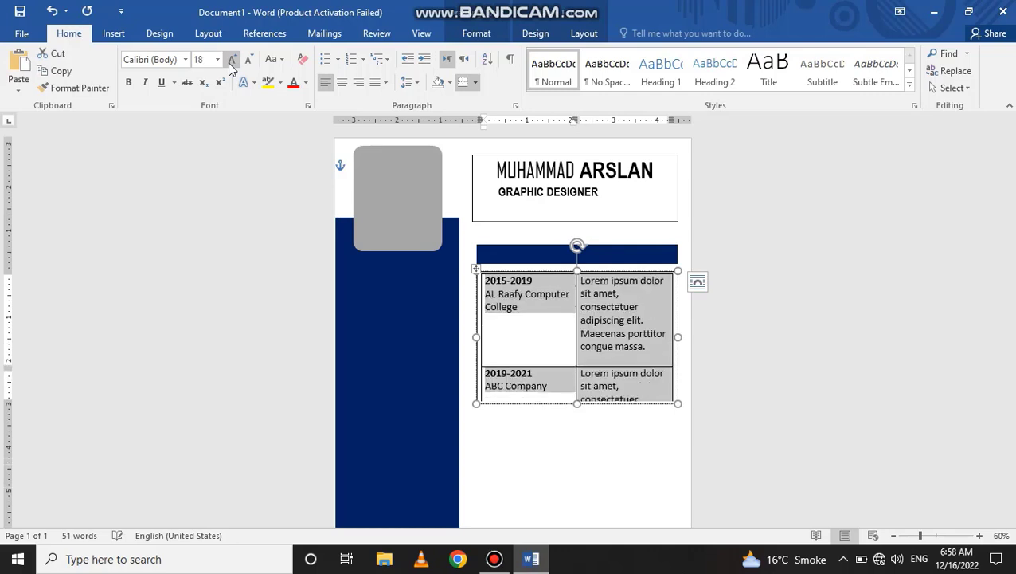
pyautogui.moveTo(645, 347); pyautogui.dragTo(580, 320)
pyautogui.press('Delete')
pyautogui.press('Delete')
pyautogui.moveTo(666, 374); pyautogui.dragTo(585, 344)
pyautogui.click(635, 273)
pyautogui.press('BackSpace')
pyautogui.click(626, 303)
pyautogui.write('ascsdf')
pyautogui.press('BackSpace')
pyautogui.click(635, 353)
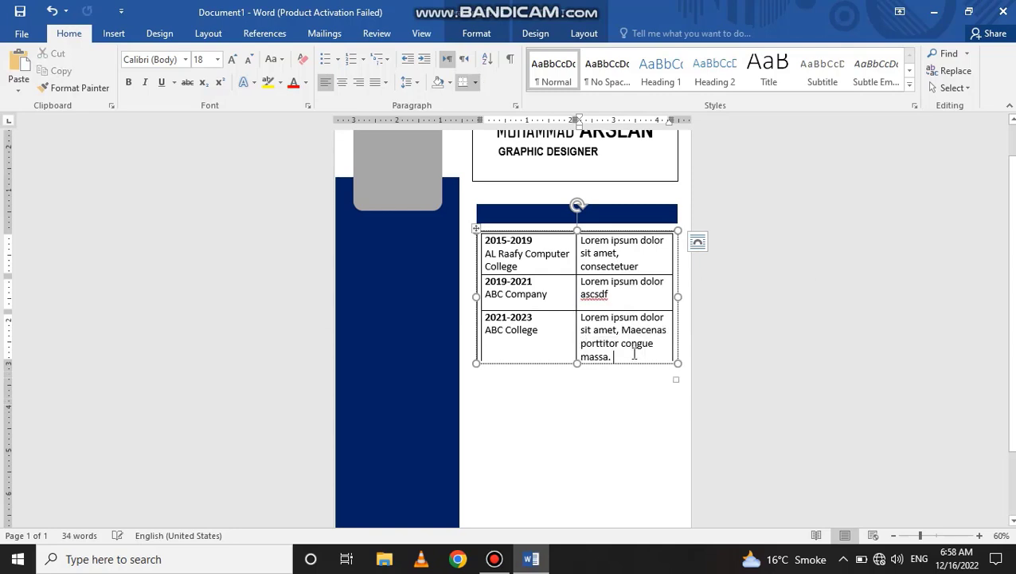
pyautogui.press('BackSpace')
pyautogui.press('BackSpace')
pyautogui.press('BackSpace')
pyautogui.press('BackSpace')
pyautogui.press('BackSpace')
pyautogui.scroll(1, 602, 309)
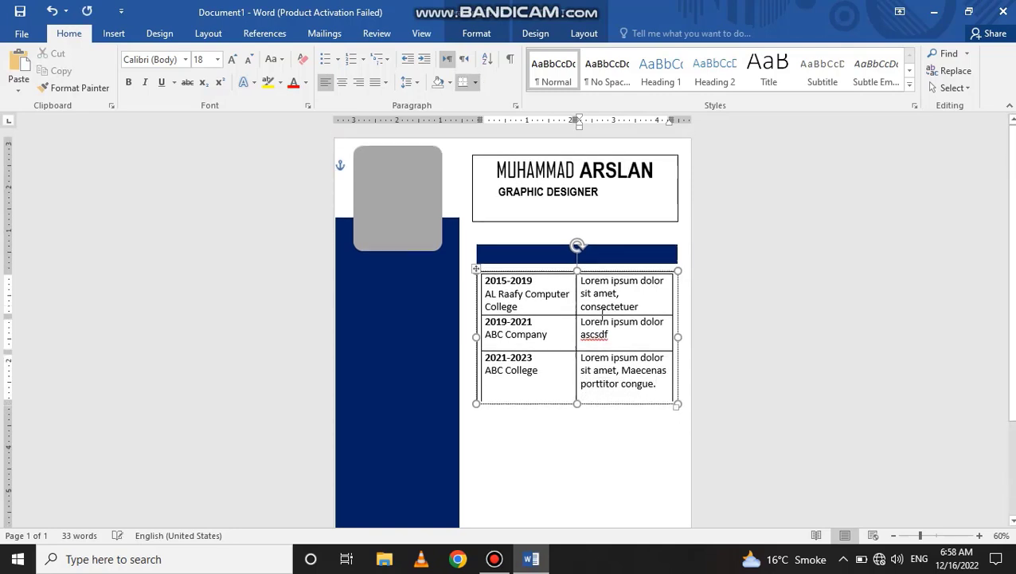
# - Select the education table and remove its bottom and top borders
pyautogui.hotkey('ctrl', 'a')
pyautogui.click(476, 33)
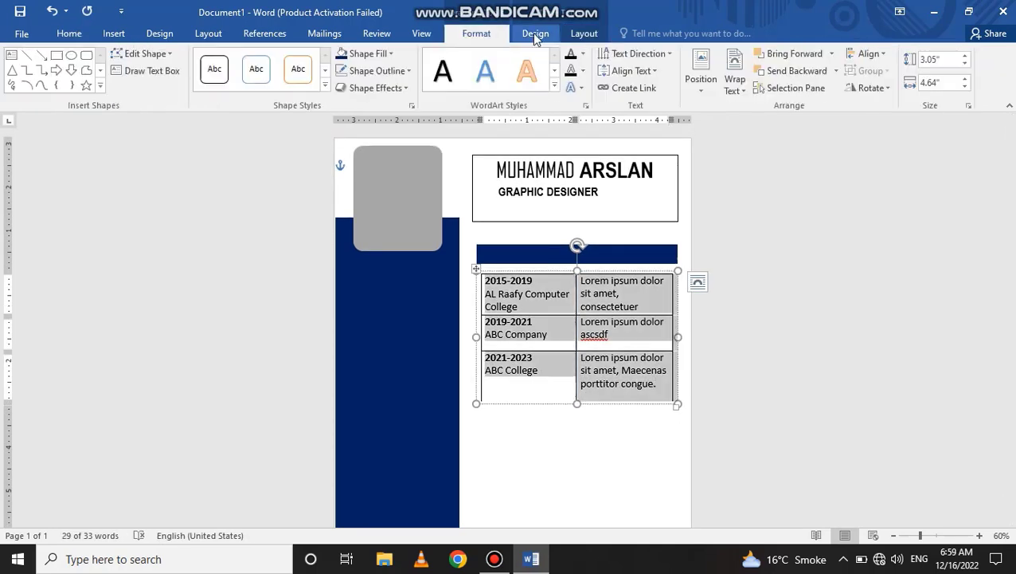
pyautogui.click(535, 33)
pyautogui.click(730, 90)
pyautogui.click(742, 110)
pyautogui.click(735, 86)
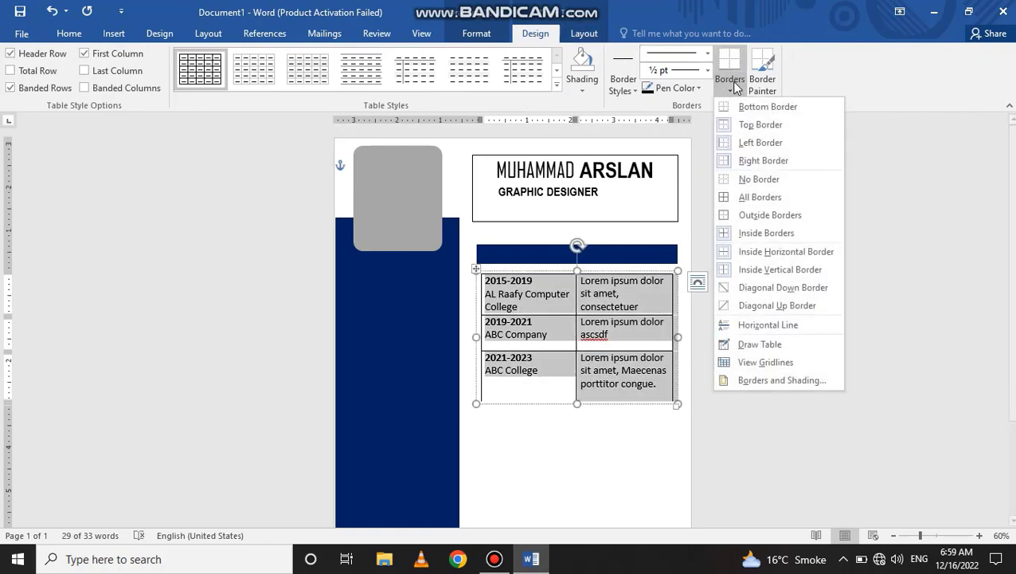
pyautogui.click(750, 121)
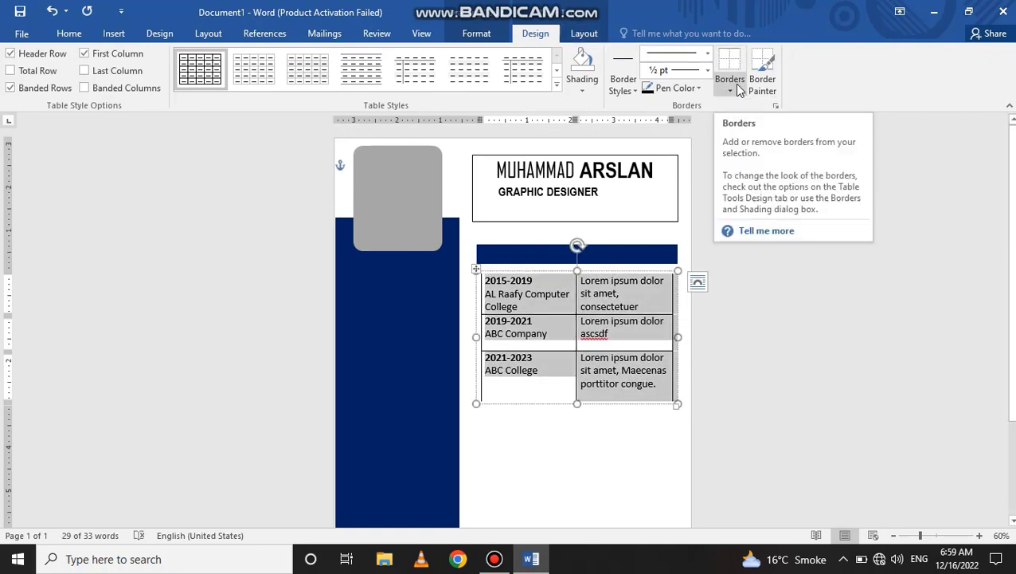
# - Remove the table's left and right borders, then apply No Border to clear the rest
pyautogui.click(735, 84)
pyautogui.click(750, 141)
pyautogui.click(734, 85)
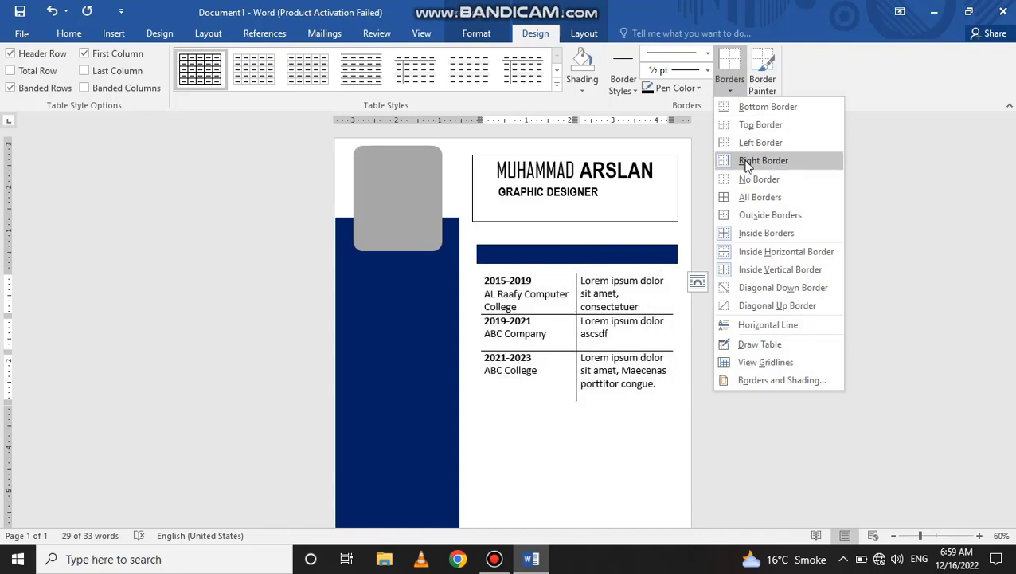
pyautogui.click(746, 165)
pyautogui.click(733, 84)
pyautogui.click(761, 178)
pyautogui.click(733, 84)
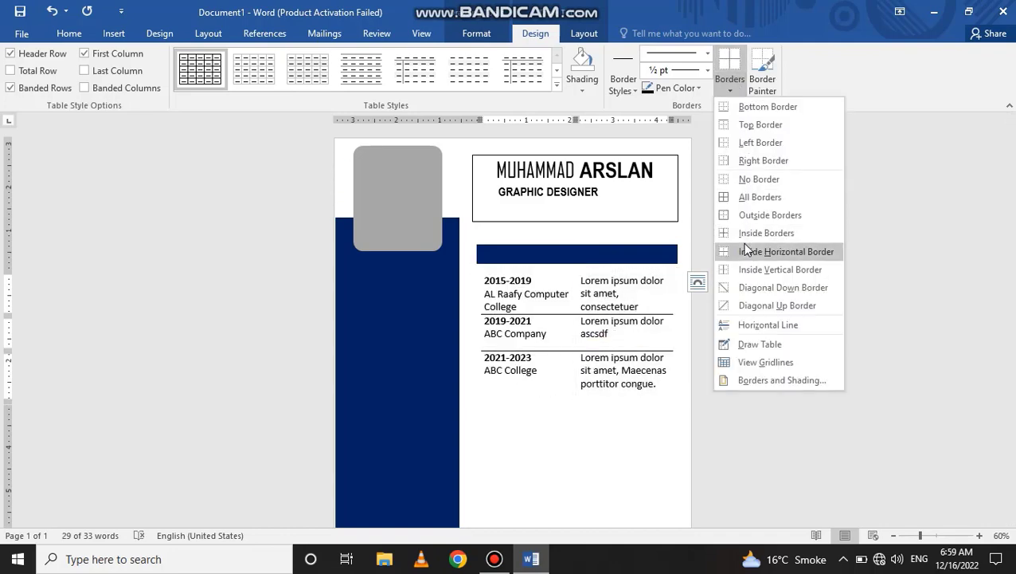
pyautogui.click(743, 70)
# - Drag a row border to space the education rows further apart
pyautogui.click(561, 332)
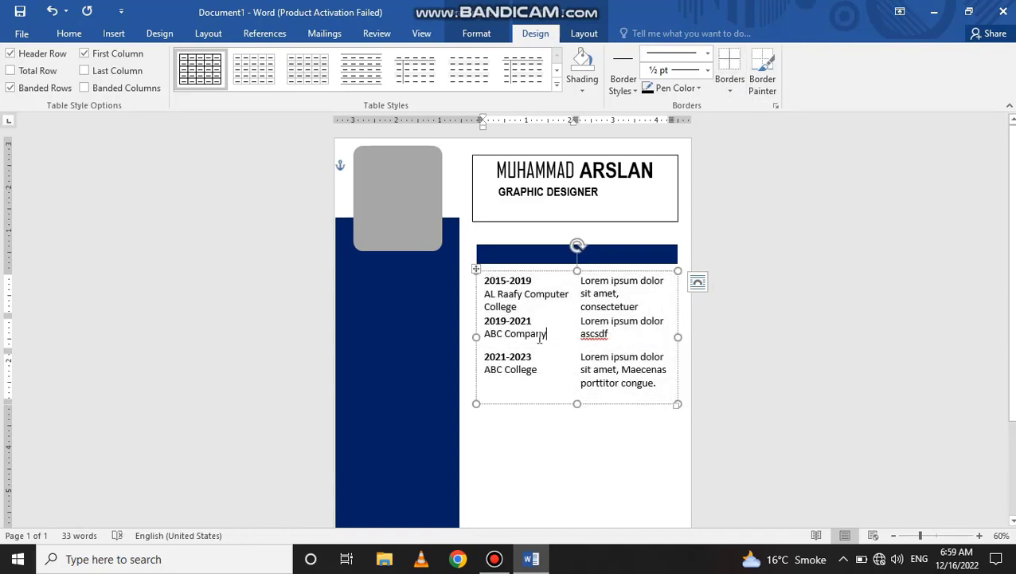
pyautogui.moveTo(530, 315); pyautogui.dragTo(530, 323)
pyautogui.click(592, 459)
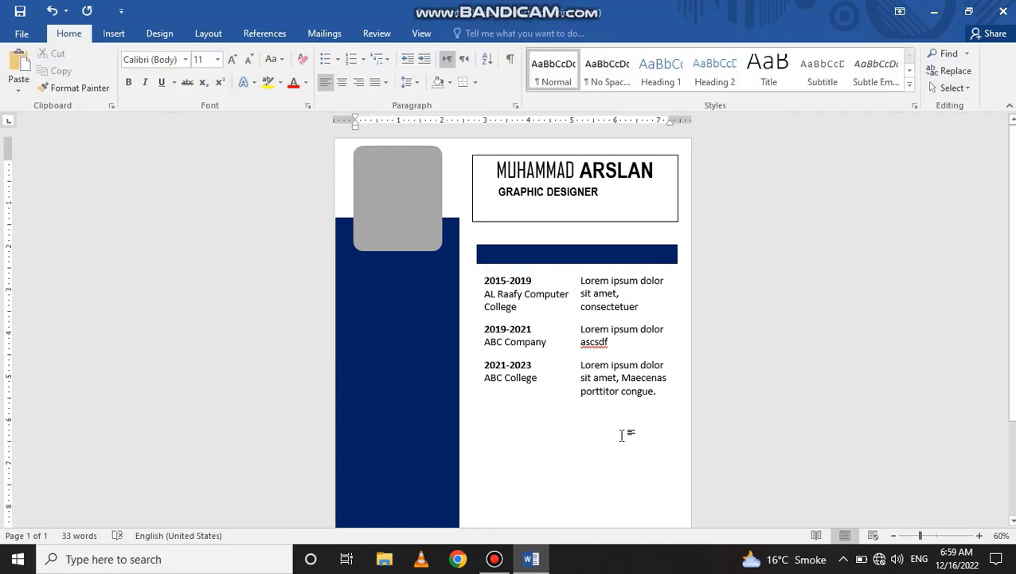
# - Copy the navy heading bar to below the 2021-2023 education row
pyautogui.scroll(-1, 608, 415)
pyautogui.click(544, 213)
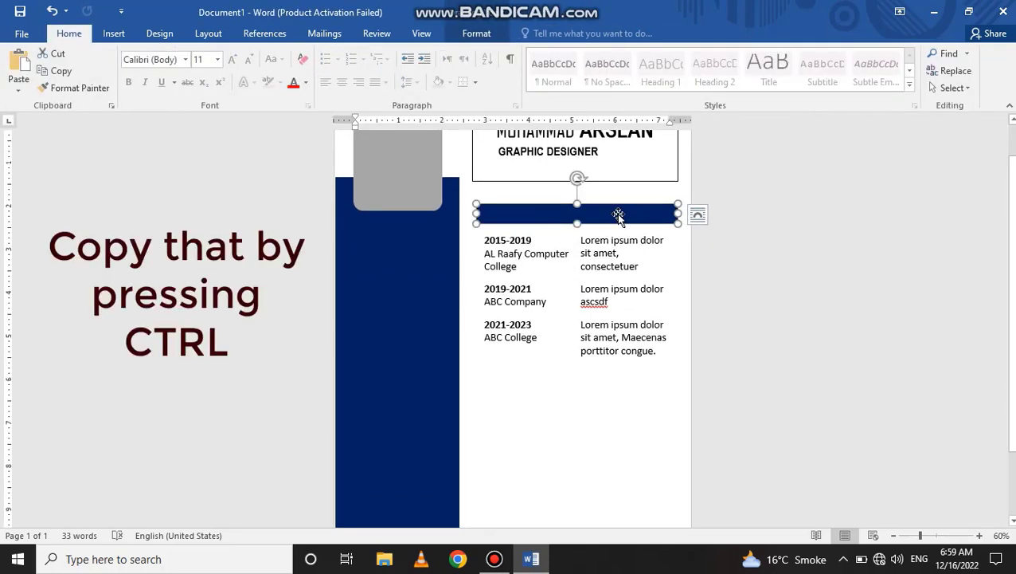
pyautogui.moveTo(622, 218); pyautogui.dragTo(619, 372)
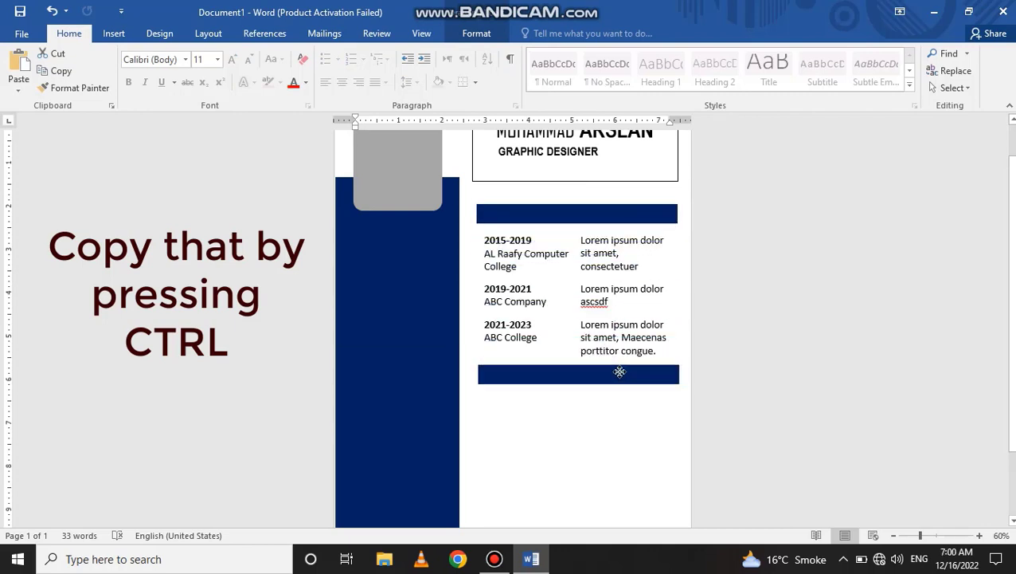
pyautogui.click(549, 216)
# - Add a larger, bold EDUCATION text box and place it on the top navy bar
pyautogui.click(113, 33)
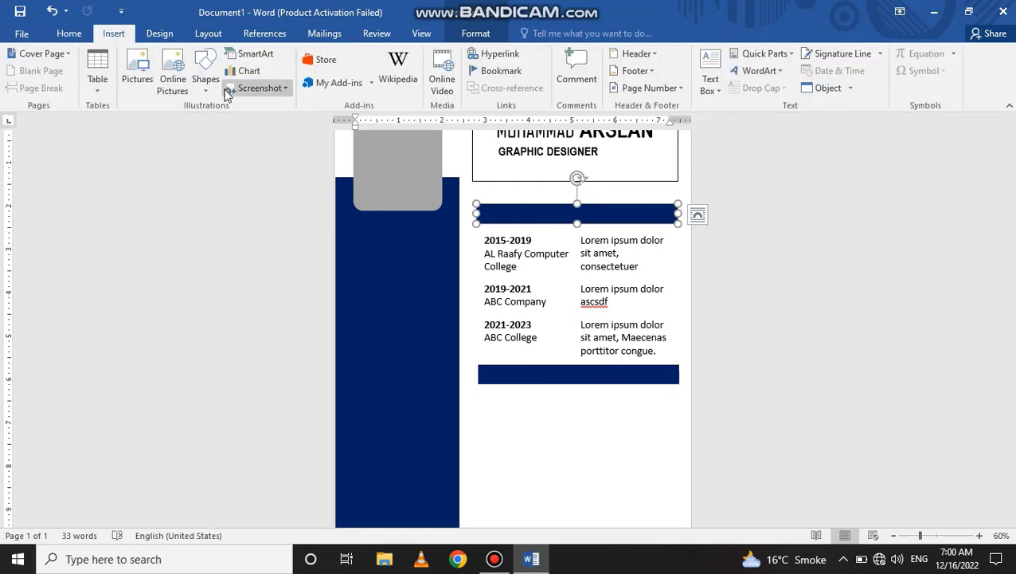
pyautogui.click(205, 79)
pyautogui.click(202, 224)
pyautogui.moveTo(495, 408); pyautogui.dragTo(676, 423)
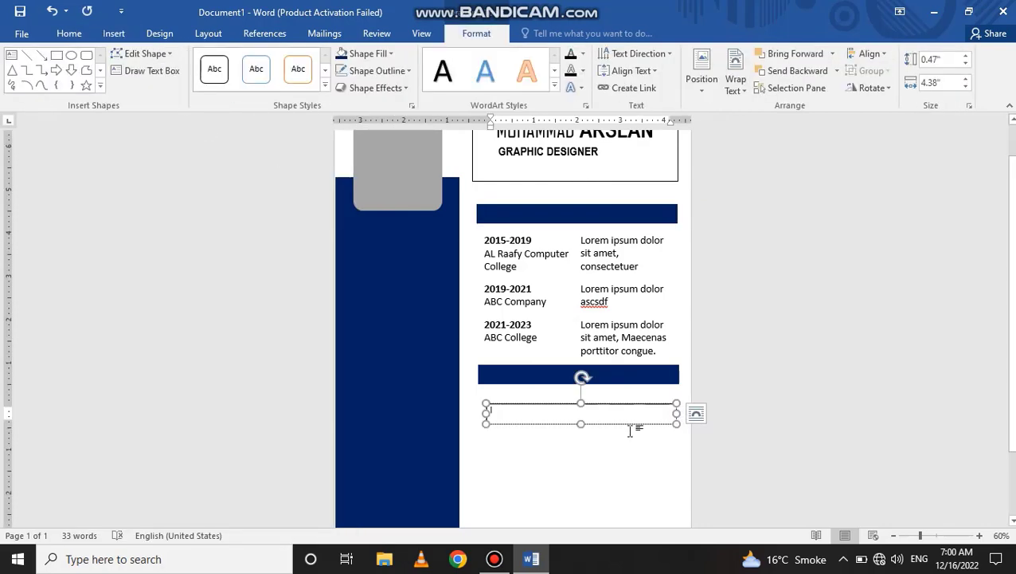
pyautogui.write('EDUCATION')
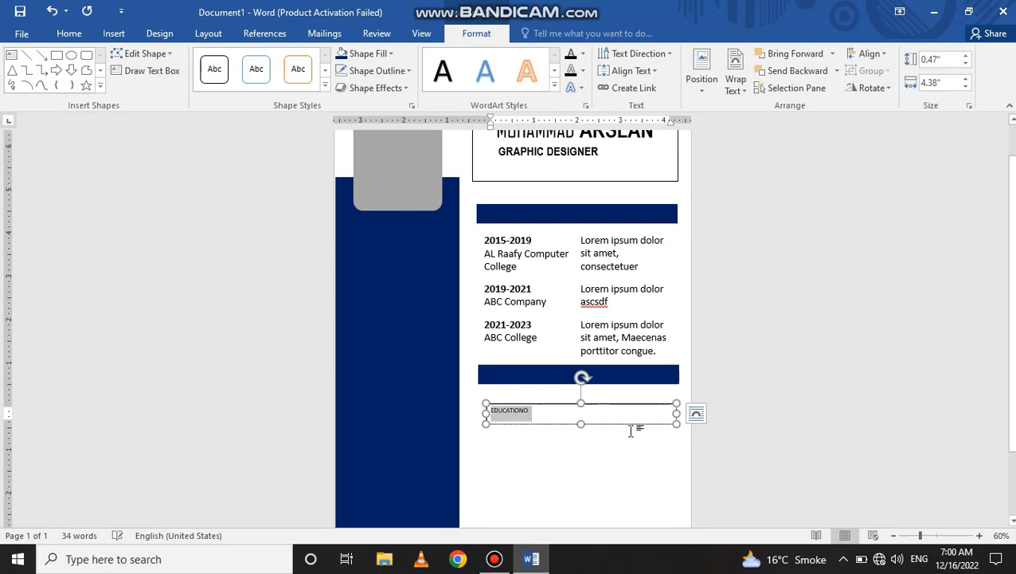
pyautogui.write('EDUC')
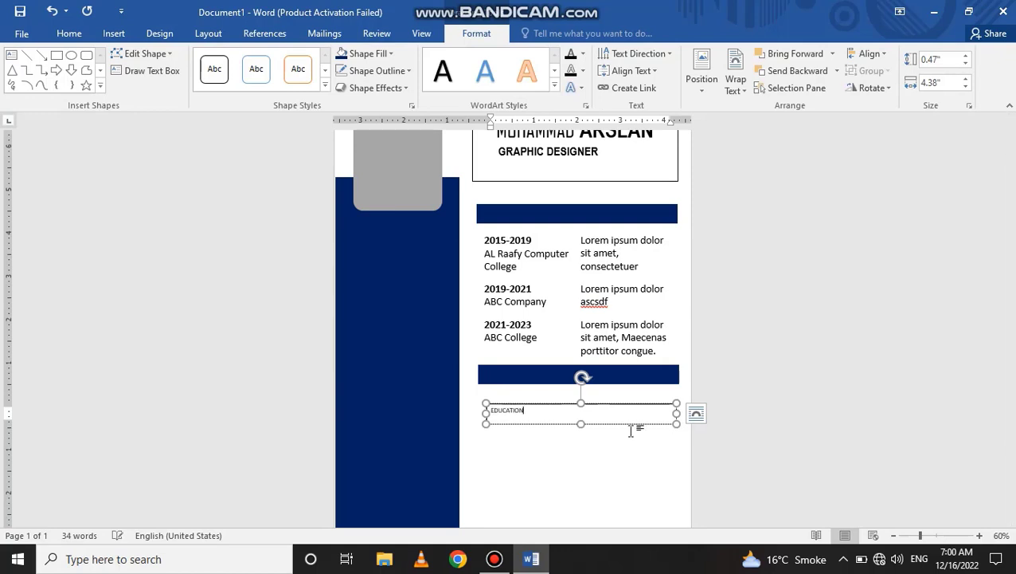
pyautogui.hotkey('ctrl', 'a')
pyautogui.click(69, 34)
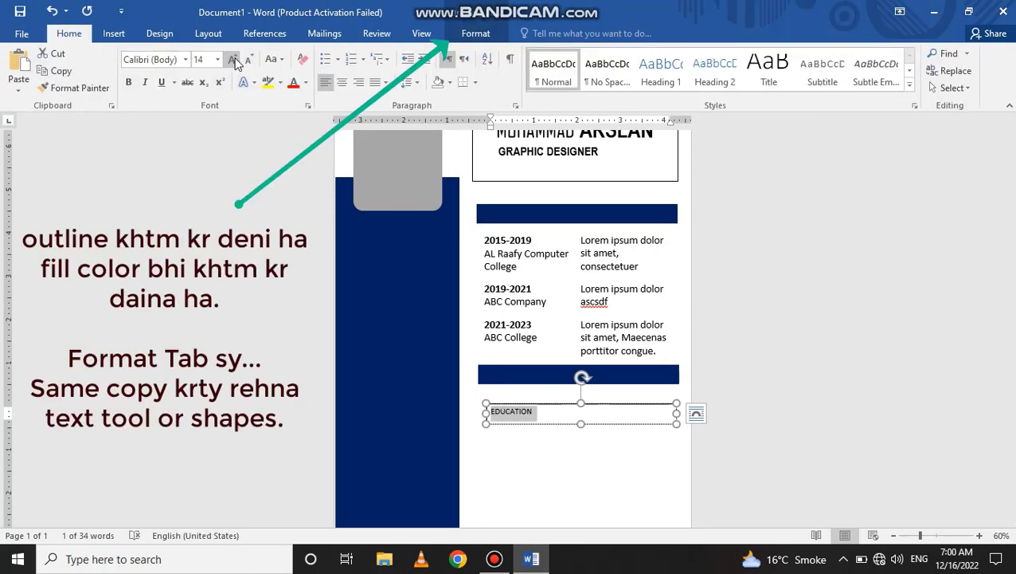
pyautogui.moveTo(545, 404); pyautogui.dragTo(539, 204)
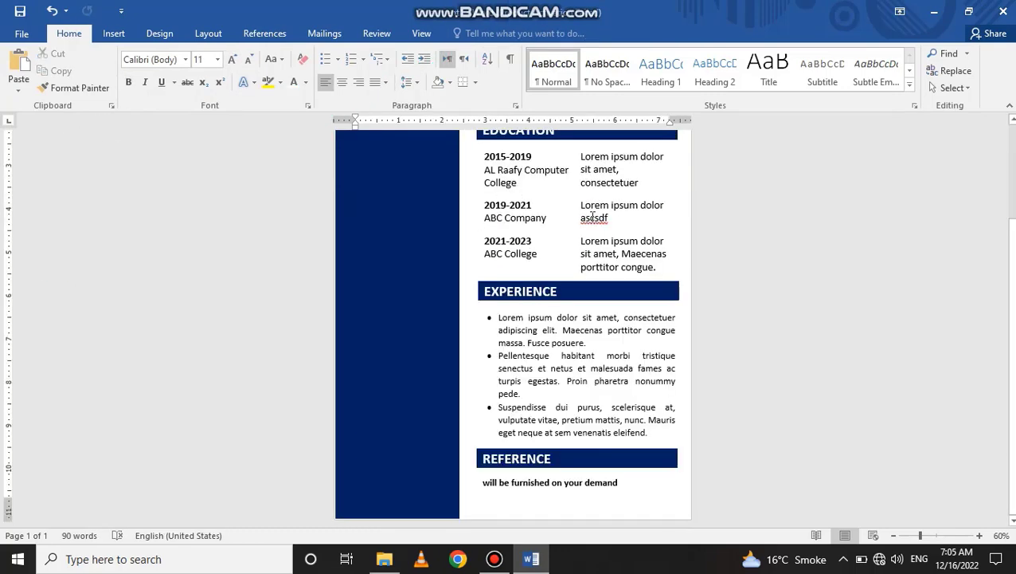
# - Replace the misspelled word 'ascsdf' with 'astter' in the education details
pyautogui.click(607, 217)
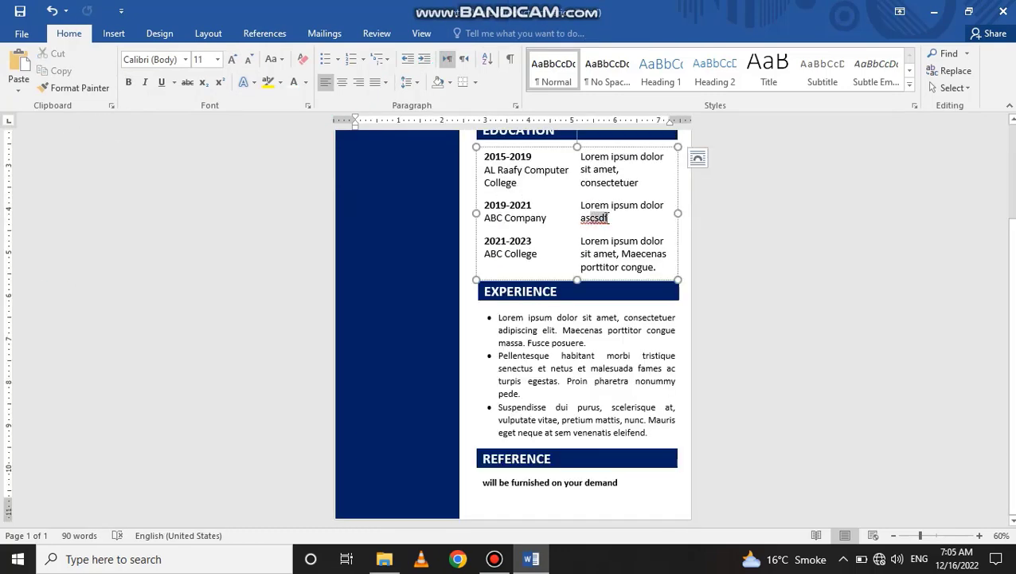
pyautogui.doubleClick(620, 216)
pyautogui.write('astter')
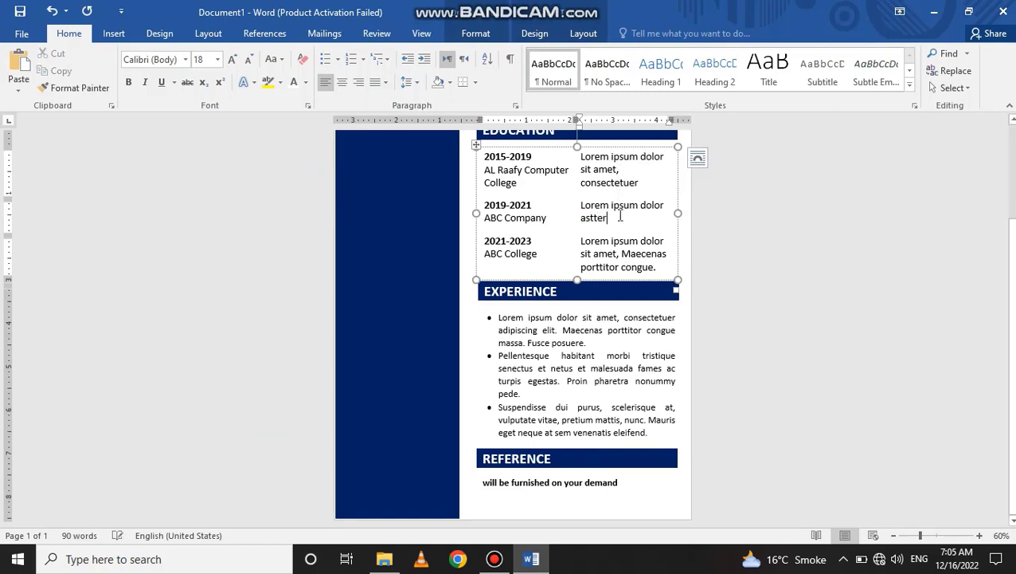
# - Unbold the reference line and adjust its font size
pyautogui.click(607, 373)
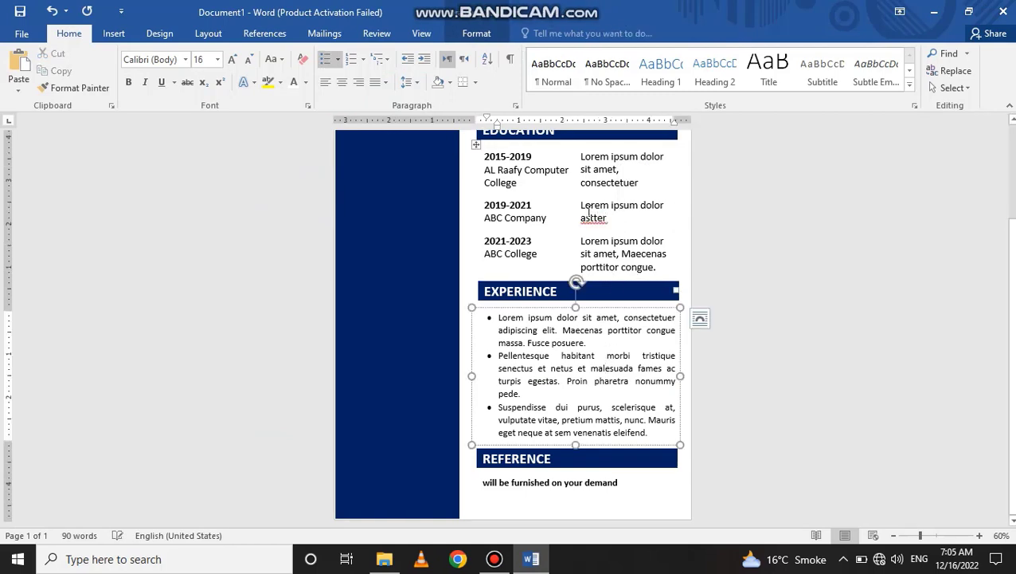
pyautogui.click(546, 481)
pyautogui.moveTo(621, 484); pyautogui.dragTo(483, 478)
pyautogui.click(130, 83)
pyautogui.click(248, 61)
pyautogui.click(232, 62)
pyautogui.click(231, 61)
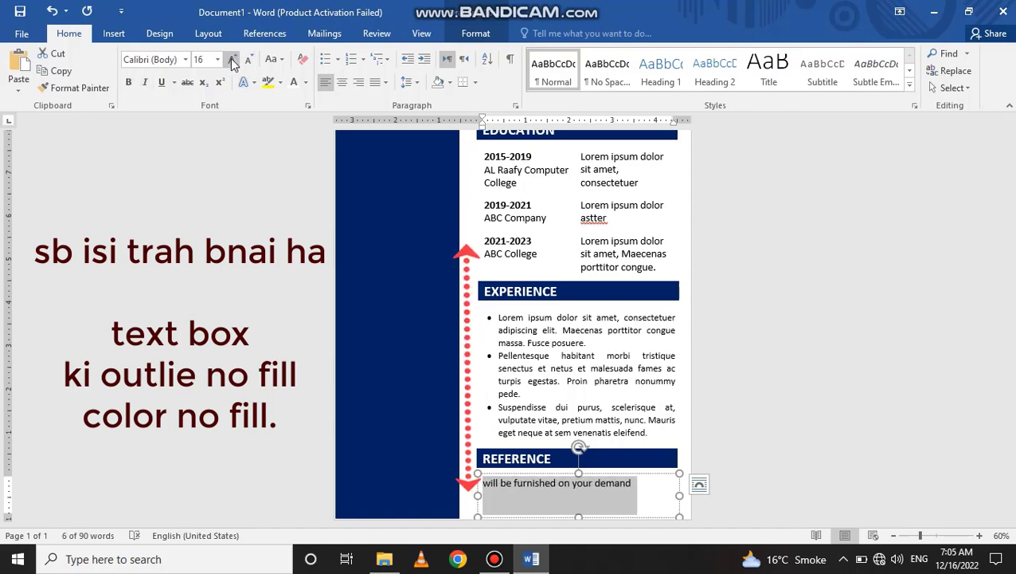
pyautogui.click(802, 282)
# - Select the Experience bullet list box and open, then close, the Shapes gallery
pyautogui.scroll(-1, 765, 277)
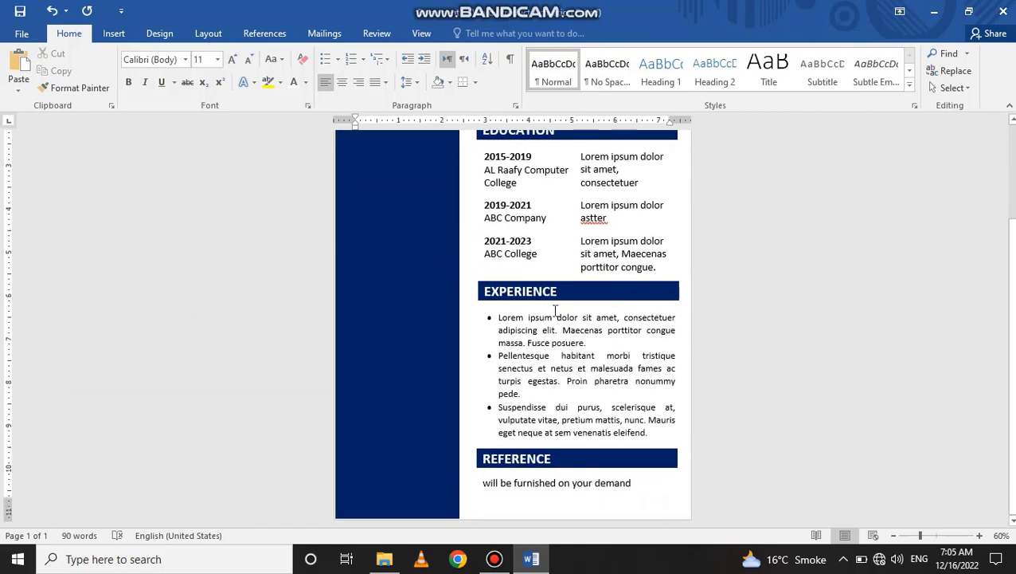
pyautogui.scroll(3, 399, 250)
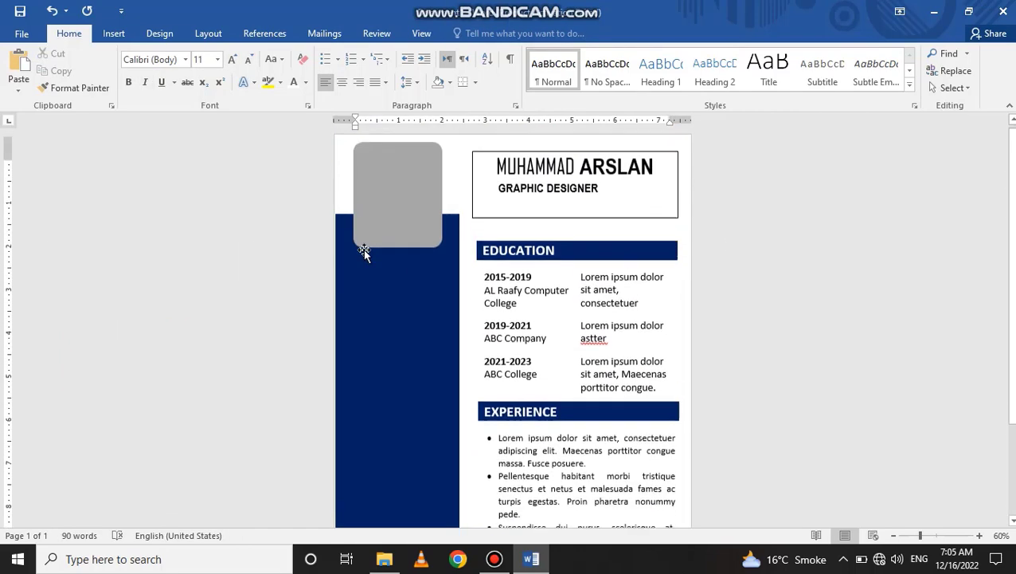
pyautogui.click(114, 32)
pyautogui.scroll(-3, 617, 315)
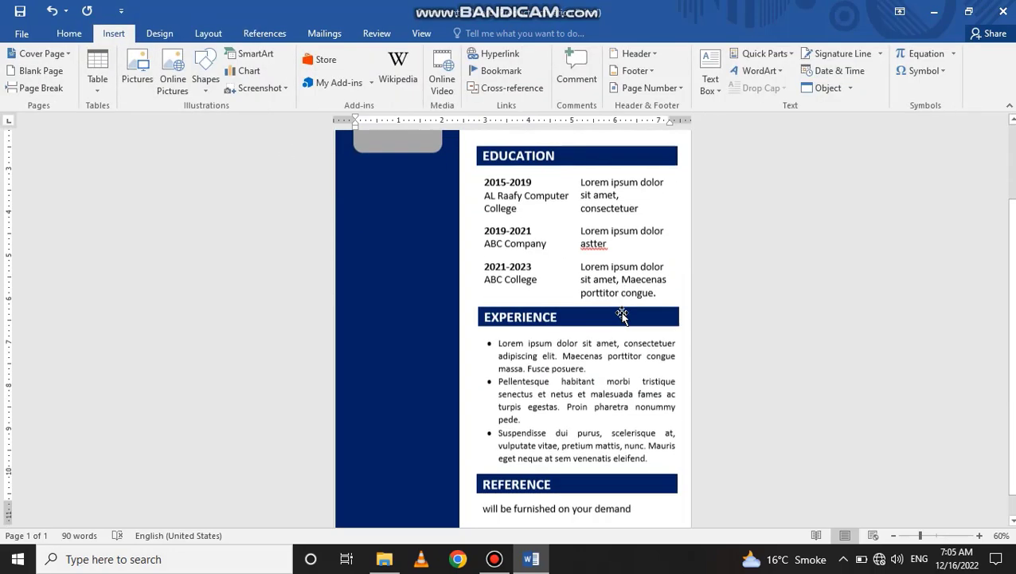
pyautogui.click(529, 355)
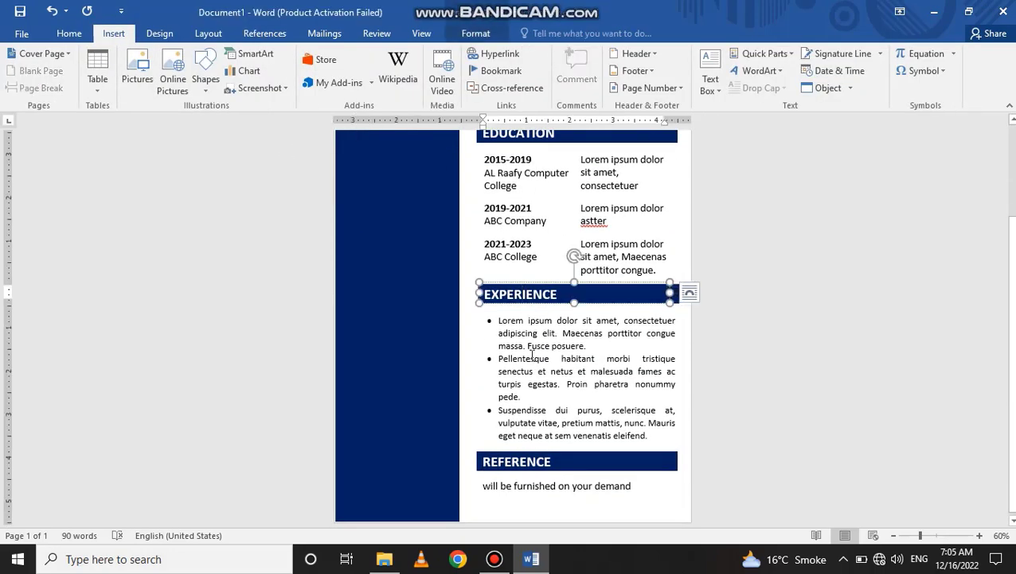
pyautogui.scroll(3, 422, 260)
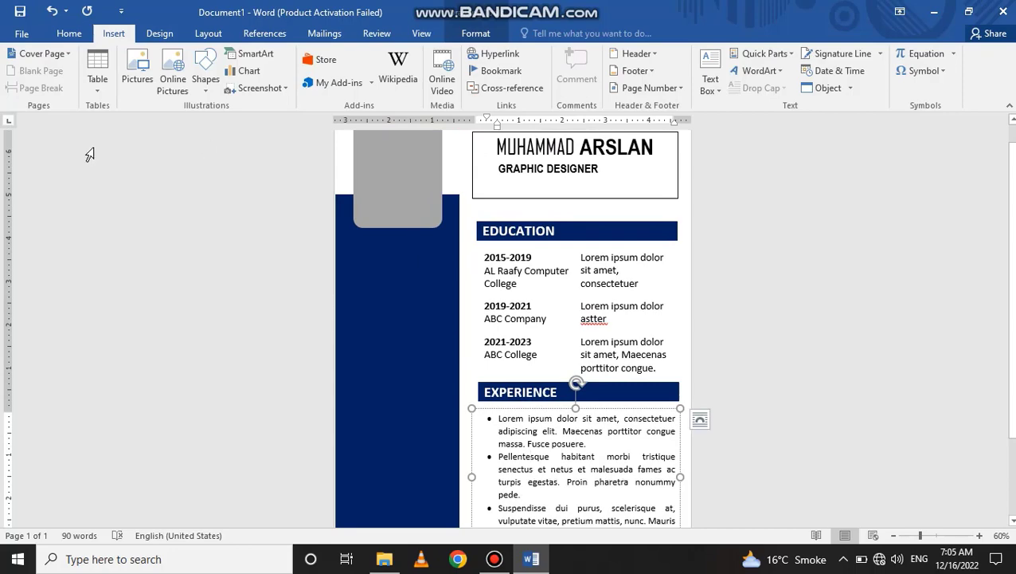
pyautogui.click(205, 79)
pyautogui.scroll(-3, 548, 512)
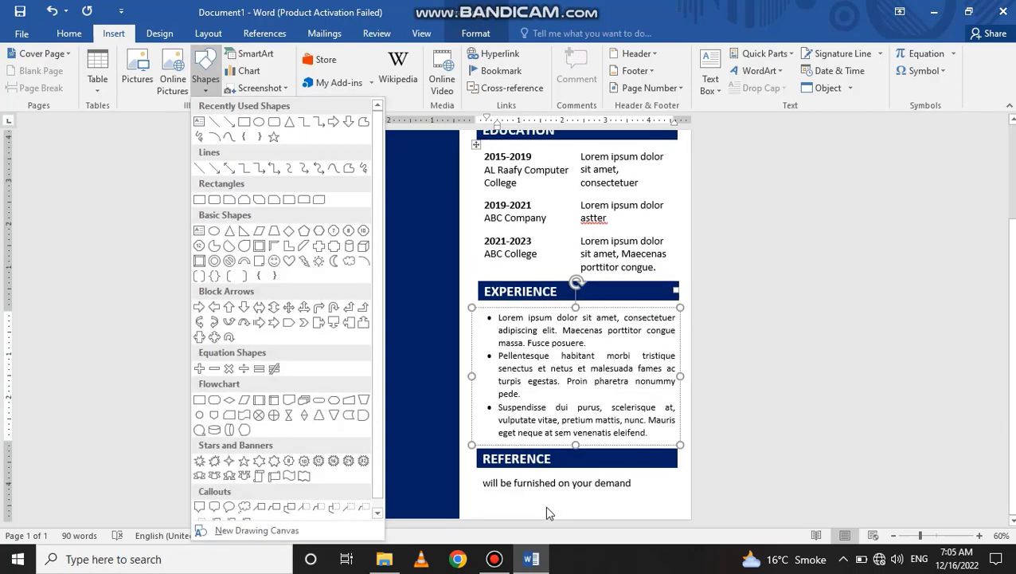
pyautogui.click(588, 483)
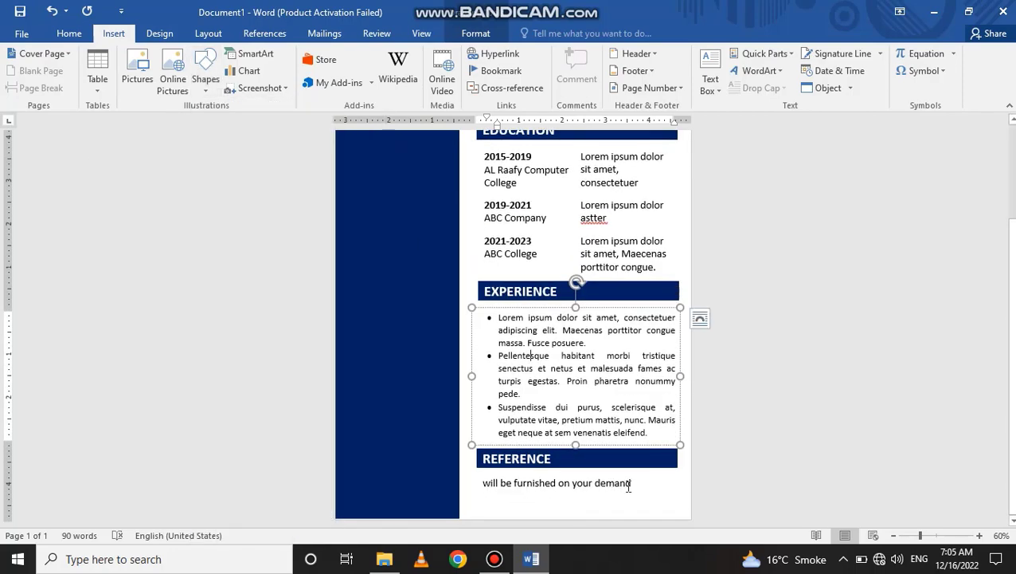
pyautogui.scroll(4, 337, 358)
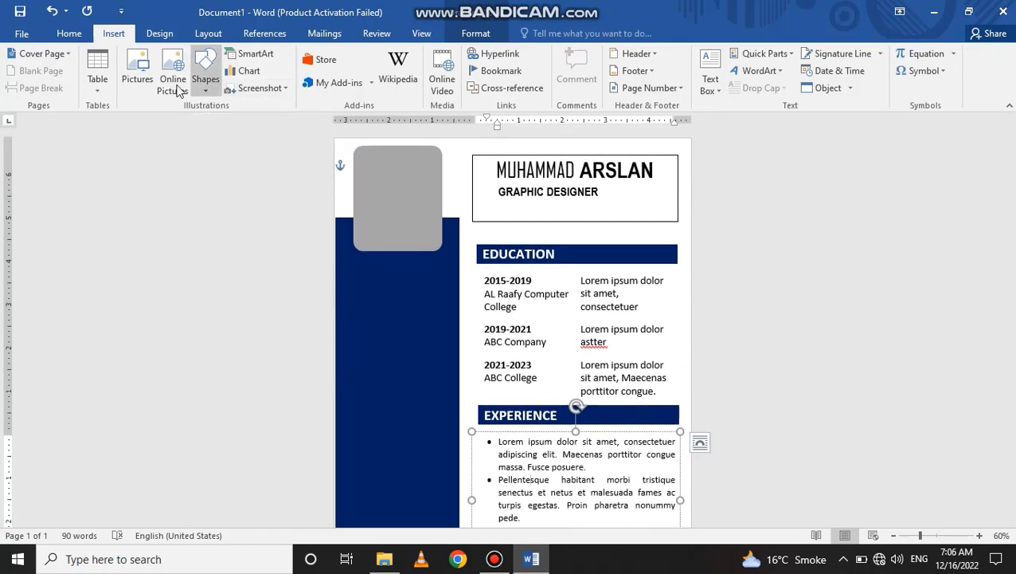
# - Draw a small circle in the sidebar below the photo and duplicate it down the sidebar
pyautogui.click(204, 86)
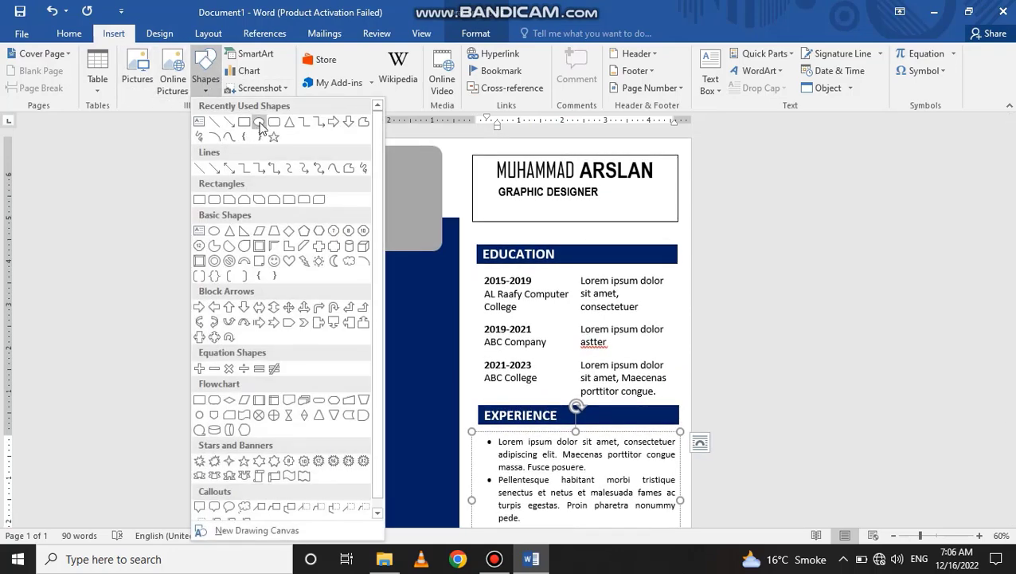
pyautogui.click(259, 123)
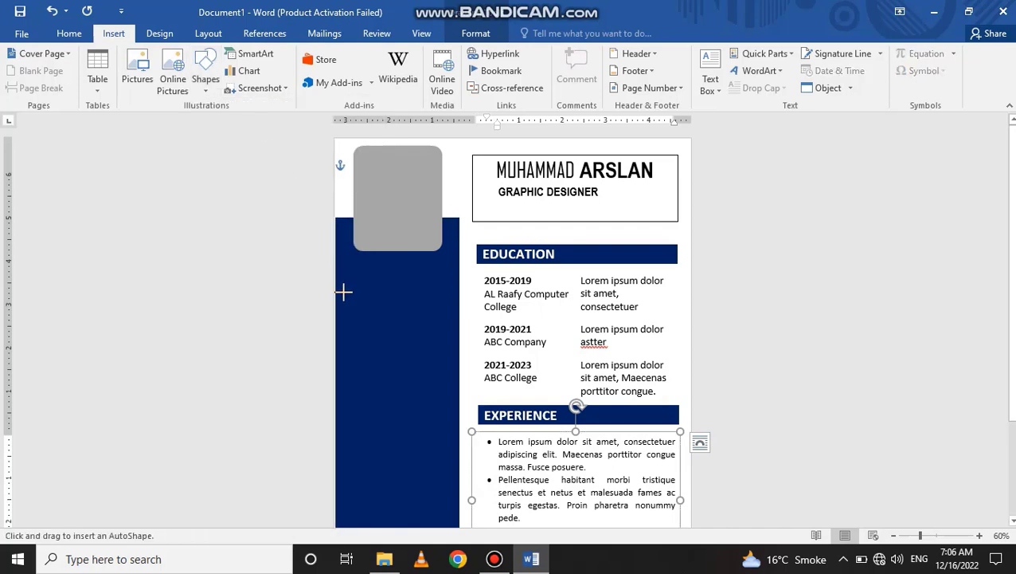
pyautogui.moveTo(341, 282); pyautogui.dragTo(369, 307)
pyautogui.scroll(-2, 381, 213)
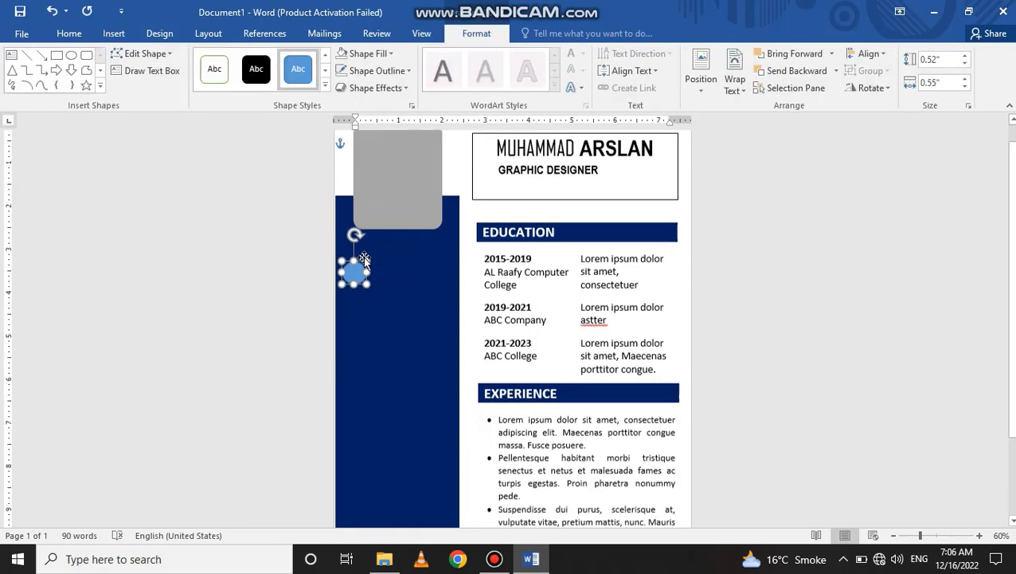
pyautogui.moveTo(357, 238); pyautogui.dragTo(356, 325)
pyautogui.click(801, 268)
pyautogui.scroll(-2, 495, 298)
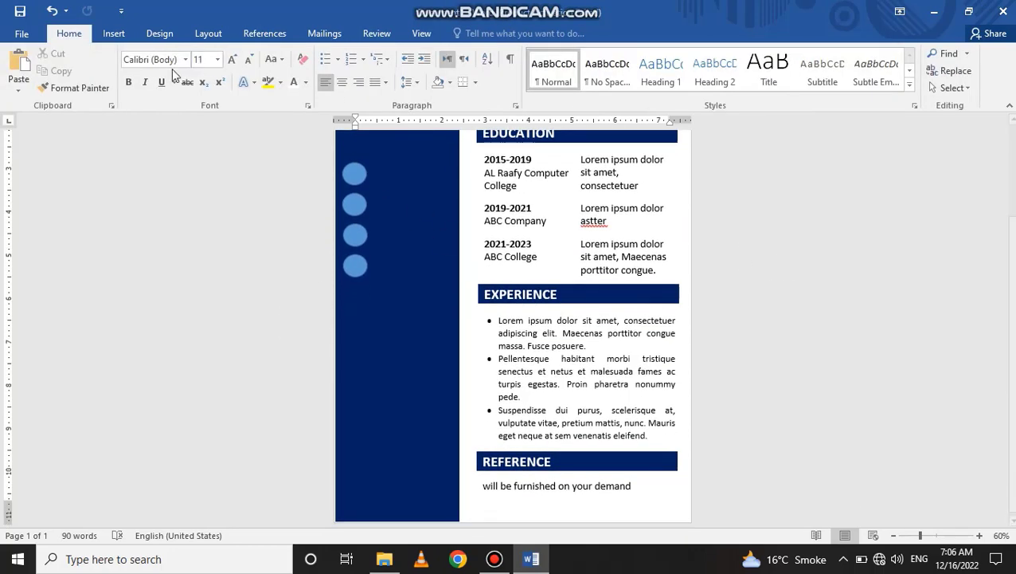
pyautogui.click(113, 33)
# - Draw a text box beside the top circle with white text, no fill and no outline
pyautogui.click(204, 79)
pyautogui.click(205, 130)
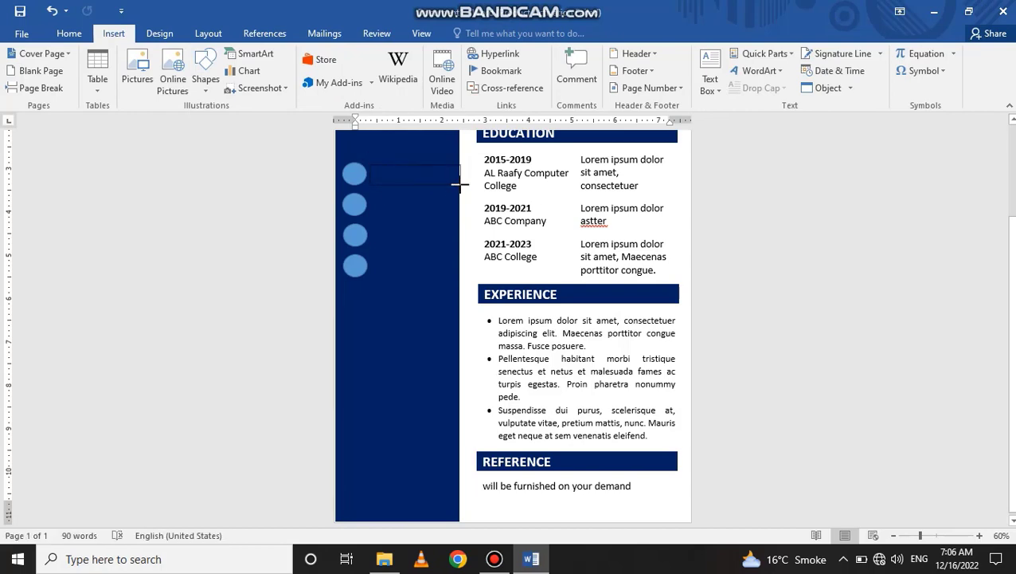
pyautogui.moveTo(455, 183); pyautogui.dragTo(458, 183)
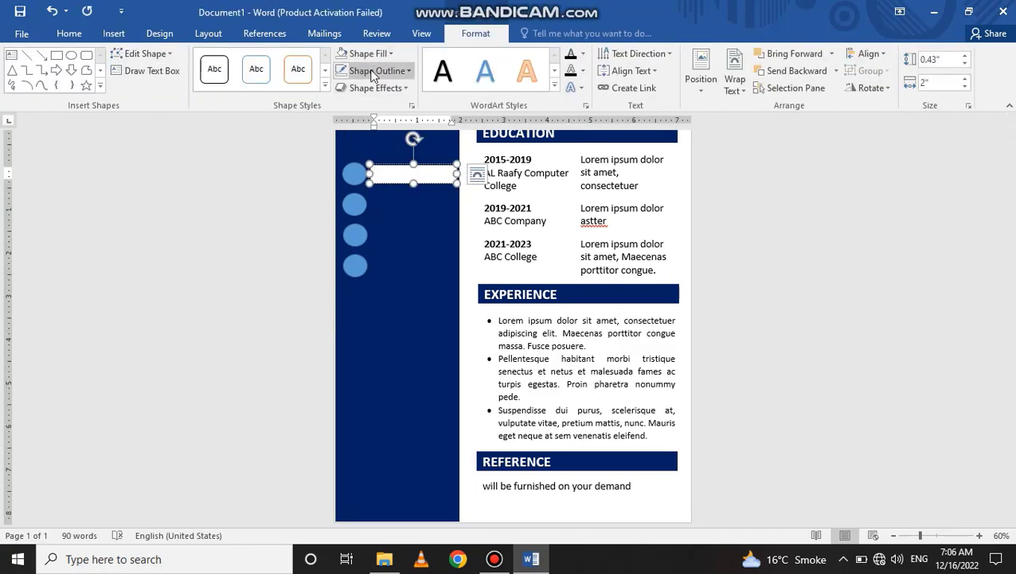
pyautogui.click(69, 32)
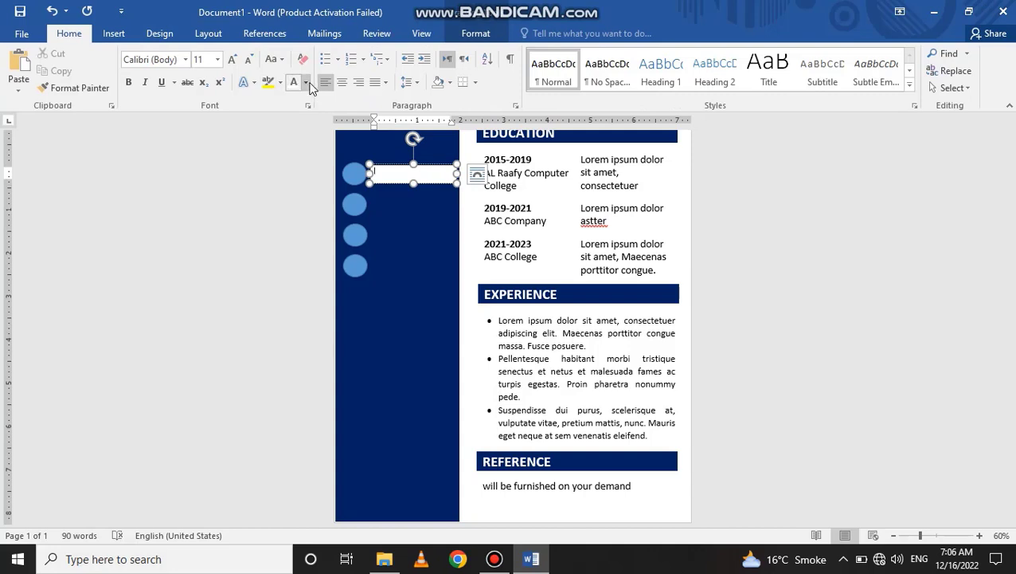
pyautogui.click(307, 82)
pyautogui.click(294, 136)
pyautogui.click(473, 38)
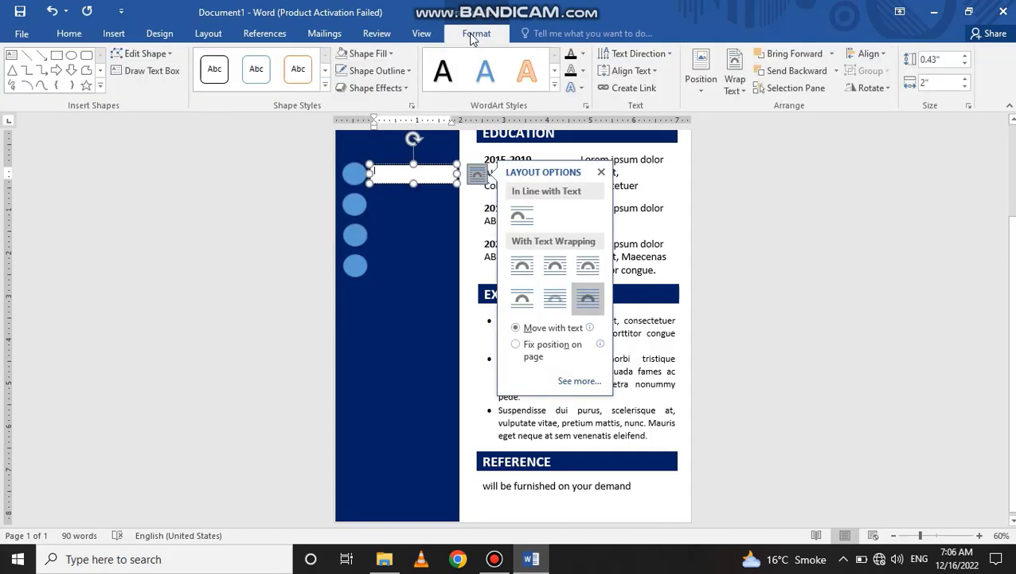
pyautogui.click(378, 53)
pyautogui.click(365, 181)
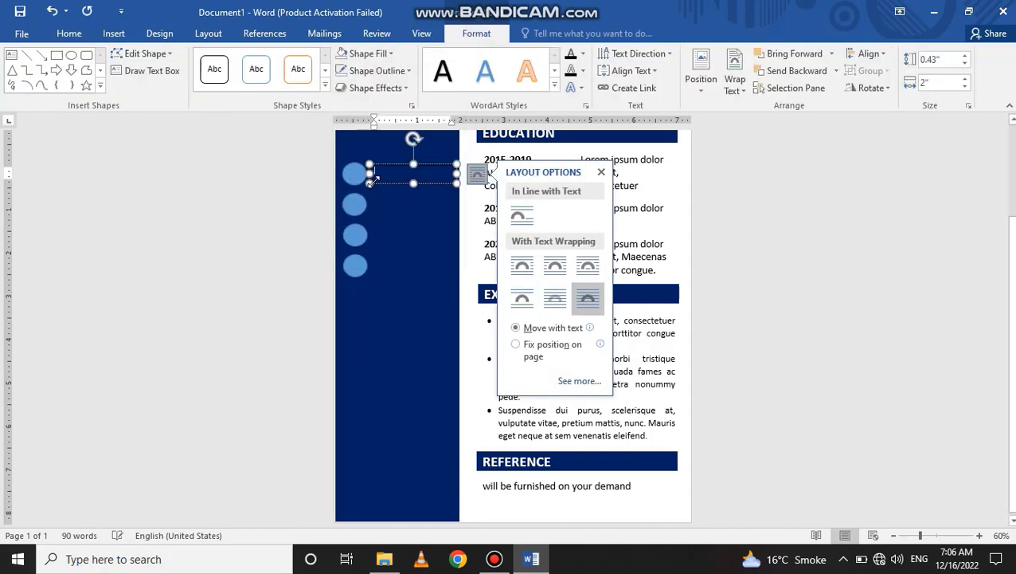
pyautogui.click(397, 73)
pyautogui.click(380, 202)
# - Type the address into the top sidebar text box
pyautogui.click(395, 169)
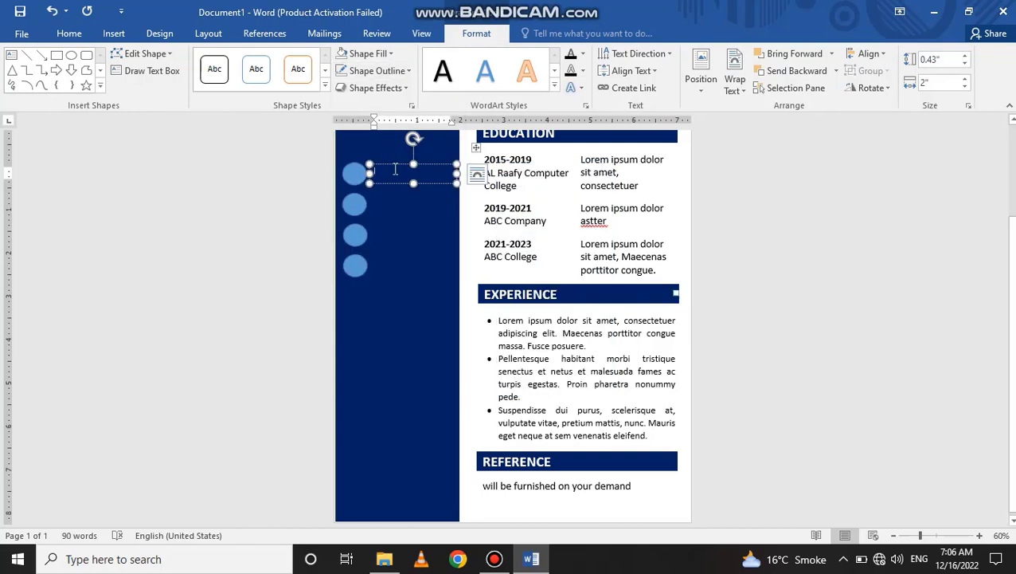
pyautogui.write('oA')
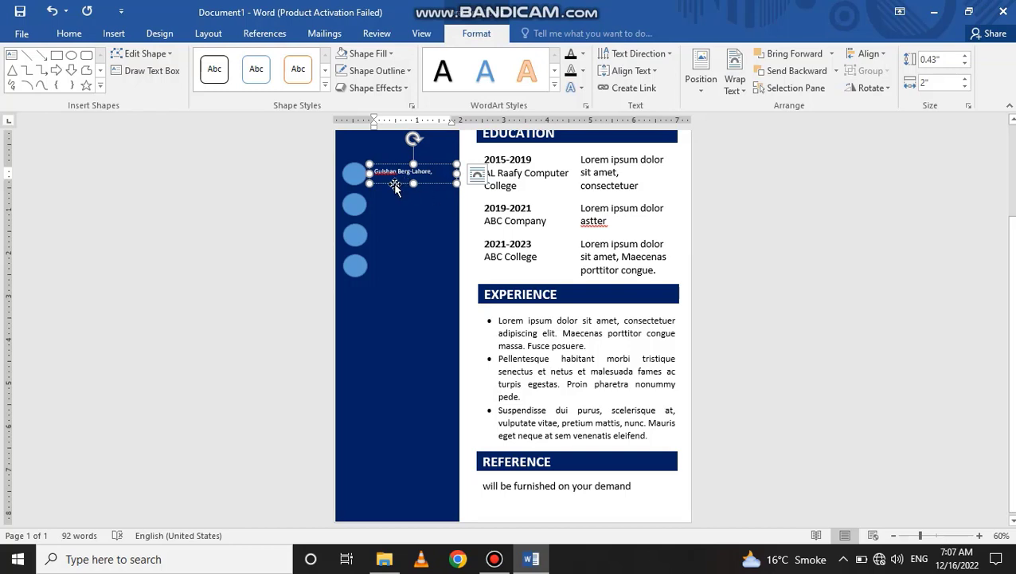
pyautogui.hotkey('ctrl', 'z')
pyautogui.hotkey('ctrl', 'z')
pyautogui.hotkey('ctrl', 'z')
pyautogui.hotkey('ctrl', 'z')
# - Duplicate the address box beside the second circle and replace its text with the e-mail address
pyautogui.moveTo(412, 182); pyautogui.dragTo(387, 184)
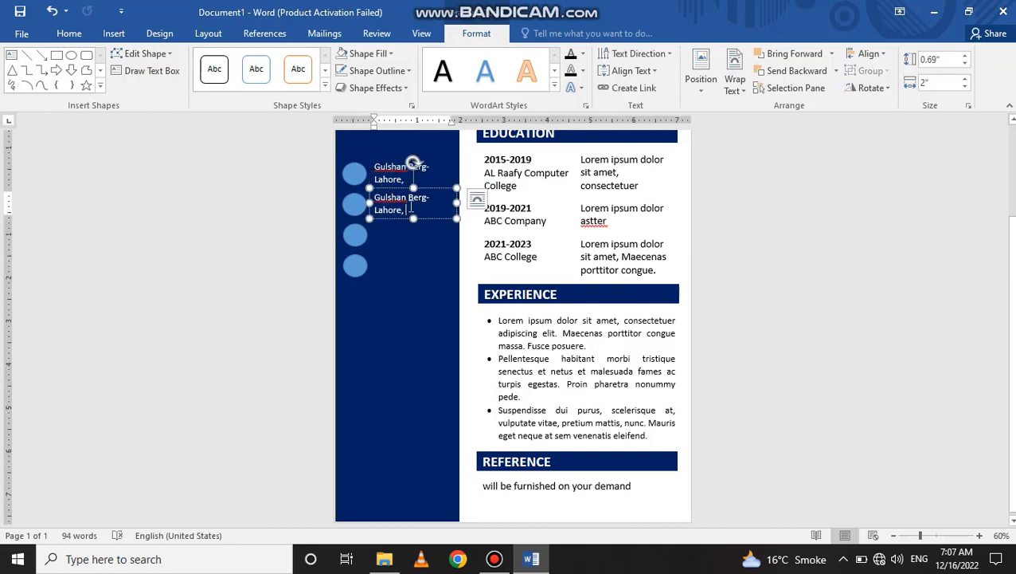
pyautogui.click(386, 201)
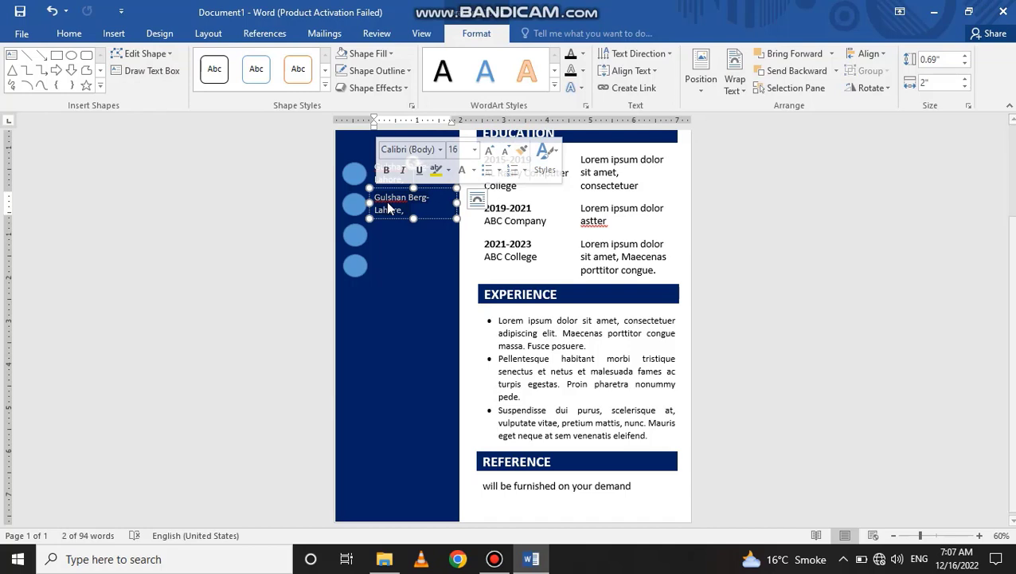
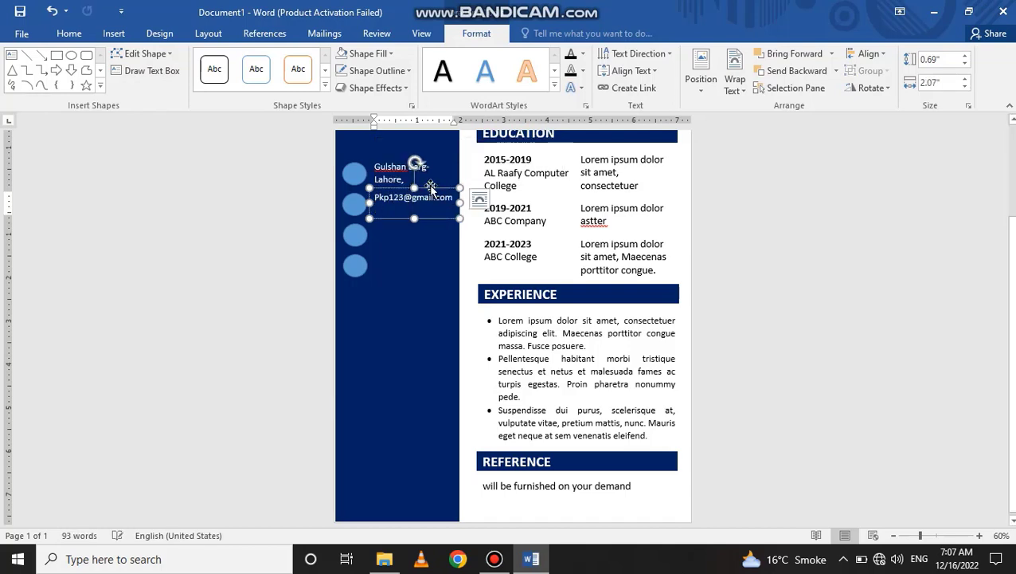
pyautogui.moveTo(430, 189); pyautogui.dragTo(427, 236)
# - Copy the e-mail box to the third circle and enter the phone number
pyautogui.press('ctrl')
pyautogui.hotkey('ctrl', 'z')
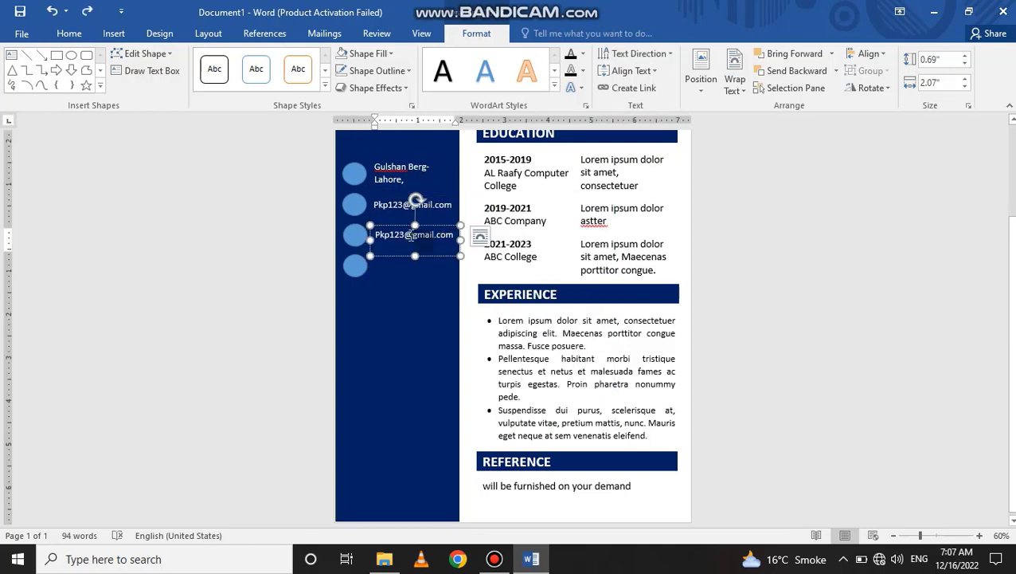
pyautogui.click(409, 235)
pyautogui.write('+92')
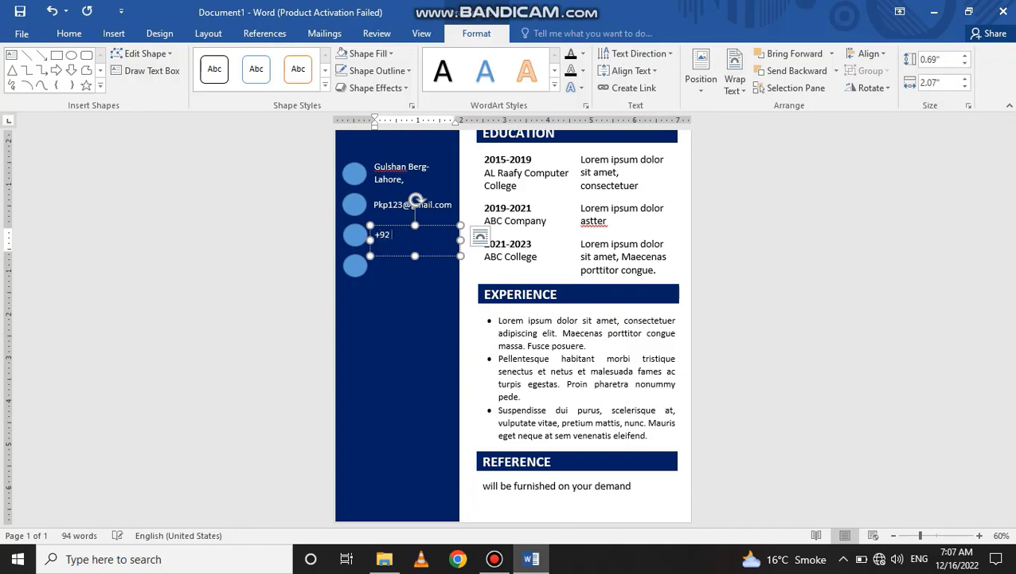
pyautogui.write(' 305 1111111')
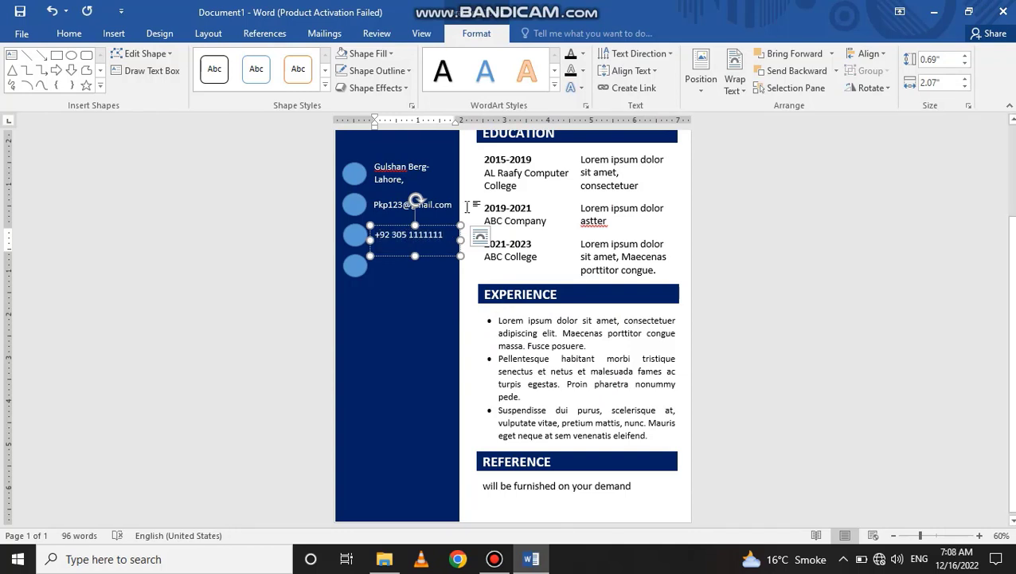
# - Copy the phone box to the fourth circle, enter the website, and widen it to one line
pyautogui.moveTo(428, 225); pyautogui.dragTo(415, 256)
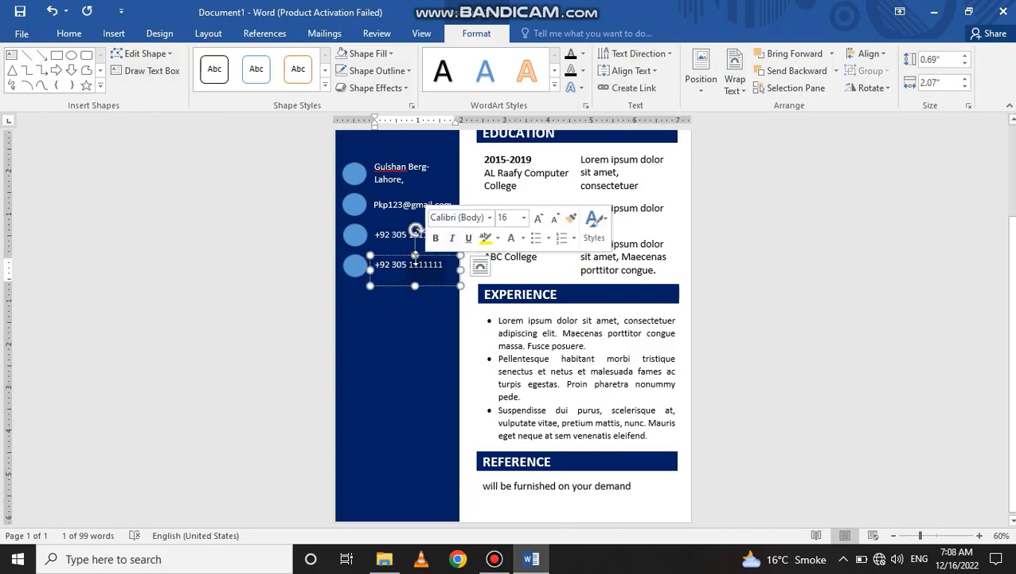
pyautogui.write('www.thearslanfx.com')
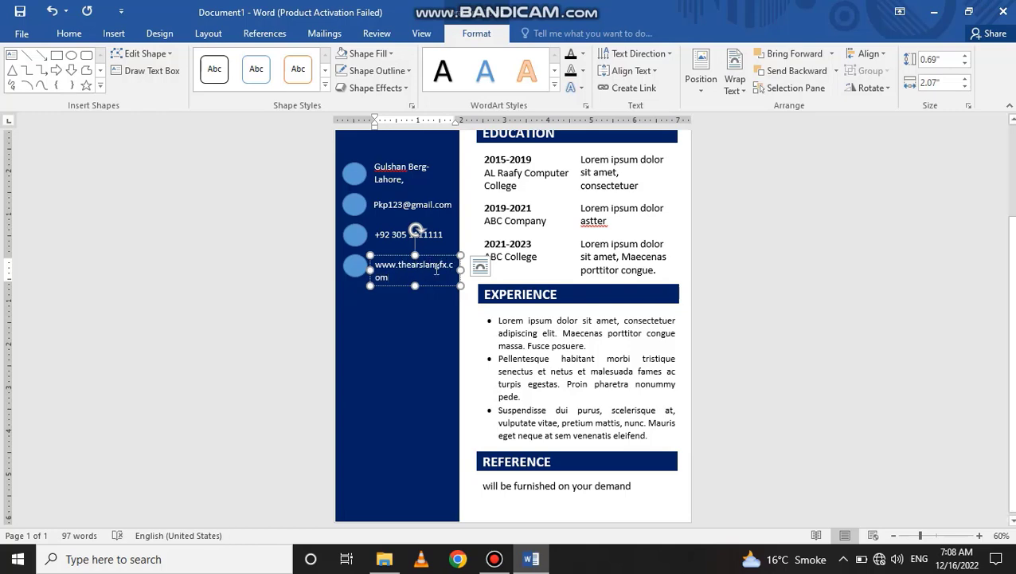
pyautogui.moveTo(461, 269); pyautogui.dragTo(469, 269)
pyautogui.moveTo(370, 269); pyautogui.dragTo(388, 257)
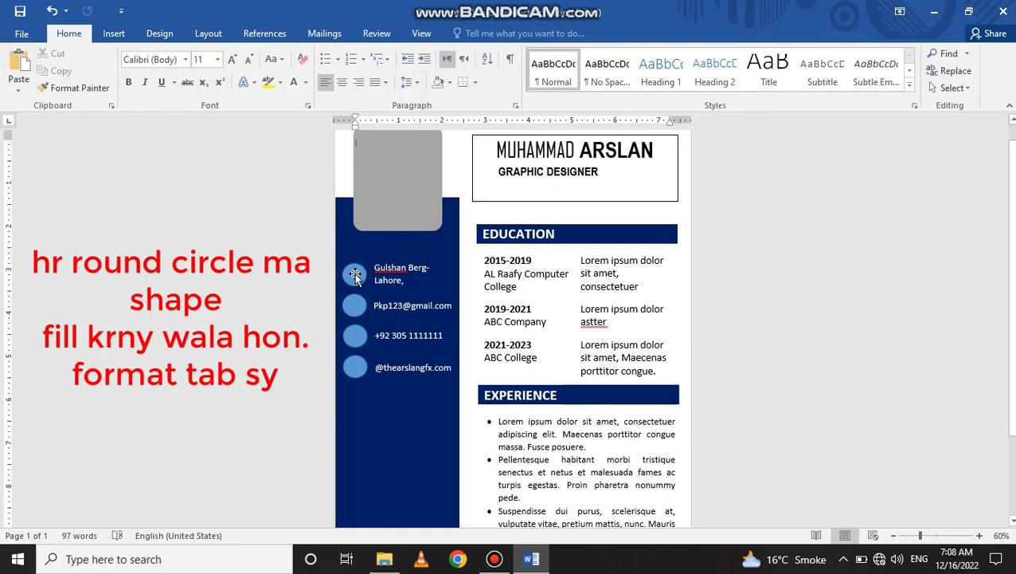
# - Start a picture fill for the first sidebar circle from the Graphics Data > Icon > Cv icons folder
pyautogui.click(355, 274)
pyautogui.click(375, 46)
pyautogui.click(363, 227)
pyautogui.click(508, 310)
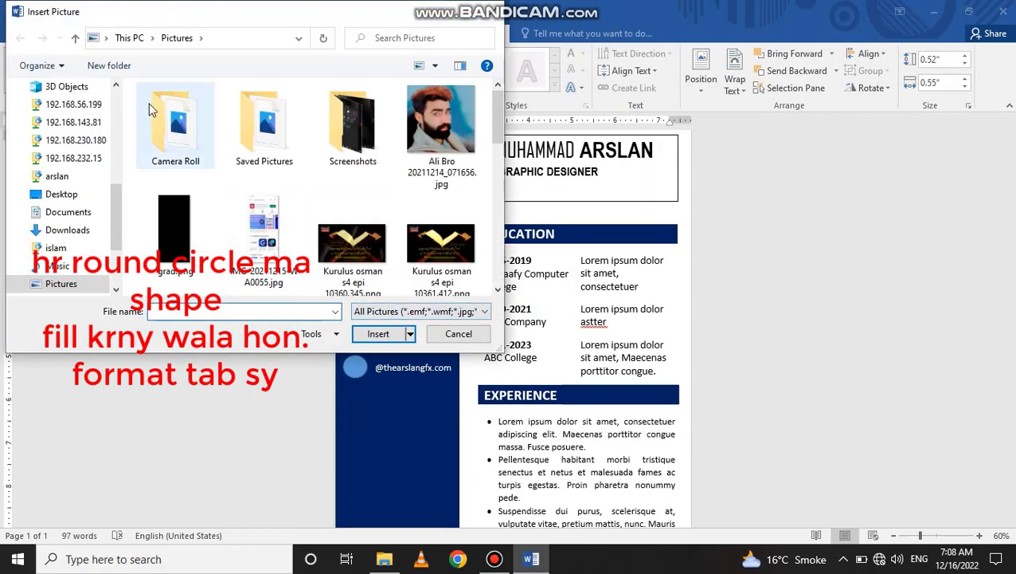
pyautogui.scroll(-2, 76, 208)
pyautogui.click(77, 229)
pyautogui.doubleClick(224, 205)
pyautogui.doubleClick(264, 211)
pyautogui.moveTo(274, 13); pyautogui.dragTo(717, 47)
pyautogui.moveTo(940, 185); pyautogui.dragTo(938, 241)
pyautogui.doubleClick(722, 185)
# - Fill the first sidebar circle with the location icon
pyautogui.scroll(2, 767, 254)
pyautogui.scroll(-1, 768, 253)
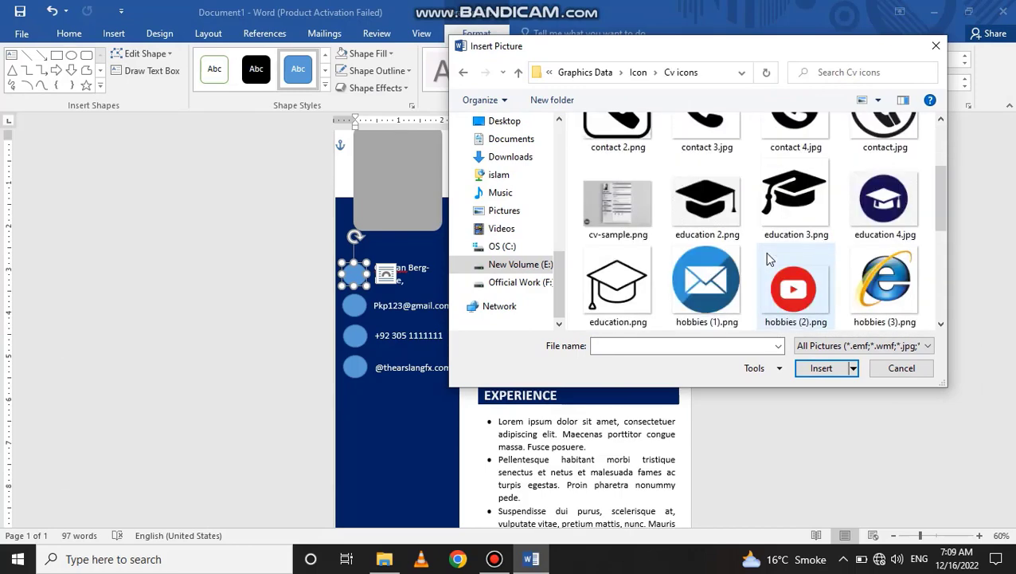
pyautogui.scroll(-2, 765, 251)
pyautogui.click(707, 199)
pyautogui.click(821, 367)
pyautogui.click(368, 53)
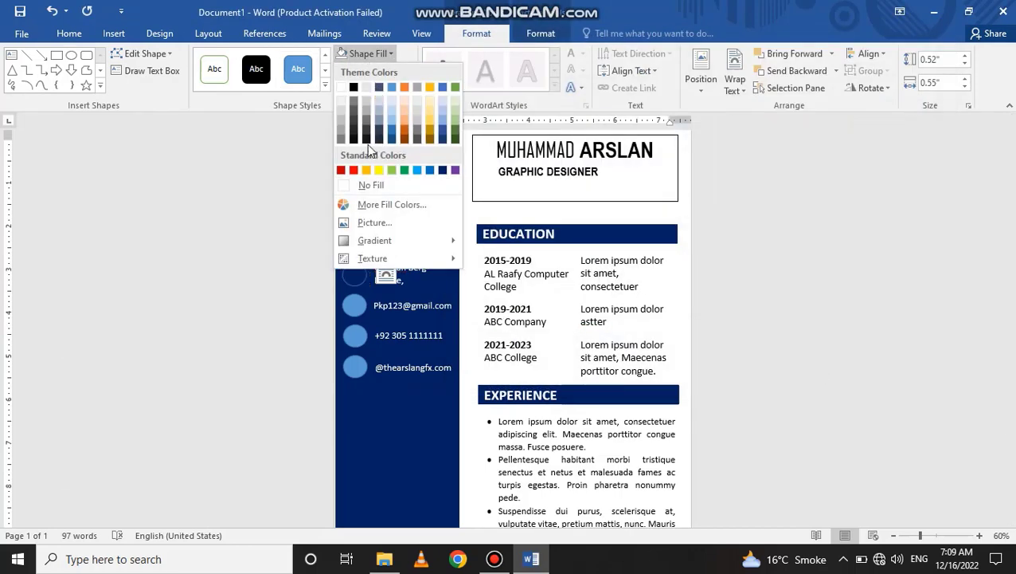
pyautogui.click(374, 222)
pyautogui.click(513, 310)
pyautogui.scroll(-3, 693, 276)
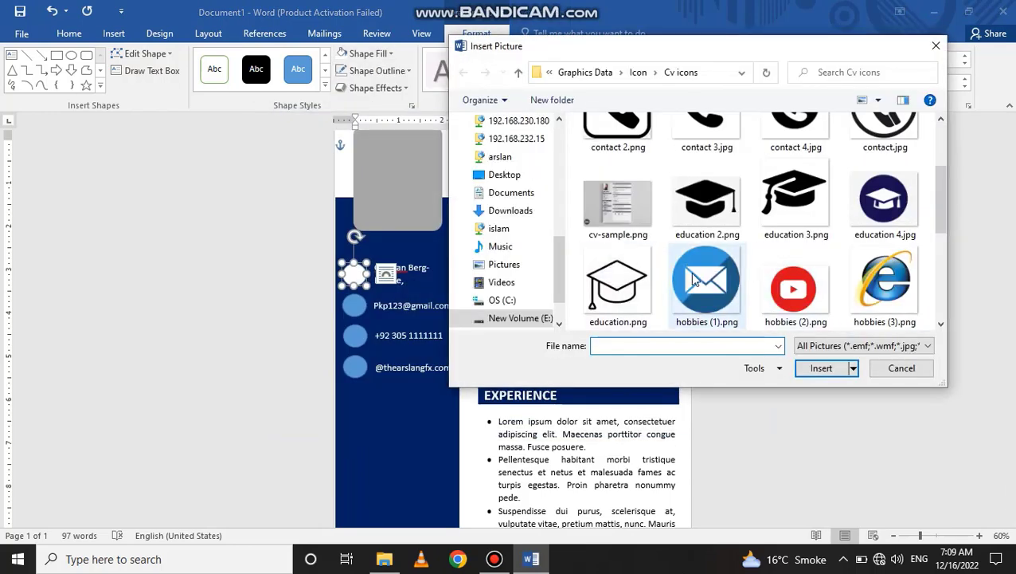
pyautogui.scroll(2, 693, 276)
pyautogui.scroll(-3, 693, 277)
pyautogui.doubleClick(705, 275)
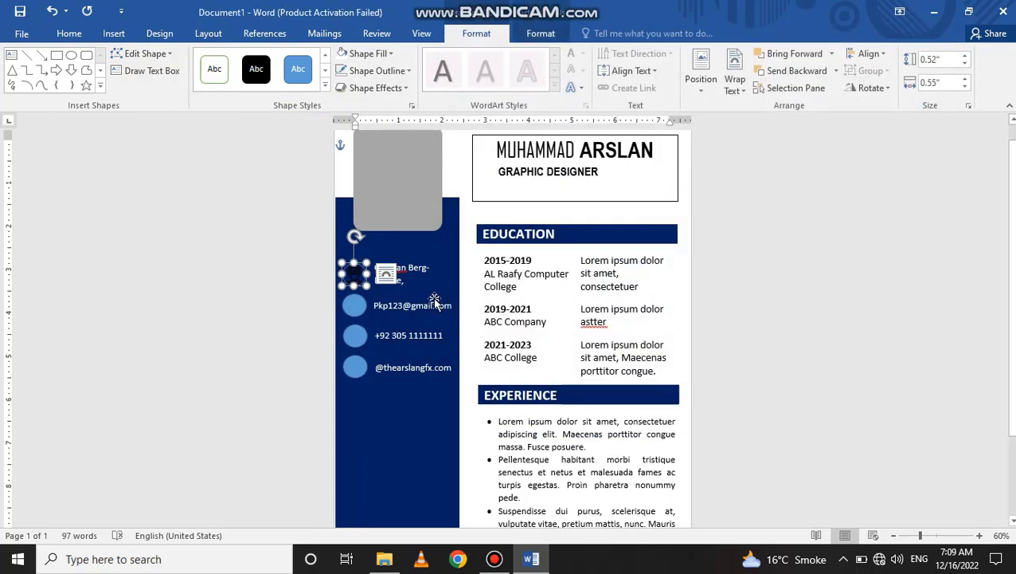
# - Apply Washout to the location icon and give its circle a white outline
pyautogui.click(541, 33)
pyautogui.click(88, 70)
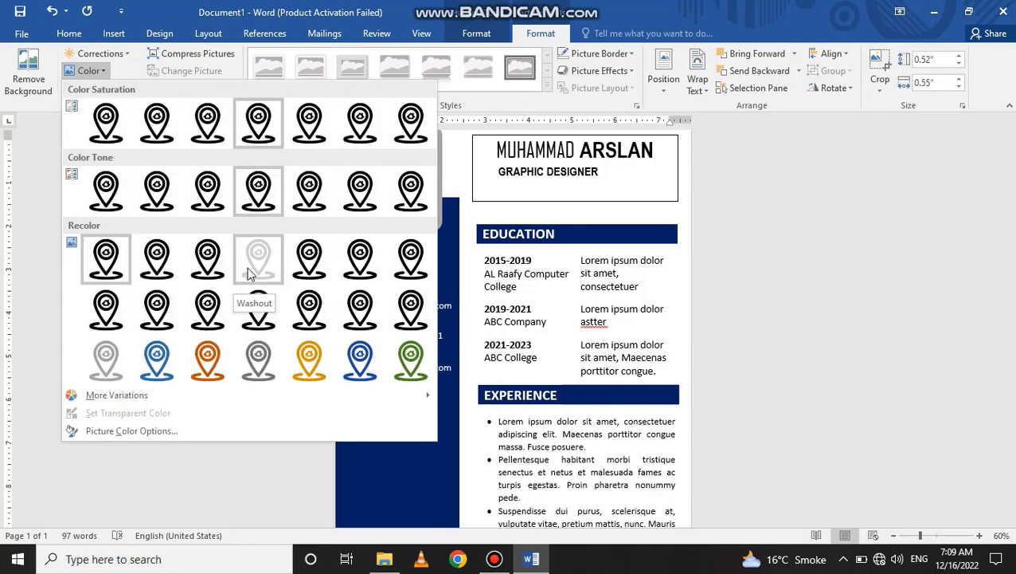
pyautogui.click(248, 273)
pyautogui.click(709, 267)
pyautogui.click(355, 275)
pyautogui.click(476, 34)
pyautogui.click(389, 72)
pyautogui.click(343, 103)
# - Fill the second circle with the mail icon
pyautogui.click(701, 248)
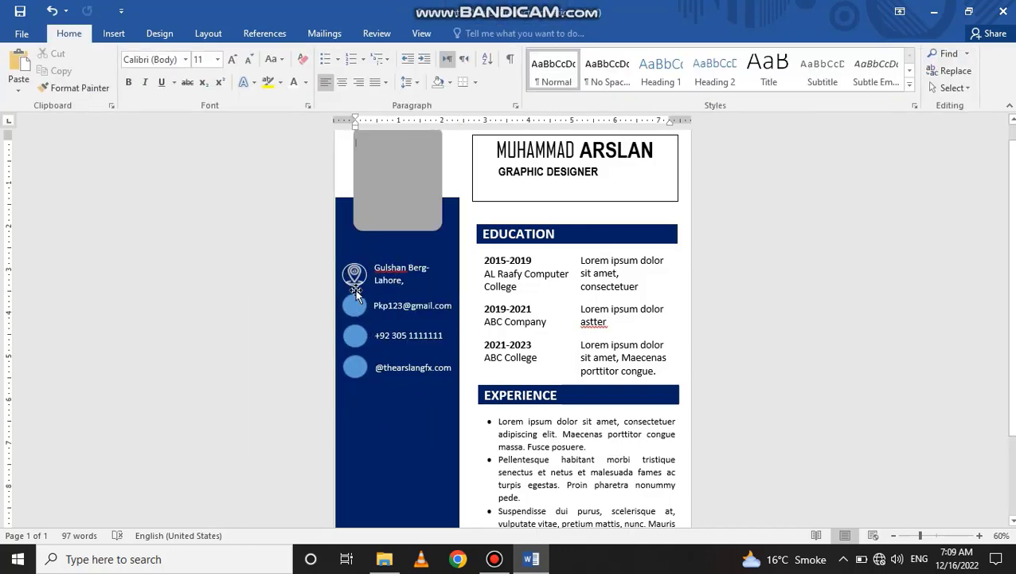
pyautogui.click(356, 288)
pyautogui.click(355, 308)
pyautogui.click(476, 33)
pyautogui.click(368, 53)
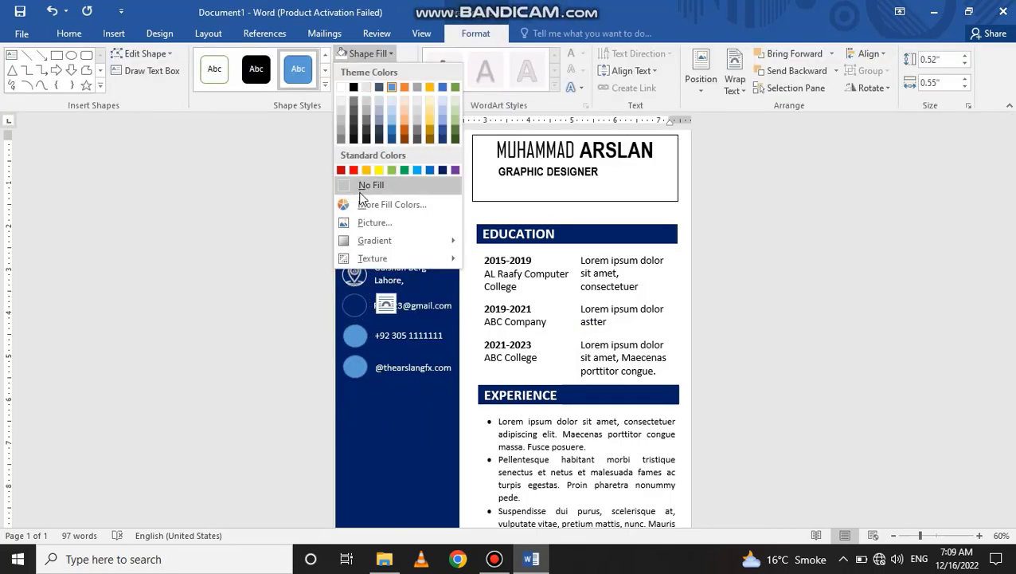
pyautogui.click(375, 222)
pyautogui.click(514, 315)
pyautogui.scroll(-3, 929, 191)
pyautogui.moveTo(941, 188); pyautogui.dragTo(947, 221)
pyautogui.doubleClick(706, 216)
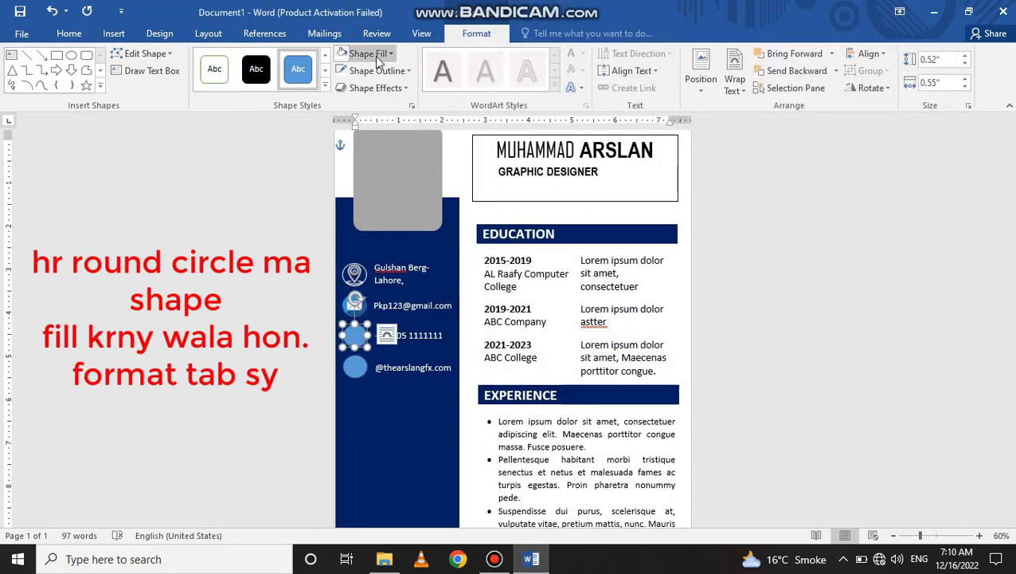
# - Fill the third circle with the contact 4 phone icon and apply Washout
pyautogui.click(378, 58)
pyautogui.click(375, 222)
pyautogui.click(512, 314)
pyautogui.moveTo(938, 178); pyautogui.dragTo(946, 199)
pyautogui.click(885, 215)
pyautogui.click(793, 215)
pyautogui.click(821, 368)
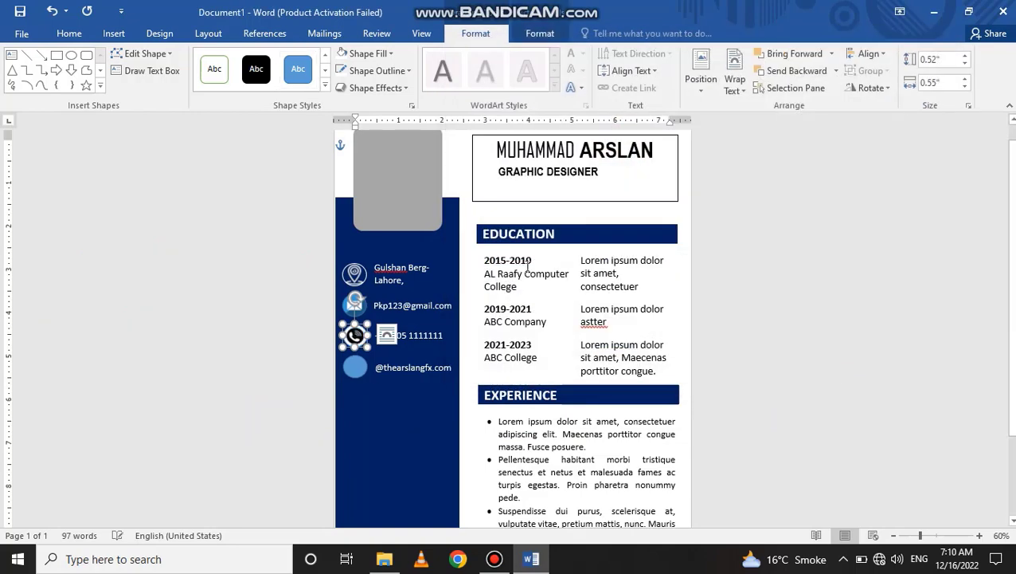
pyautogui.click(540, 33)
pyautogui.click(86, 70)
pyautogui.click(259, 257)
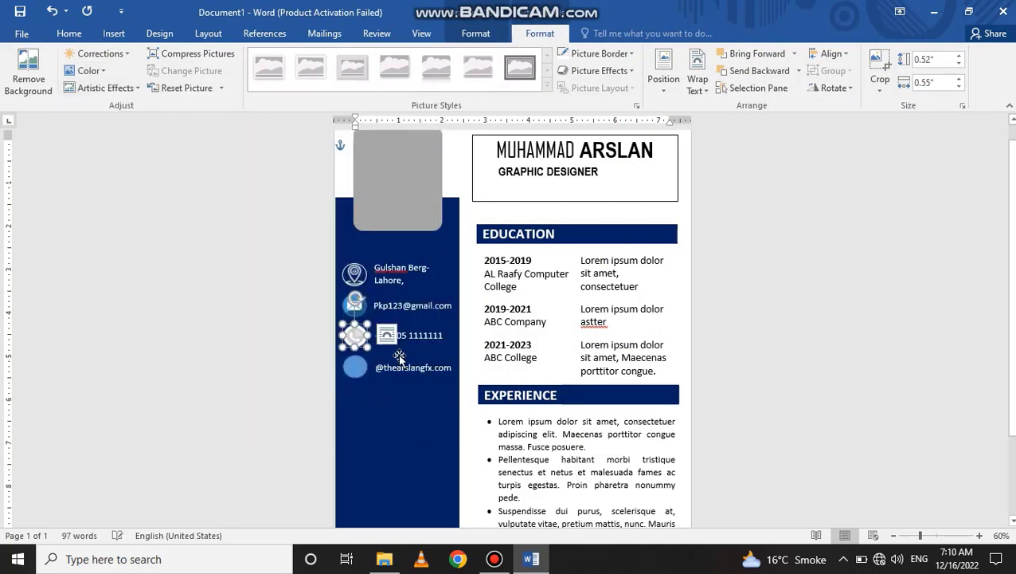
# - Fill the fourth circle with the worldwide-location-filled globe icon
pyautogui.click(355, 368)
pyautogui.click(377, 54)
pyautogui.click(375, 222)
pyautogui.click(512, 312)
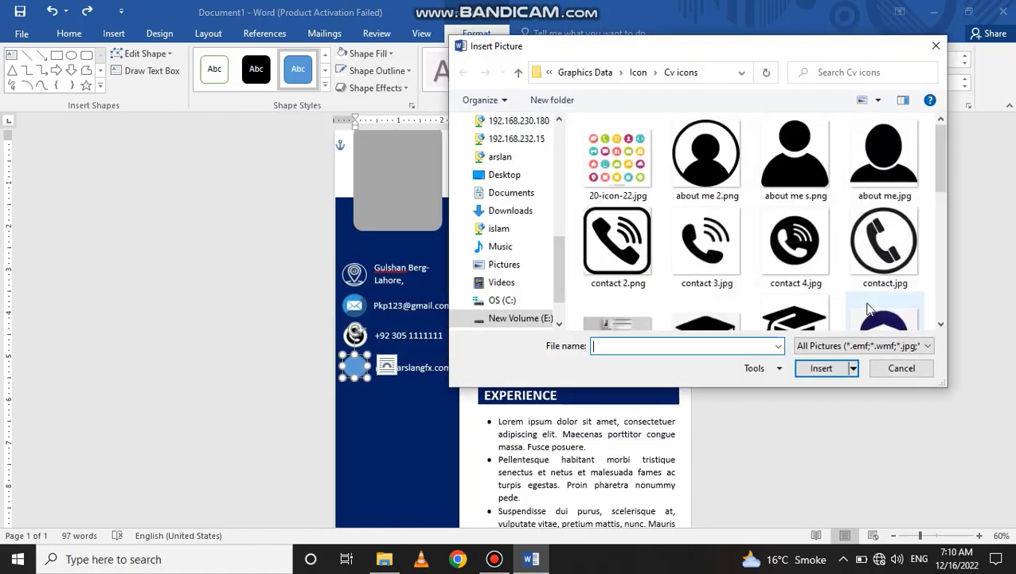
pyautogui.scroll(-3, 777, 220)
pyautogui.scroll(-5, 777, 220)
pyautogui.click(638, 72)
pyautogui.click(795, 263)
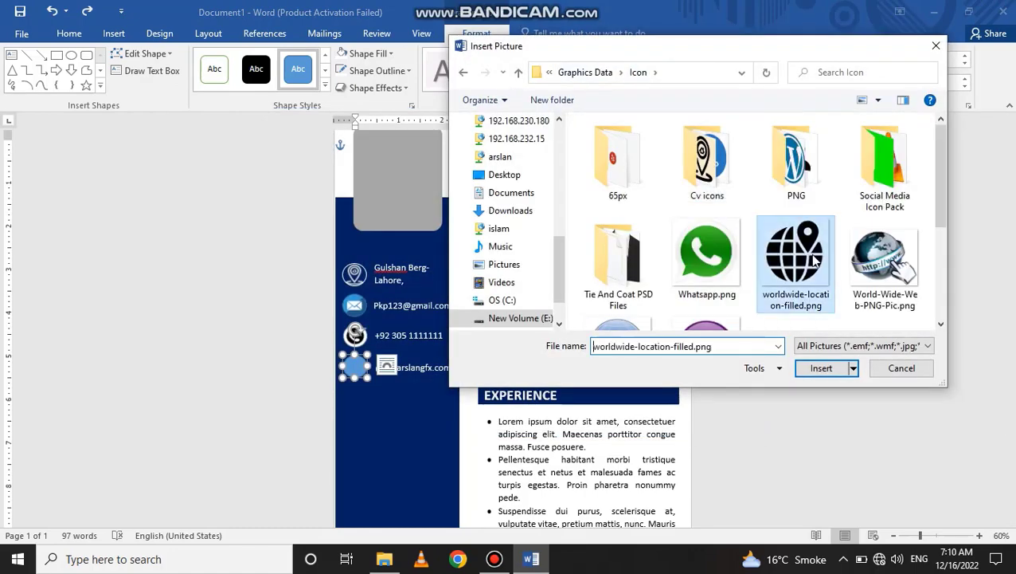
pyautogui.click(821, 368)
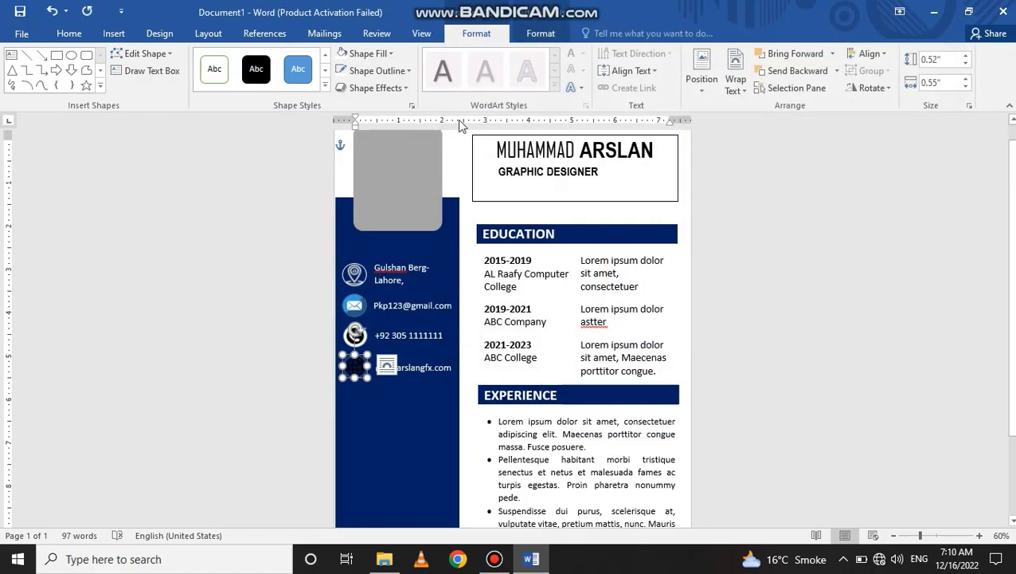
# - Apply Washout to the globe icon and remove the fourth circle's outline
pyautogui.click(540, 33)
pyautogui.click(88, 70)
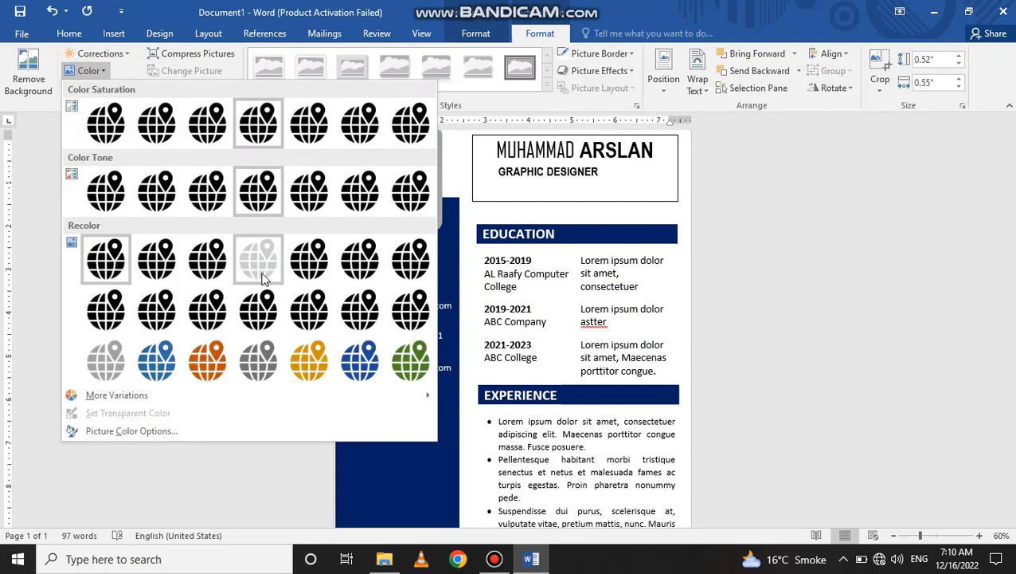
pyautogui.click(264, 277)
pyautogui.click(840, 356)
pyautogui.click(356, 374)
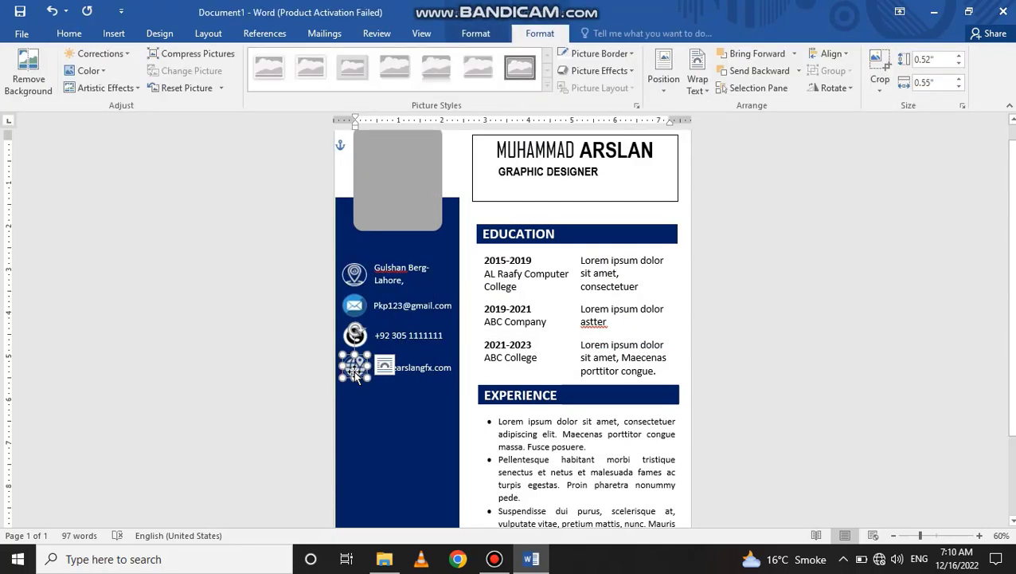
pyautogui.click(475, 32)
pyautogui.click(378, 70)
pyautogui.click(379, 203)
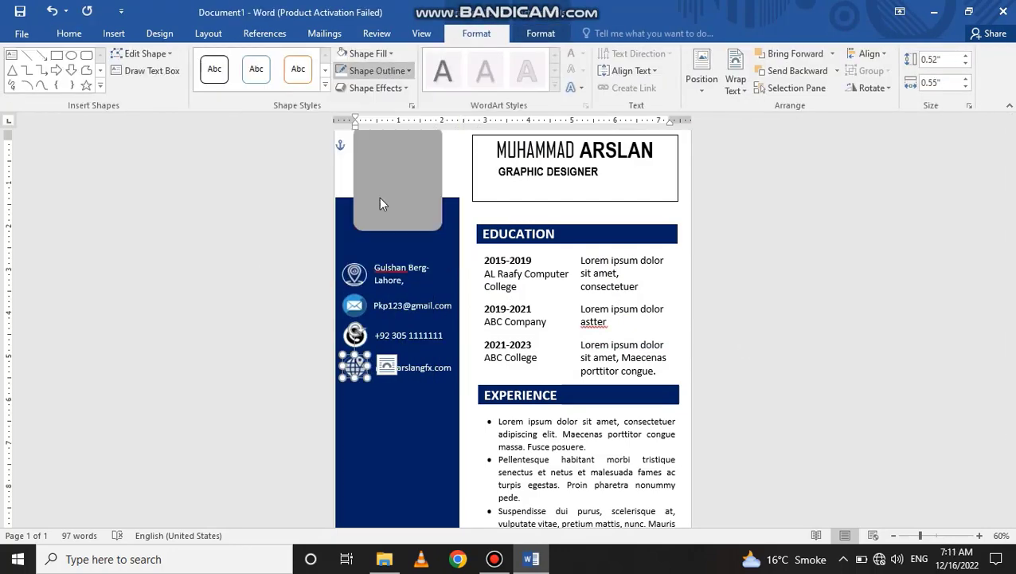
pyautogui.click(790, 244)
pyautogui.scroll(-3, 480, 276)
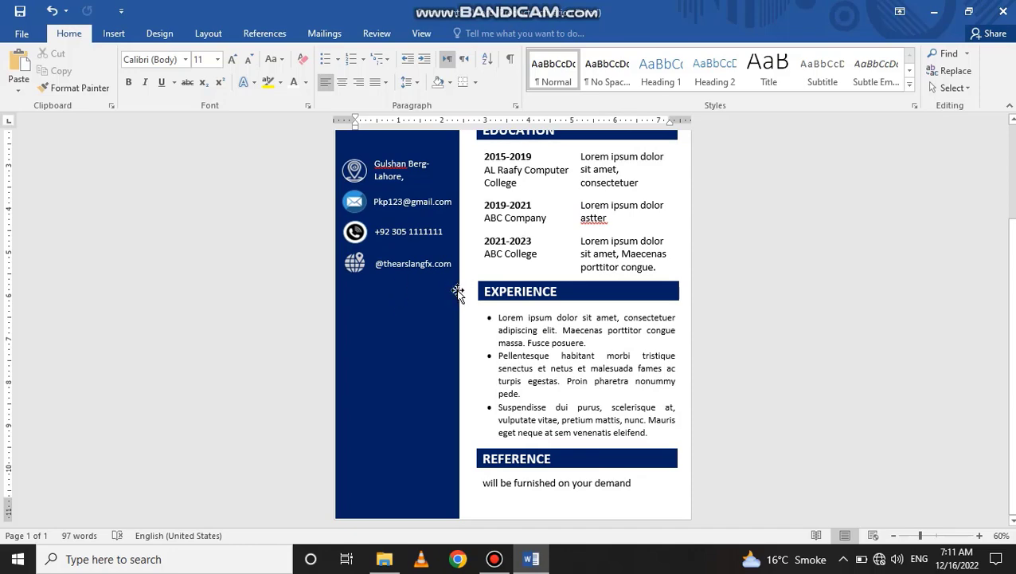
# - Draw a text box below the contact details, then delete it again
pyautogui.click(113, 32)
pyautogui.click(206, 79)
pyautogui.click(199, 130)
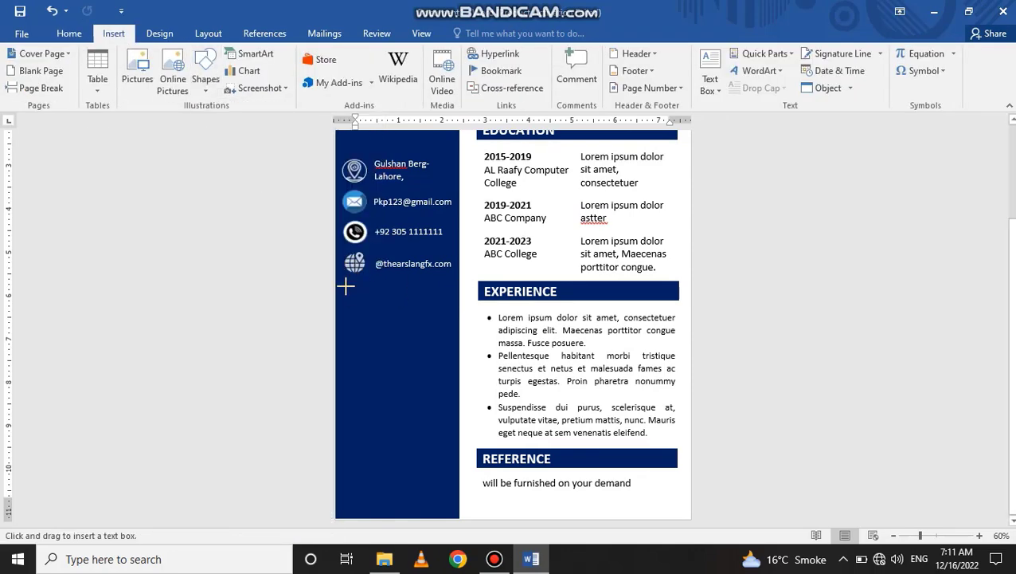
pyautogui.moveTo(346, 286); pyautogui.dragTo(390, 300)
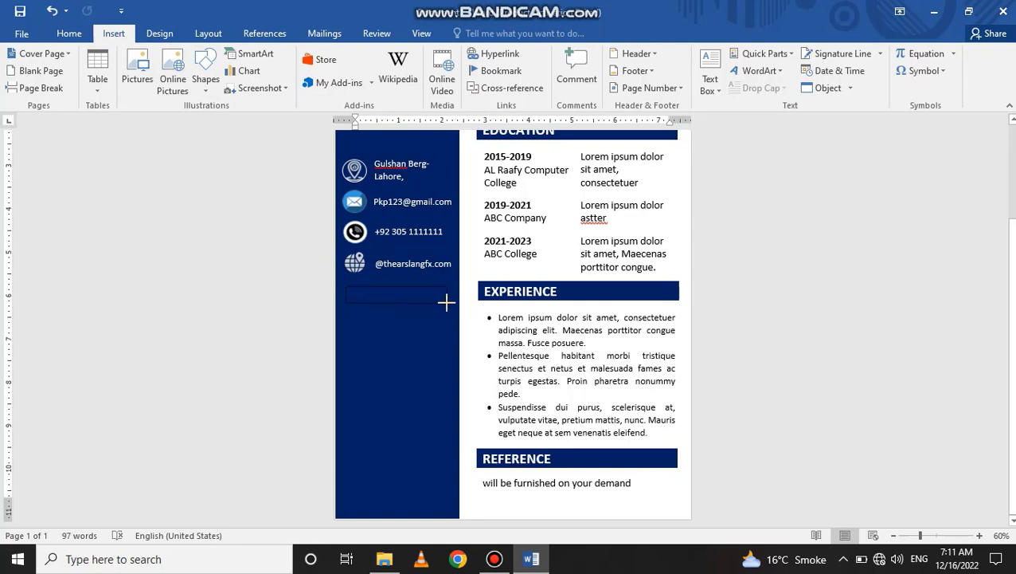
pyautogui.moveTo(451, 301); pyautogui.dragTo(452, 302)
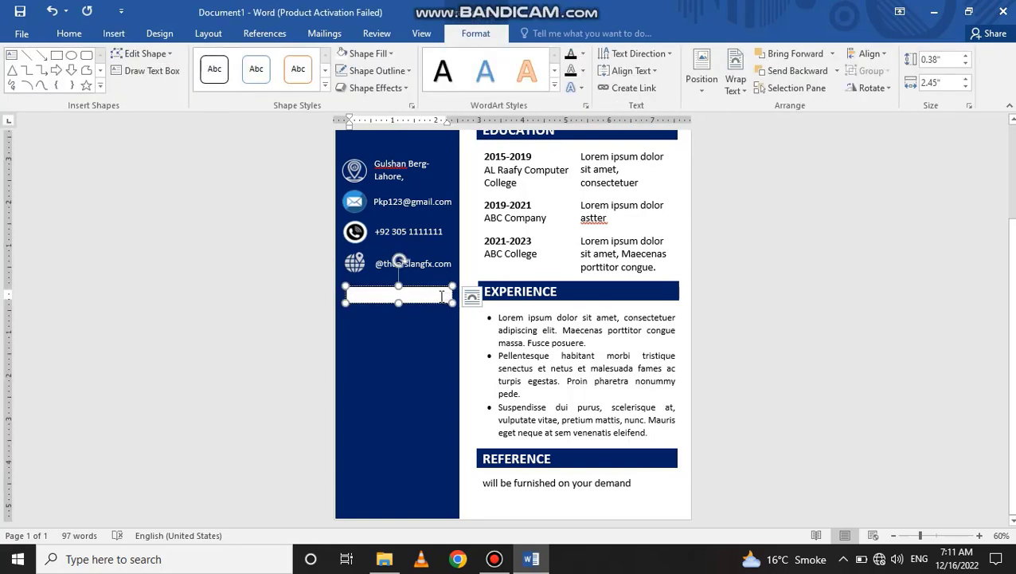
pyautogui.press('Delete')
# - Ctrl-drag a copy of the EXPERIENCE heading onto the sidebar and narrow its text box
pyautogui.click(546, 291)
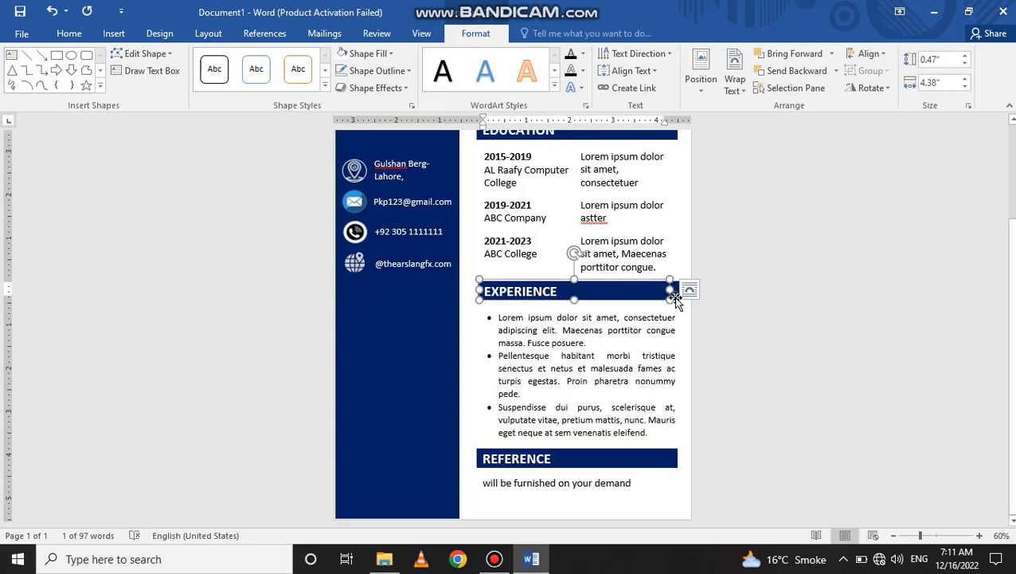
pyautogui.moveTo(671, 290); pyautogui.dragTo(448, 287)
pyautogui.click(467, 290)
pyautogui.click(470, 287)
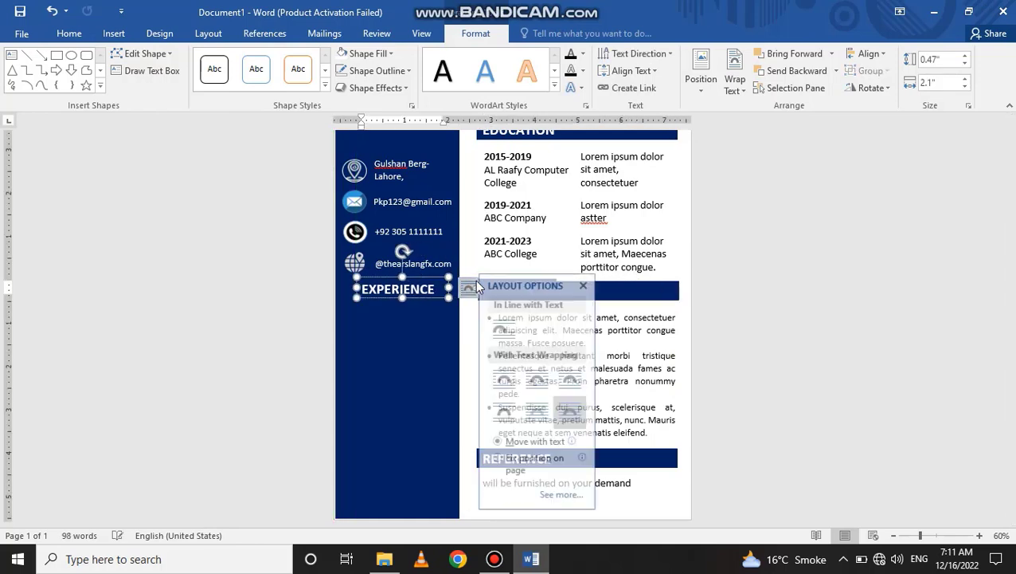
pyautogui.click(472, 287)
# - Delete the copied blue bar, shift the text left, then undo the bar deletion
pyautogui.click(492, 288)
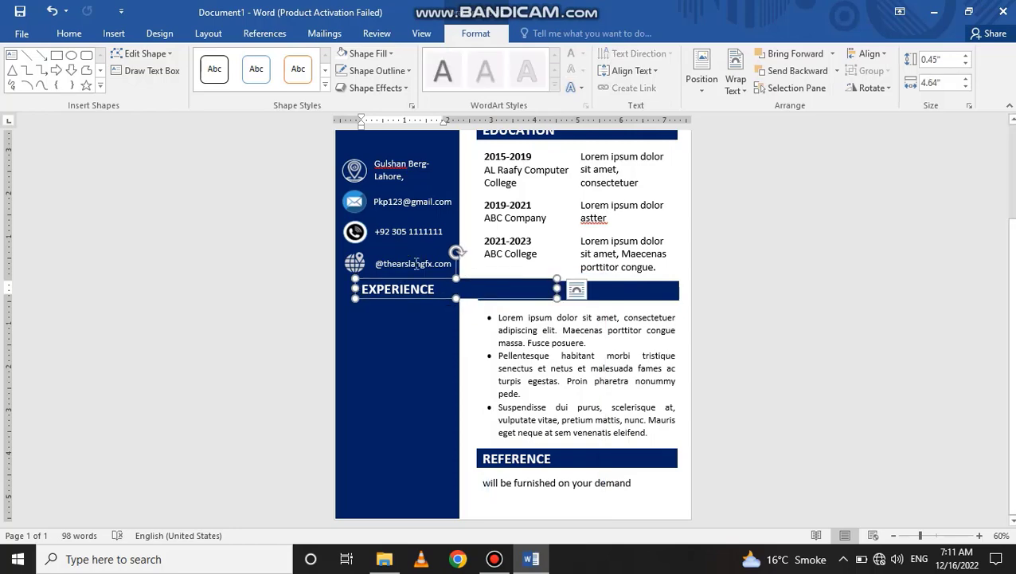
pyautogui.press('Delete')
pyautogui.click(411, 288)
pyautogui.moveTo(413, 279); pyautogui.dragTo(396, 280)
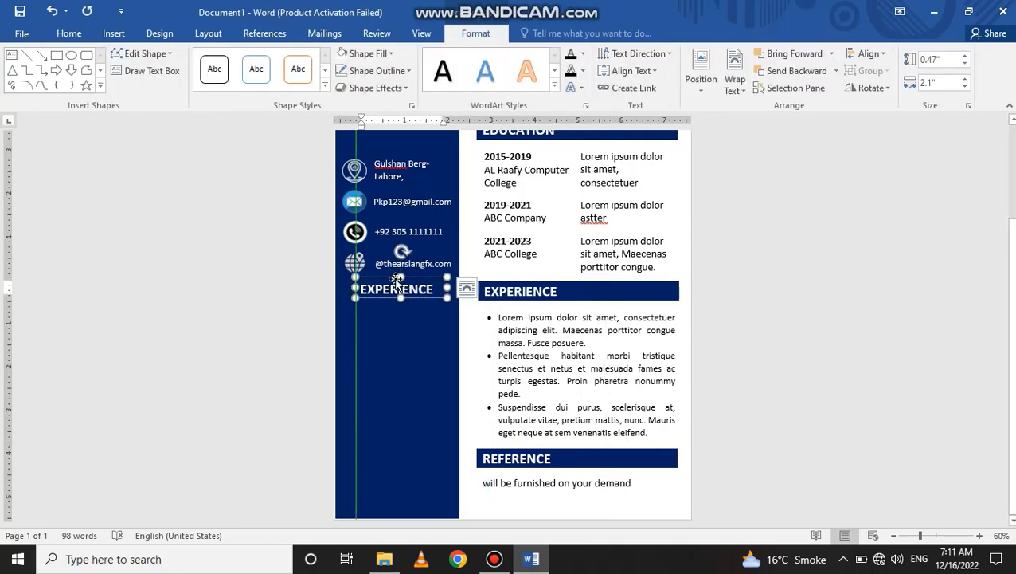
pyautogui.hotkey('ctrl', 'z')
pyautogui.hotkey('ctrl', 'z')
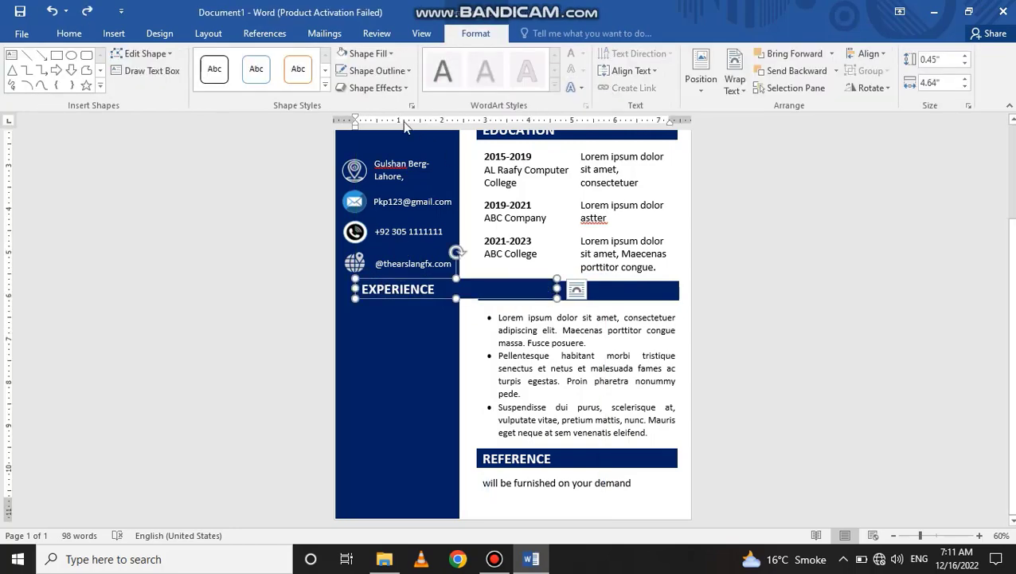
# - Fill the copied bar white and resize it to the sidebar width
pyautogui.click(368, 54)
pyautogui.click(340, 87)
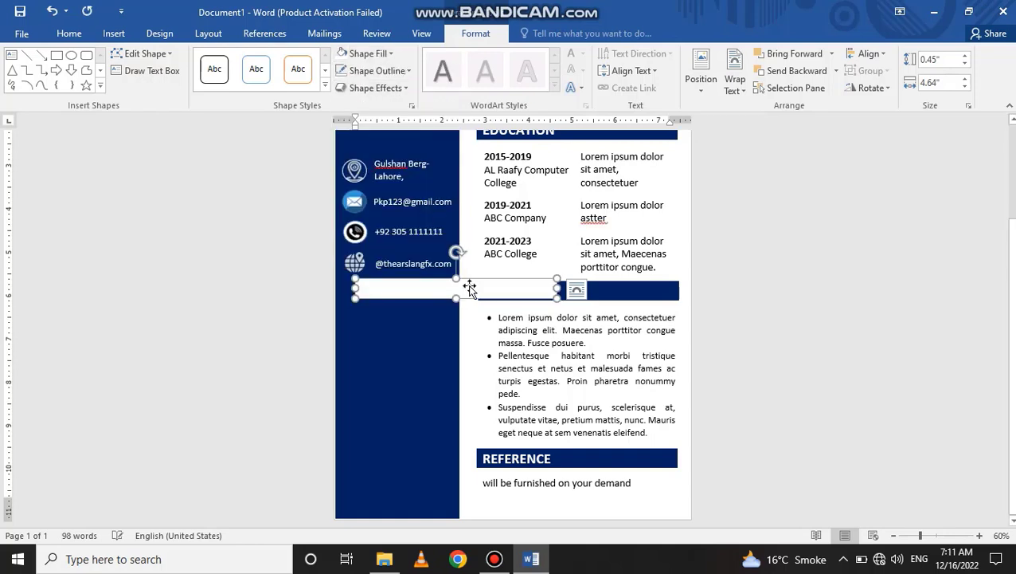
pyautogui.moveTo(551, 287); pyautogui.dragTo(449, 288)
pyautogui.moveTo(356, 286); pyautogui.dragTo(348, 292)
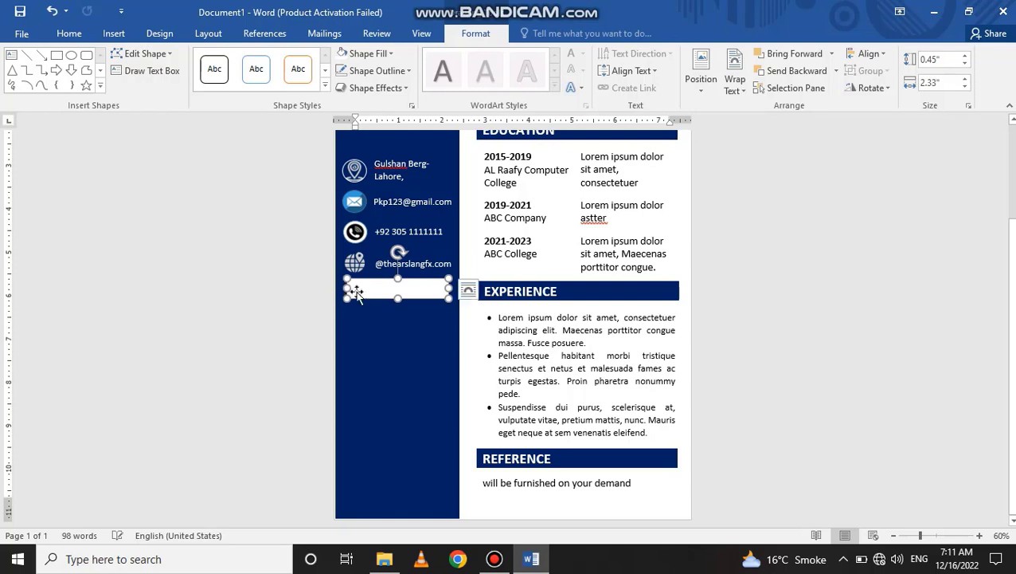
# - Make the EXPERIENCE text dark blue and reposition it on the white bar
pyautogui.tripleClick(408, 289)
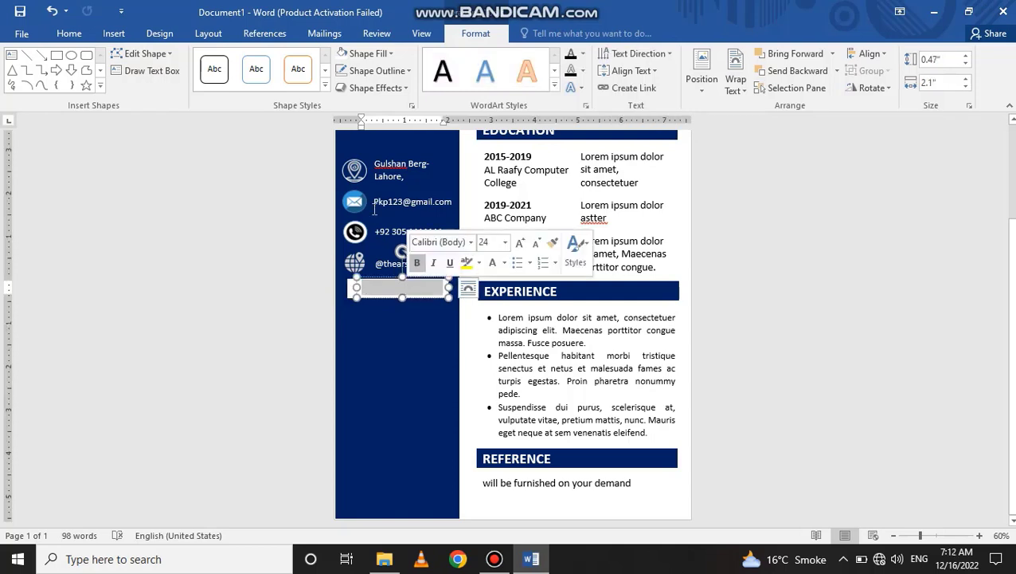
pyautogui.click(584, 53)
pyautogui.click(672, 190)
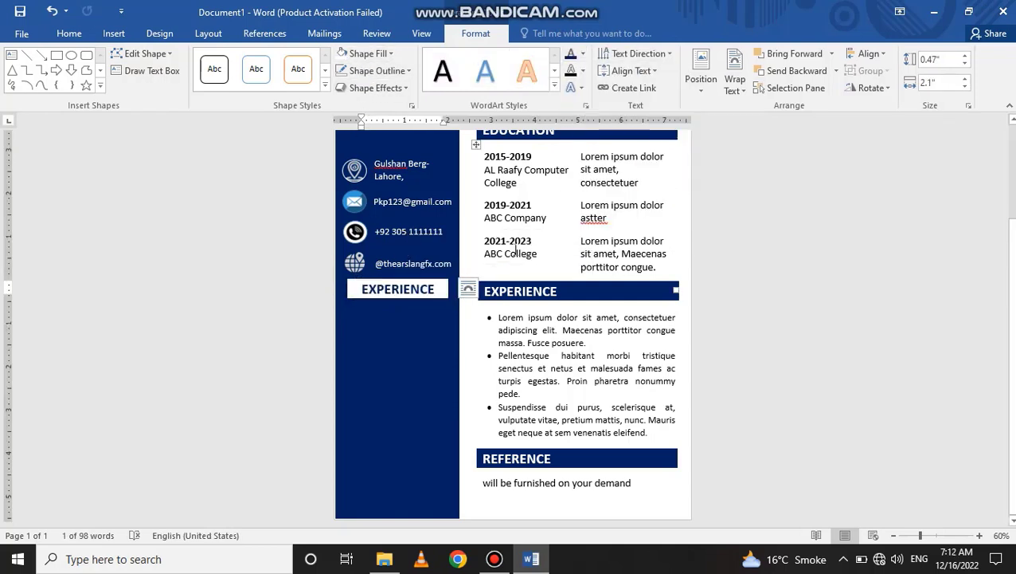
pyautogui.moveTo(407, 278)
pyautogui.mouseDown()
pyautogui.moveTo(383, 275)
pyautogui.moveTo(423, 279)
pyautogui.mouseUp()
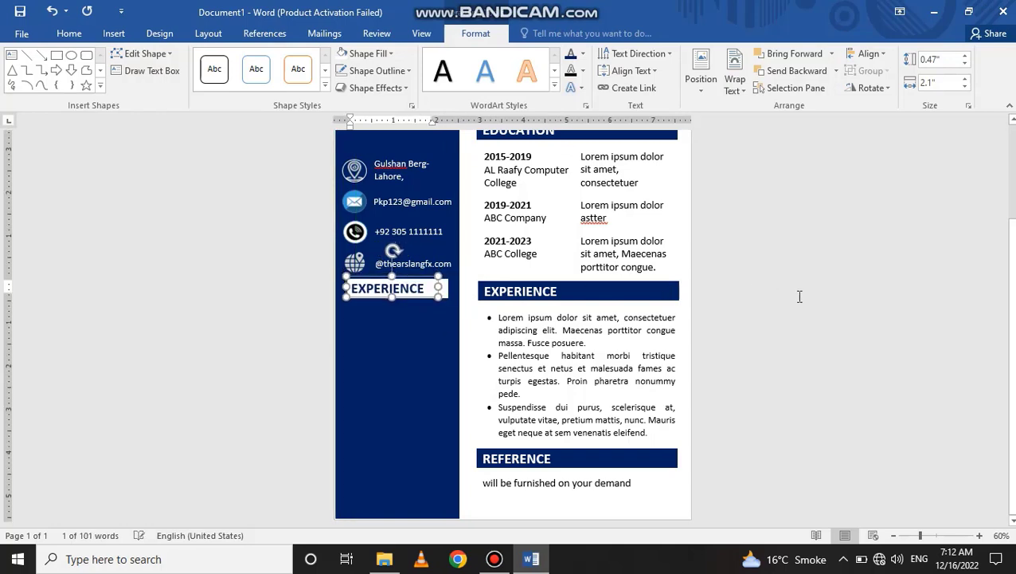
# - Select the heading and white bar together and nudge them left and down
pyautogui.click(799, 297)
pyautogui.scroll(-5, 694, 306)
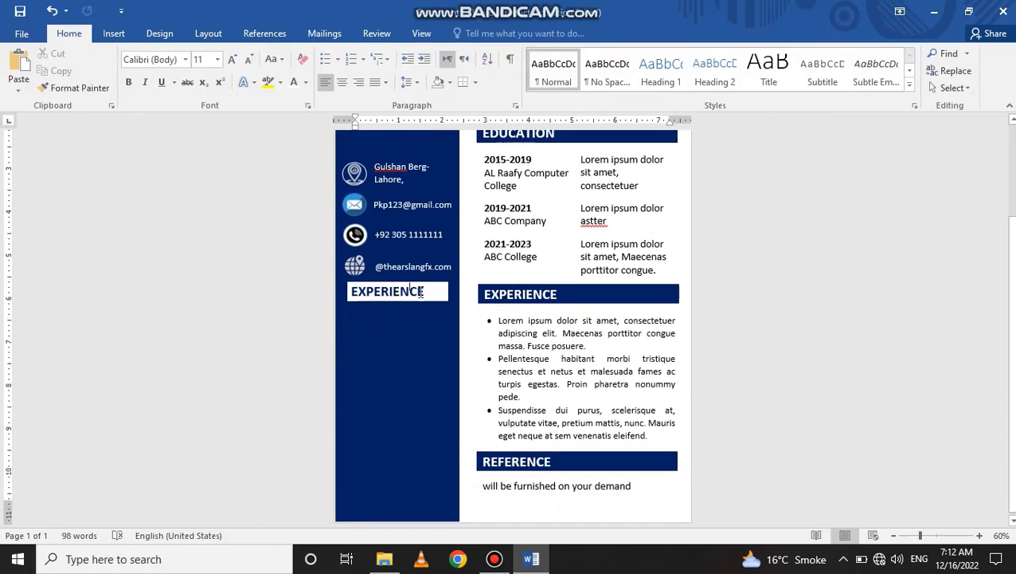
pyautogui.click(421, 291)
pyautogui.keyDown('shift'); pyautogui.click(444, 294); pyautogui.keyUp('shift')
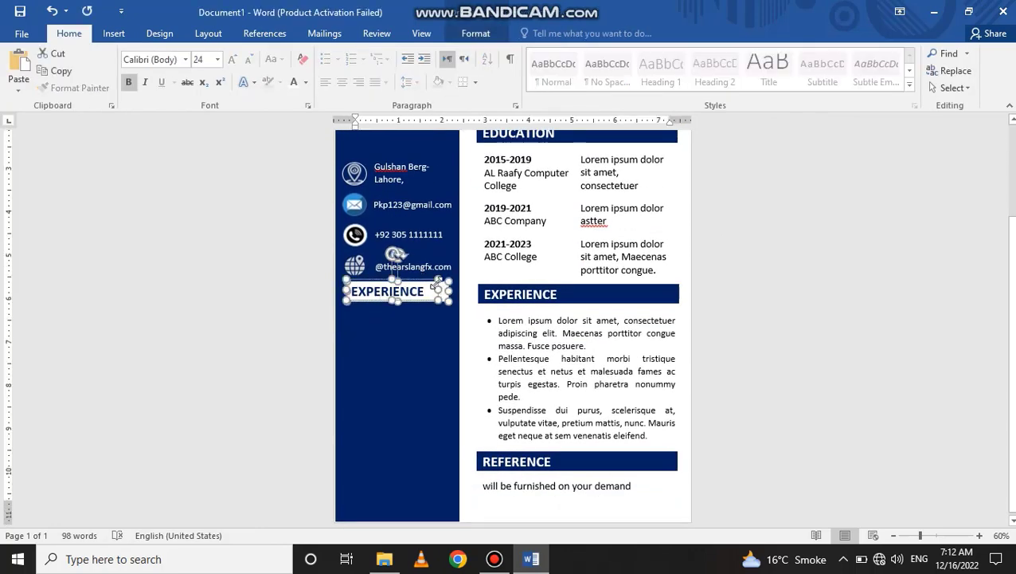
pyautogui.press('Left')
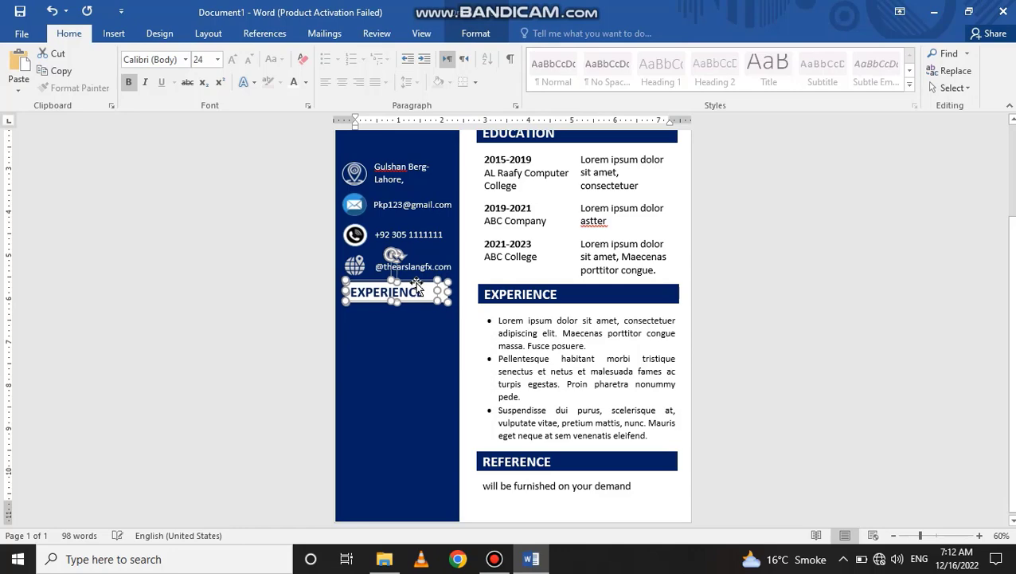
pyautogui.press('Down')
pyautogui.press('Down')
pyautogui.press('Down')
pyautogui.press('Down')
# - Retype the sidebar heading as Skills and delete a blank box drawn beneath it
pyautogui.click(720, 366)
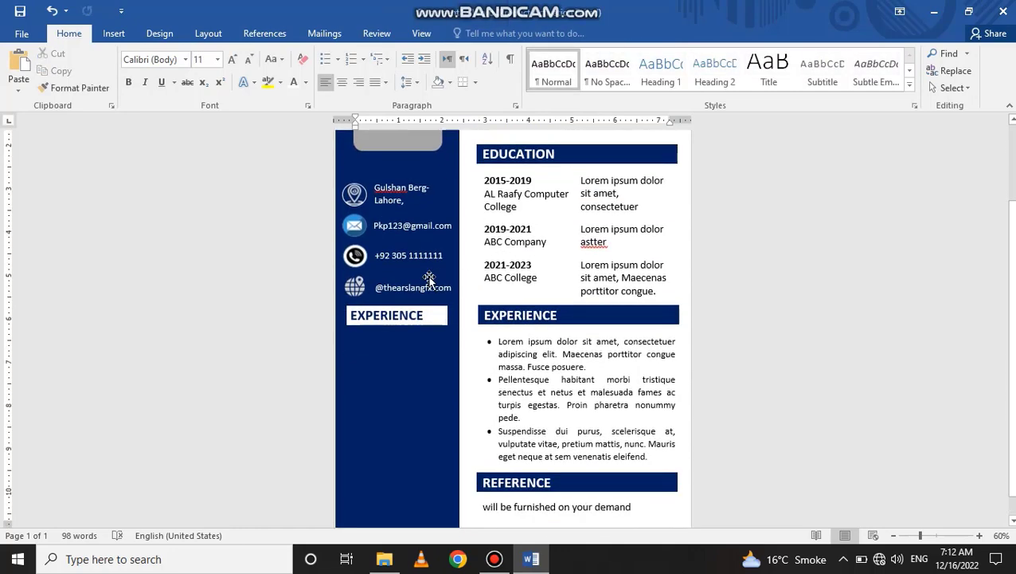
pyautogui.click(113, 33)
pyautogui.click(205, 80)
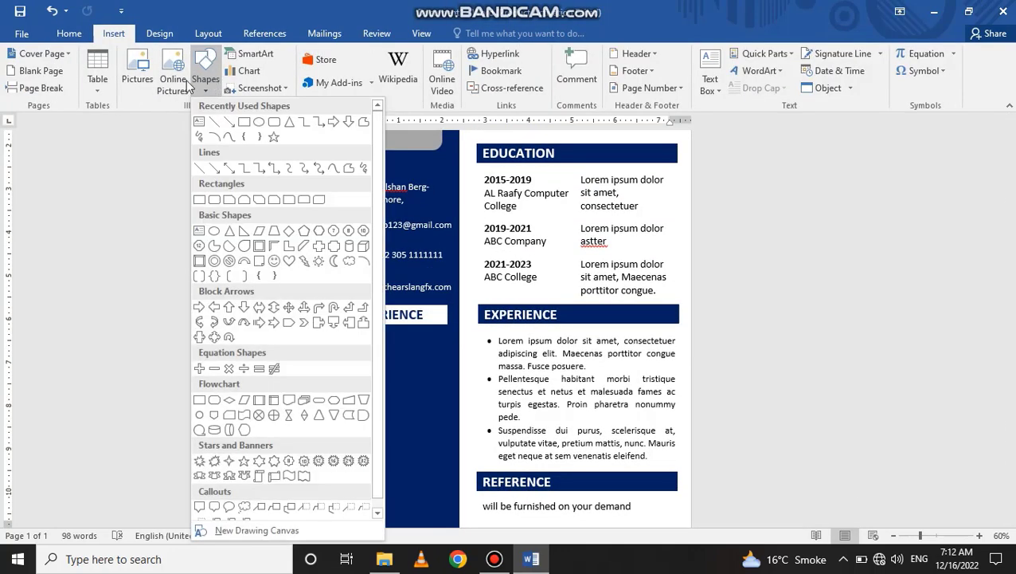
pyautogui.click(200, 123)
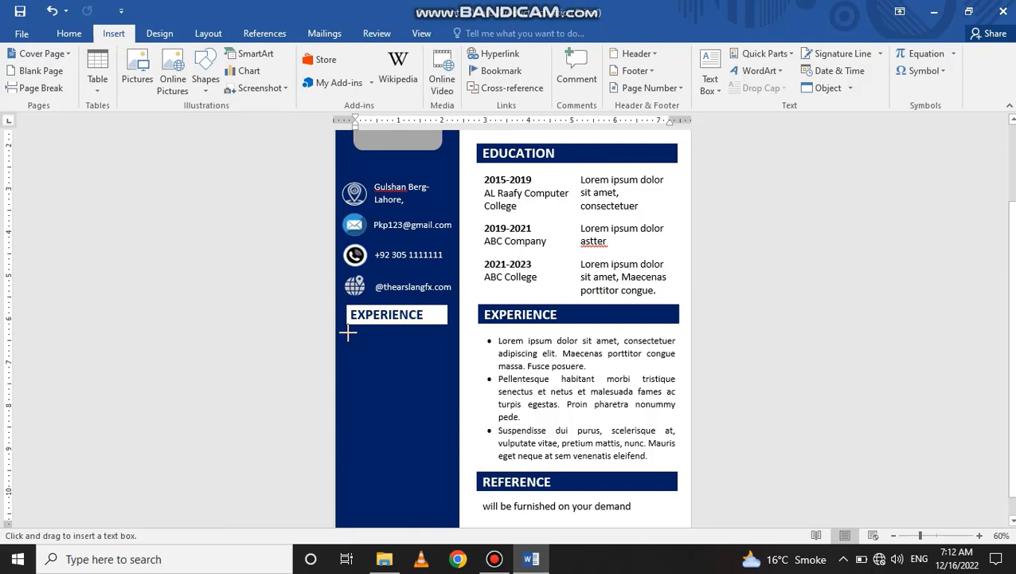
pyautogui.moveTo(348, 333); pyautogui.dragTo(430, 406)
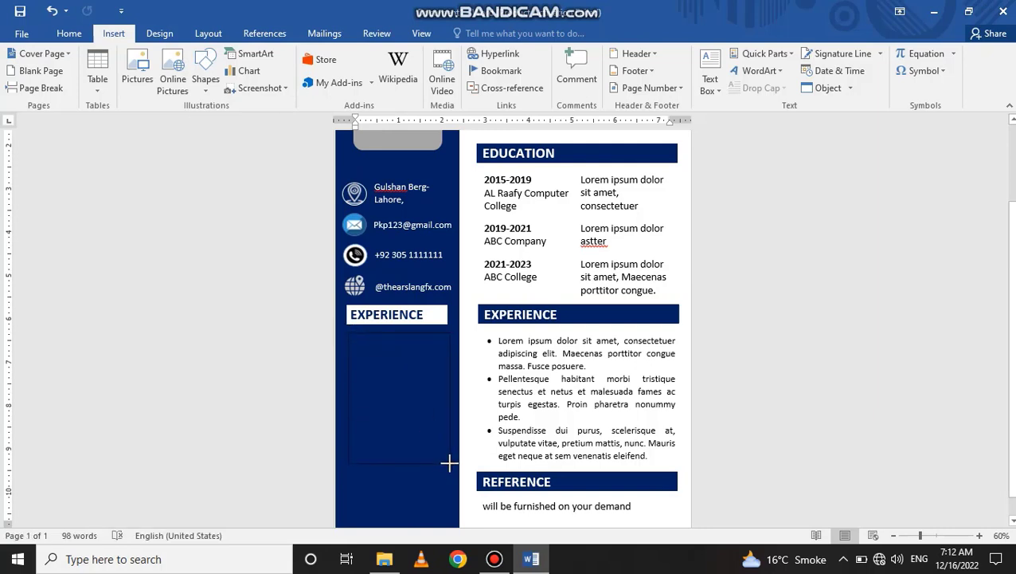
pyautogui.moveTo(447, 463); pyautogui.dragTo(448, 462)
pyautogui.click(428, 317)
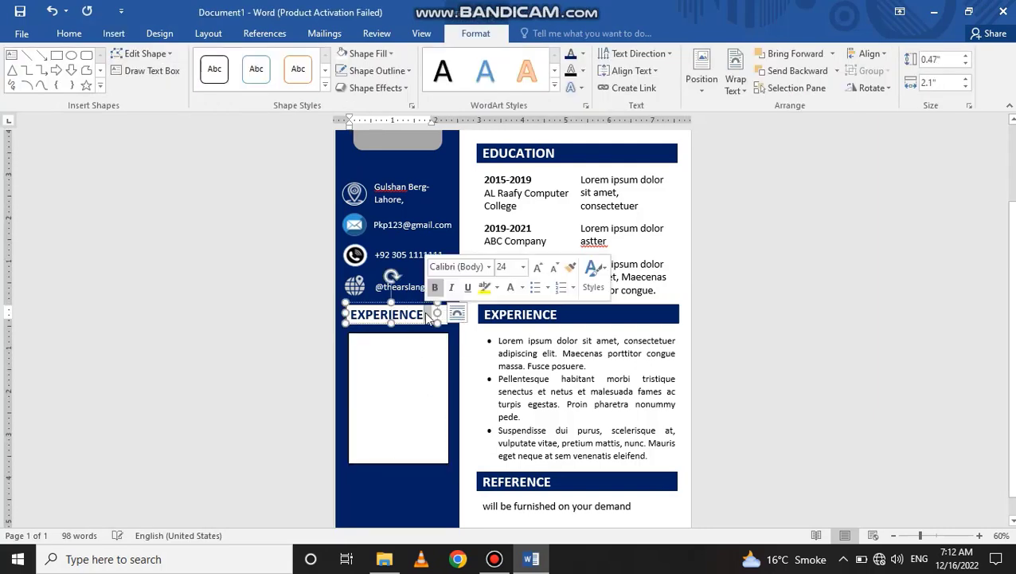
pyautogui.write('Skills')
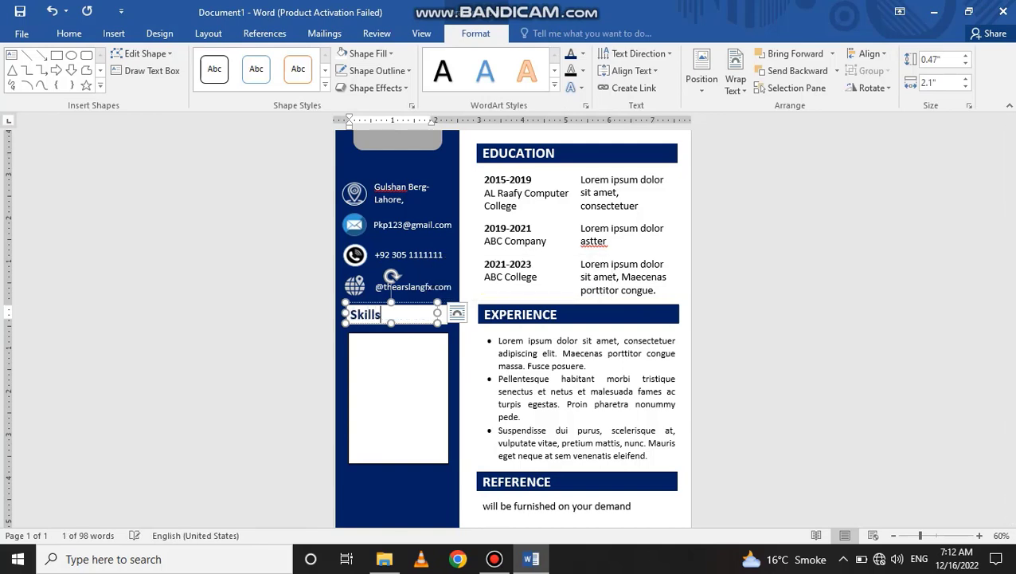
pyautogui.click(407, 334)
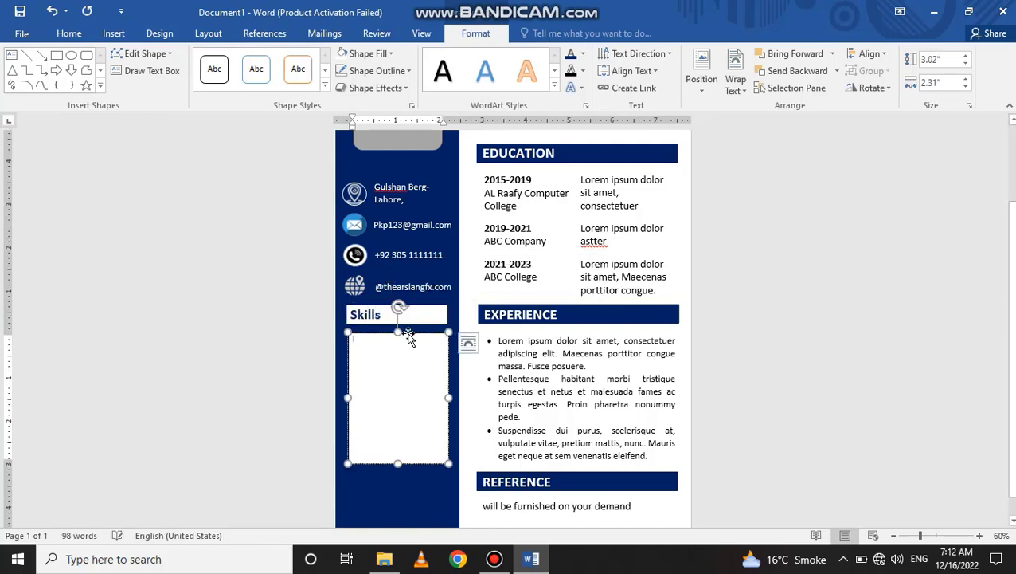
pyautogui.press('Delete')
# - Draw a small text box under Skills with no outline and no fill
pyautogui.click(114, 32)
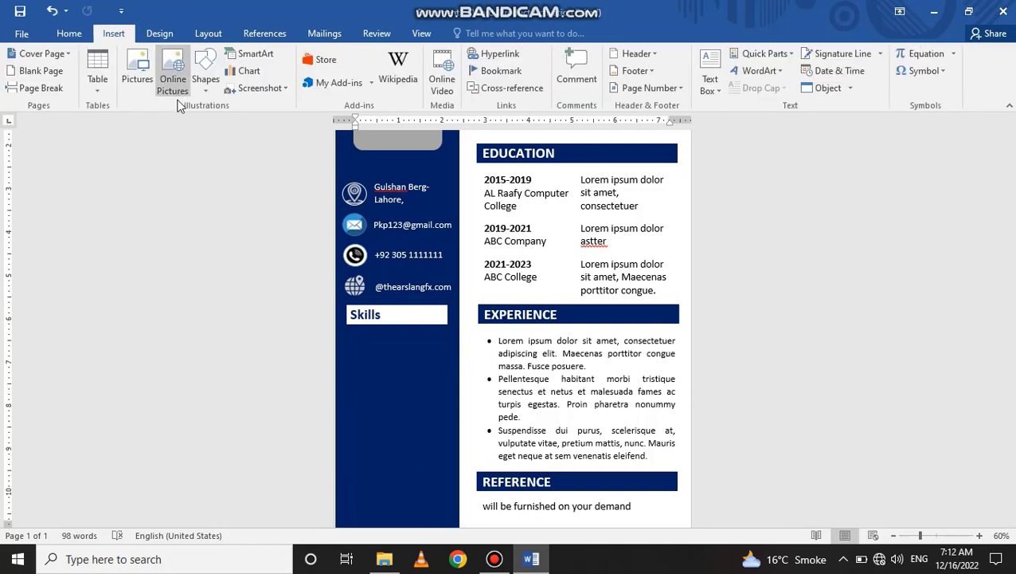
pyautogui.click(206, 78)
pyautogui.click(200, 122)
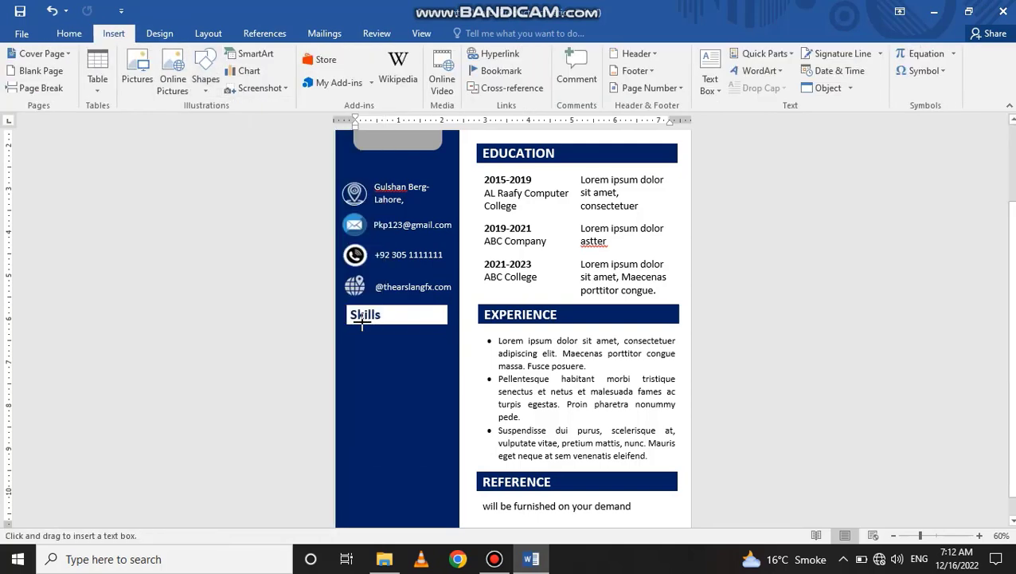
pyautogui.moveTo(348, 331); pyautogui.dragTo(414, 346)
pyautogui.click(384, 70)
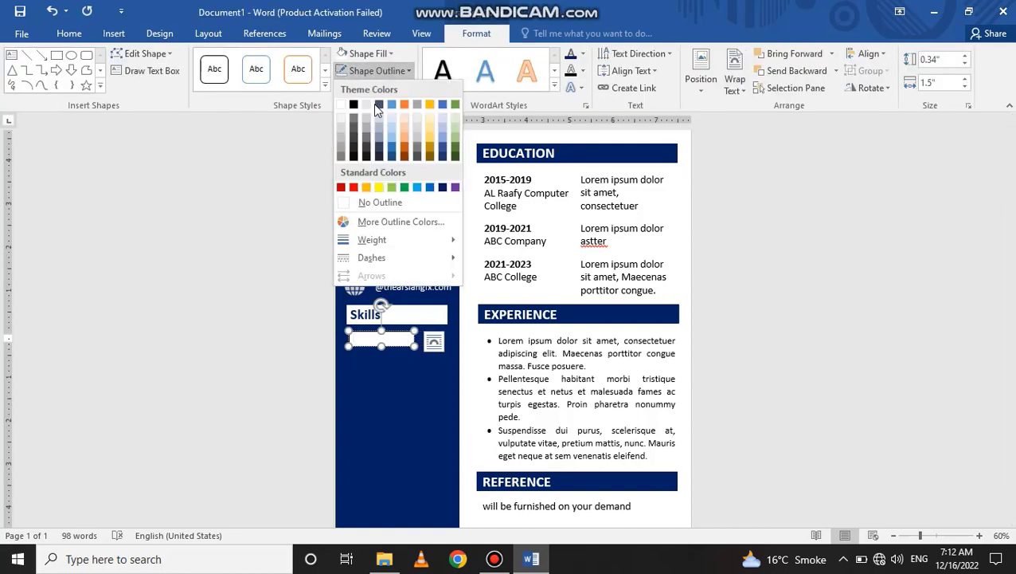
pyautogui.click(363, 203)
pyautogui.click(366, 54)
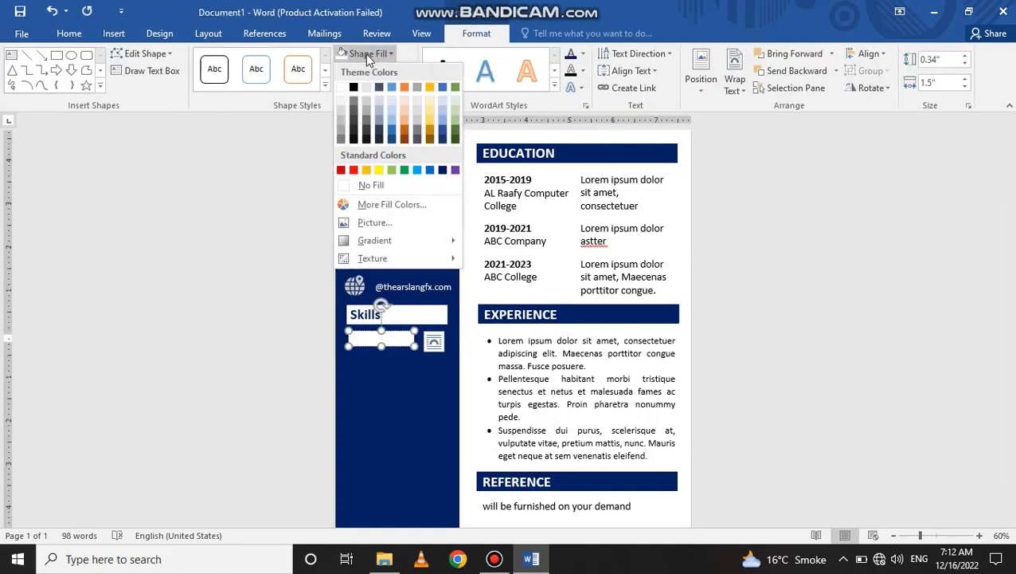
pyautogui.click(353, 184)
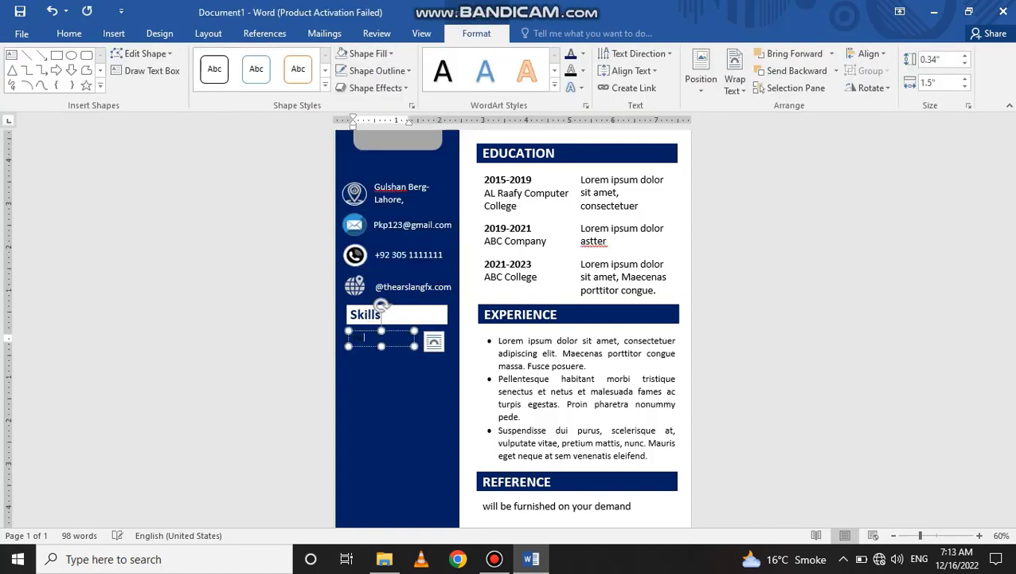
# - Enter white uppercase text reading MS WORD and move it just under Skills
pyautogui.click(73, 35)
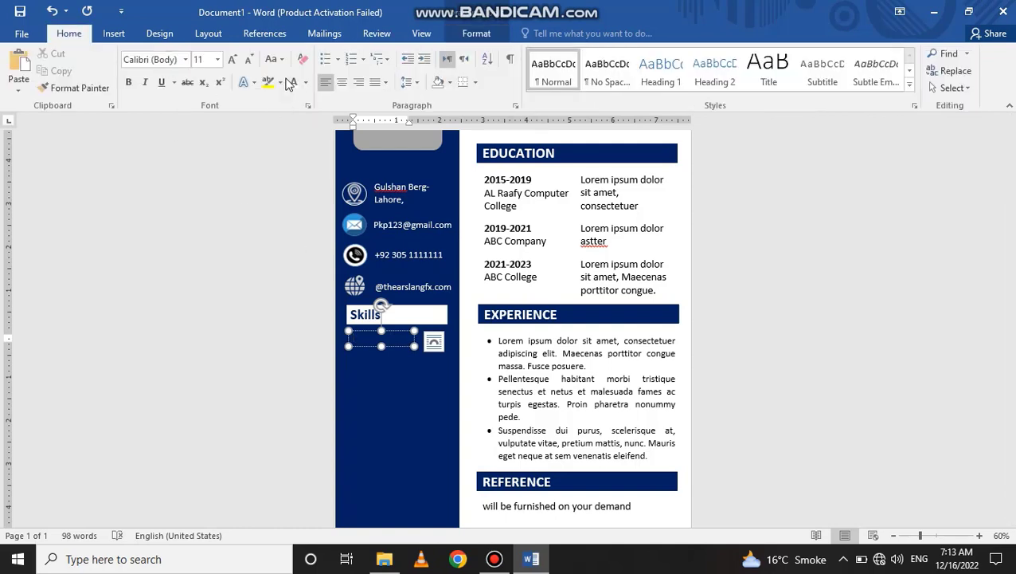
pyautogui.click(305, 82)
pyautogui.click(348, 341)
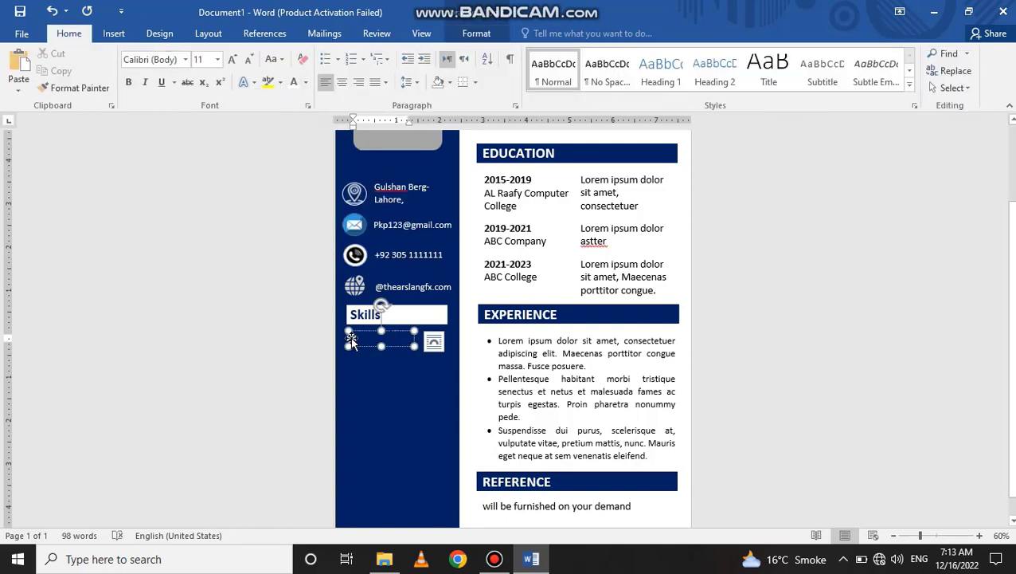
pyautogui.write('Skills')
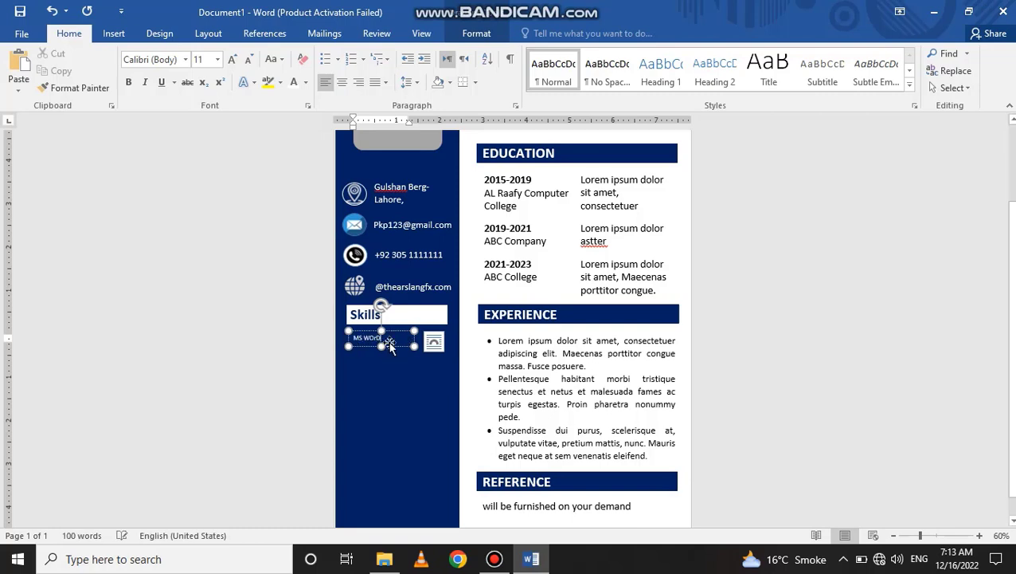
pyautogui.click(271, 59)
pyautogui.click(294, 114)
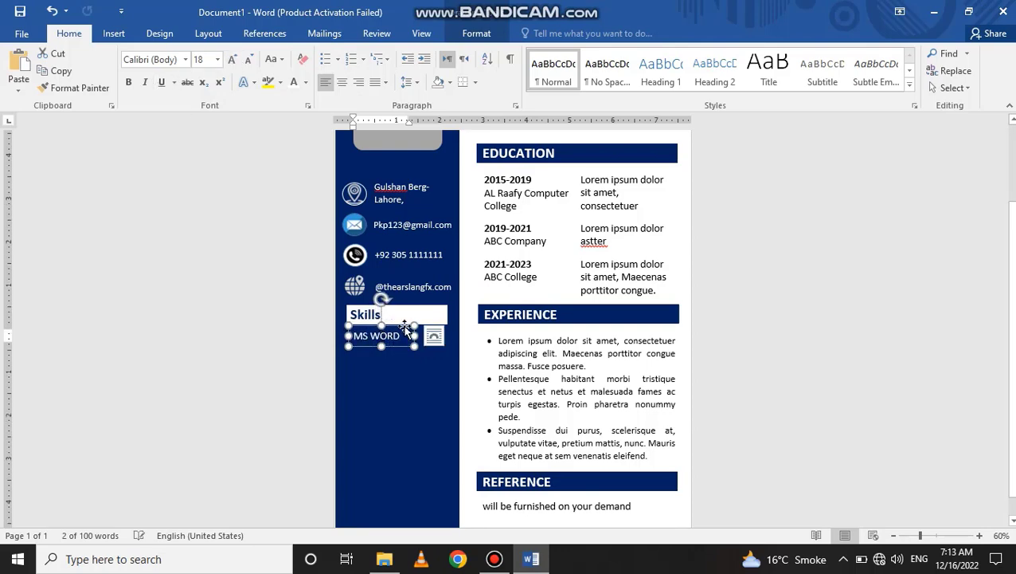
pyautogui.moveTo(406, 330); pyautogui.dragTo(402, 325)
pyautogui.click(661, 290)
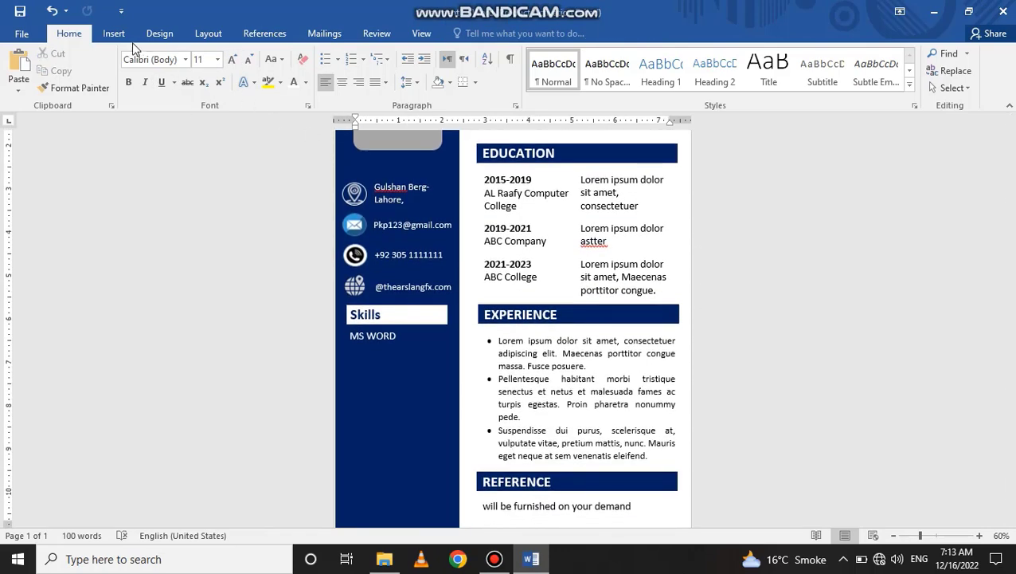
pyautogui.click(114, 33)
# - Draw a straight line beneath the MS WORD label, fill it blue and adjust its length
pyautogui.click(205, 80)
pyautogui.click(235, 126)
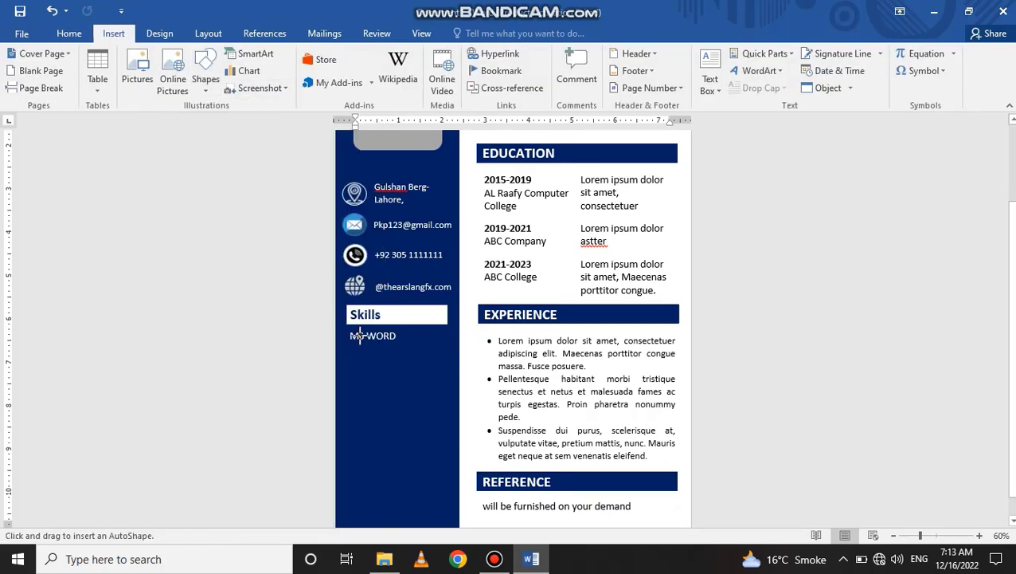
pyautogui.moveTo(348, 343); pyautogui.dragTo(368, 345)
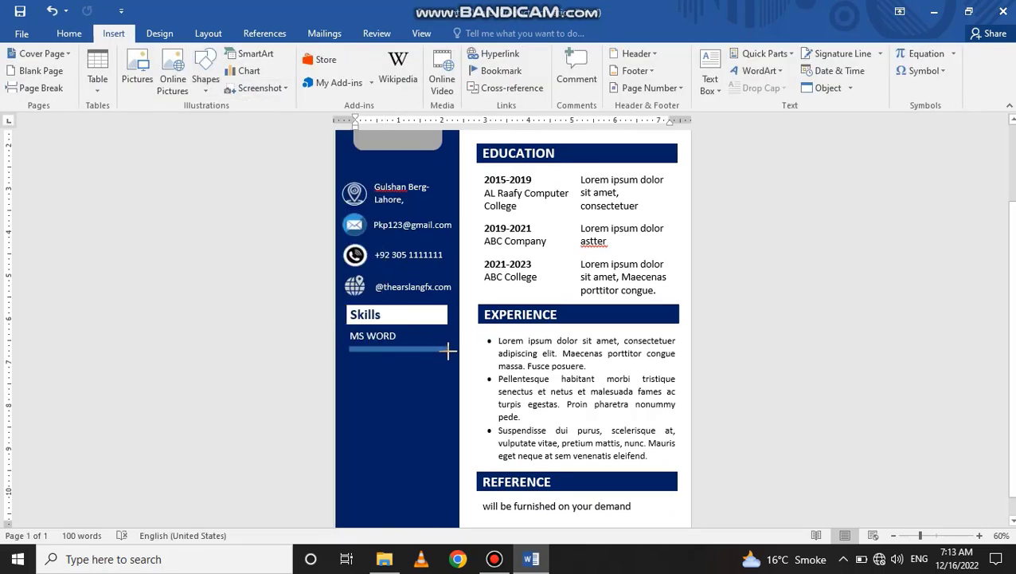
pyautogui.moveTo(448, 352); pyautogui.dragTo(450, 350)
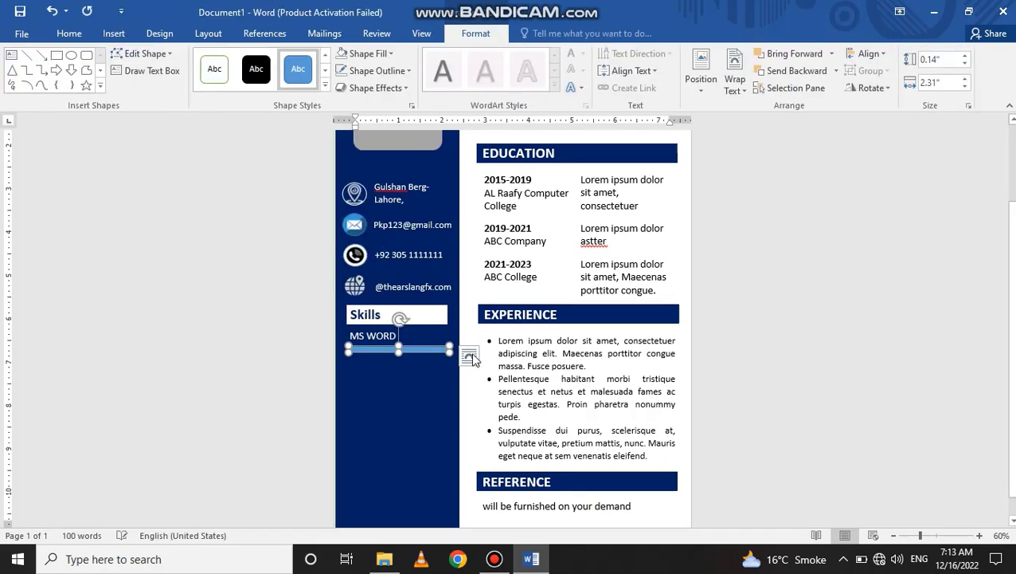
pyautogui.click(371, 70)
pyautogui.click(375, 70)
pyautogui.click(374, 53)
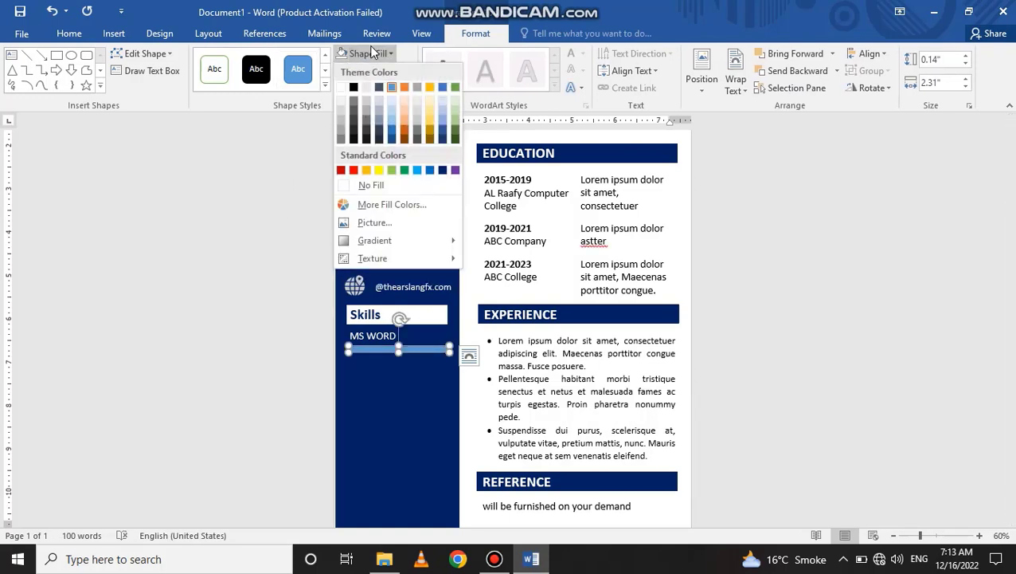
pyautogui.click(429, 171)
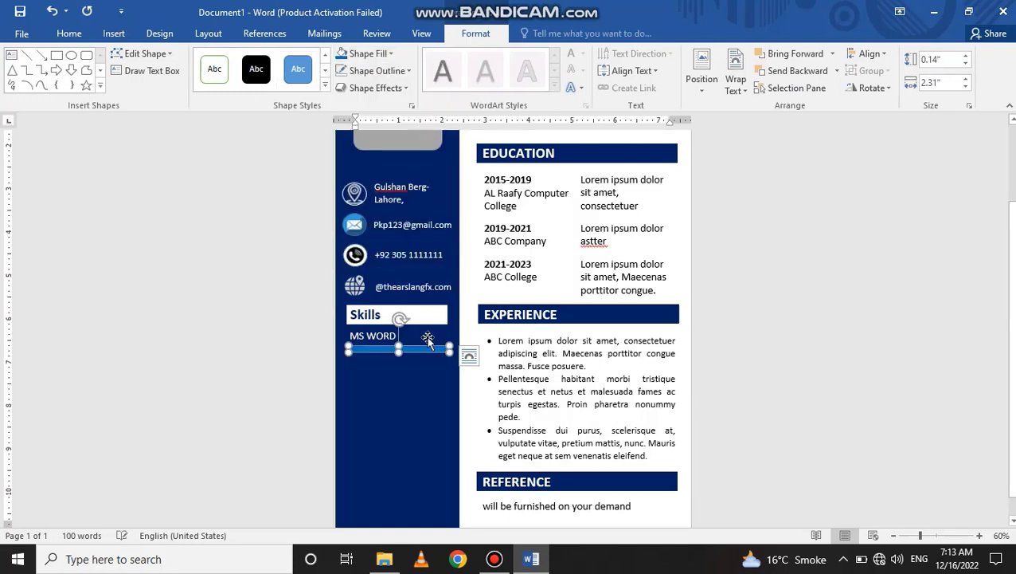
pyautogui.moveTo(449, 351); pyautogui.dragTo(388, 349)
# - Duplicate the blue line, shorten the copy to mark the skill level, and give it a different blue
pyautogui.hotkey('ctrl', 'v')
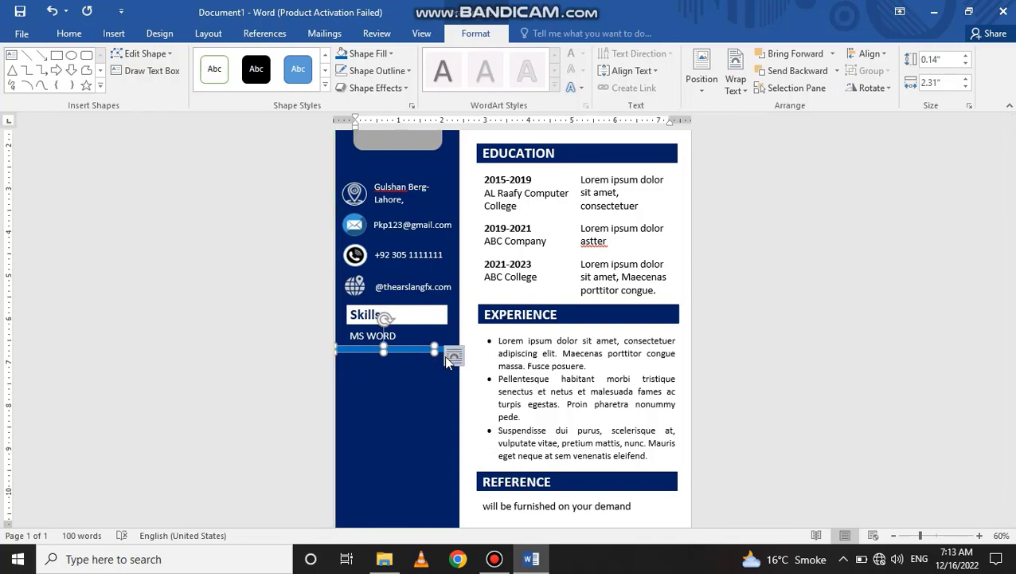
pyautogui.press('Right')
pyautogui.press('Right')
pyautogui.press('Right')
pyautogui.press('Right')
pyautogui.press('Right')
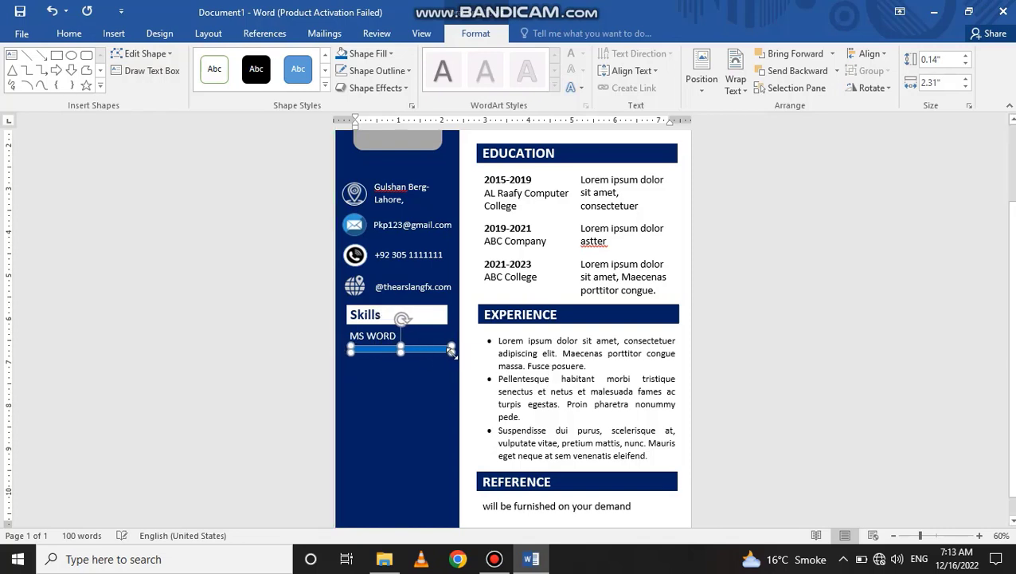
pyautogui.moveTo(451, 351); pyautogui.dragTo(433, 349)
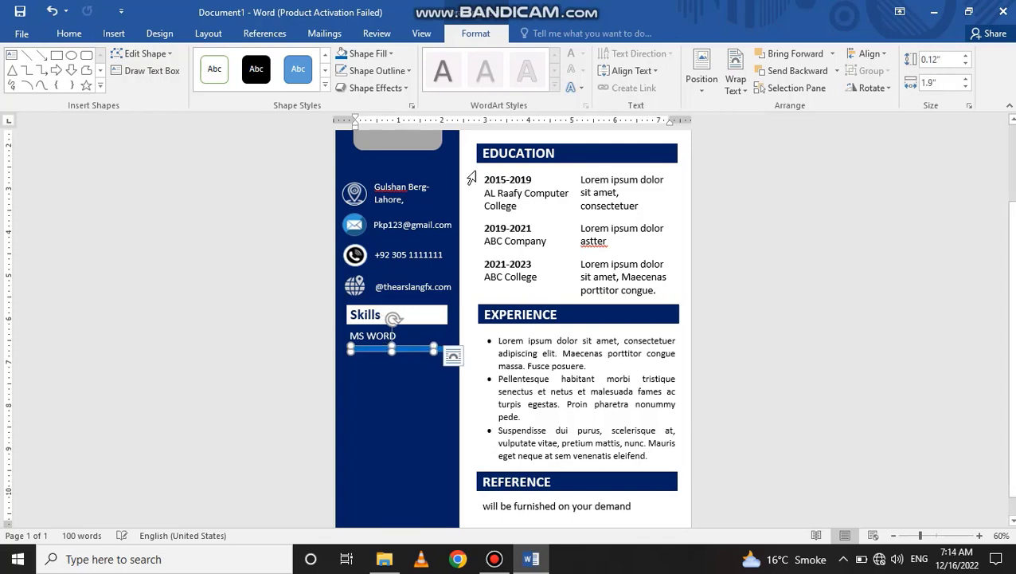
pyautogui.click(388, 53)
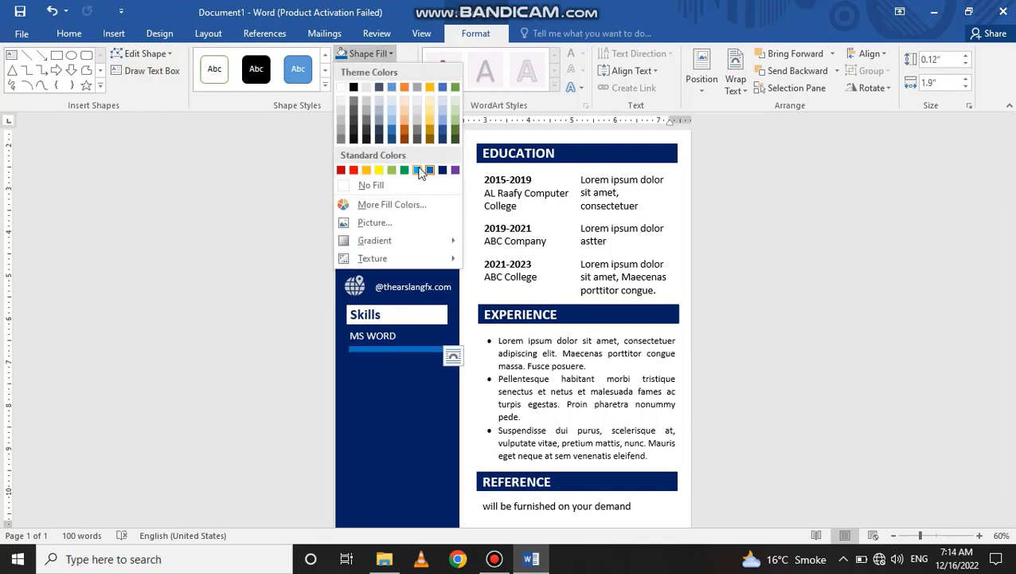
pyautogui.click(420, 174)
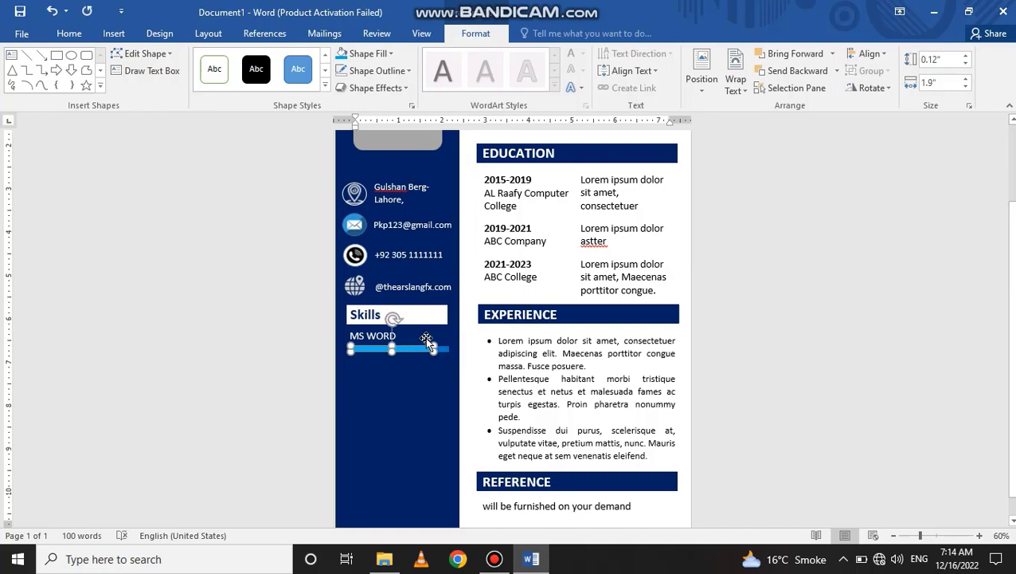
# - Check the bar's look, then select both the light-blue bar and the darker segment
pyautogui.click(748, 341)
pyautogui.scroll(-2, 586, 338)
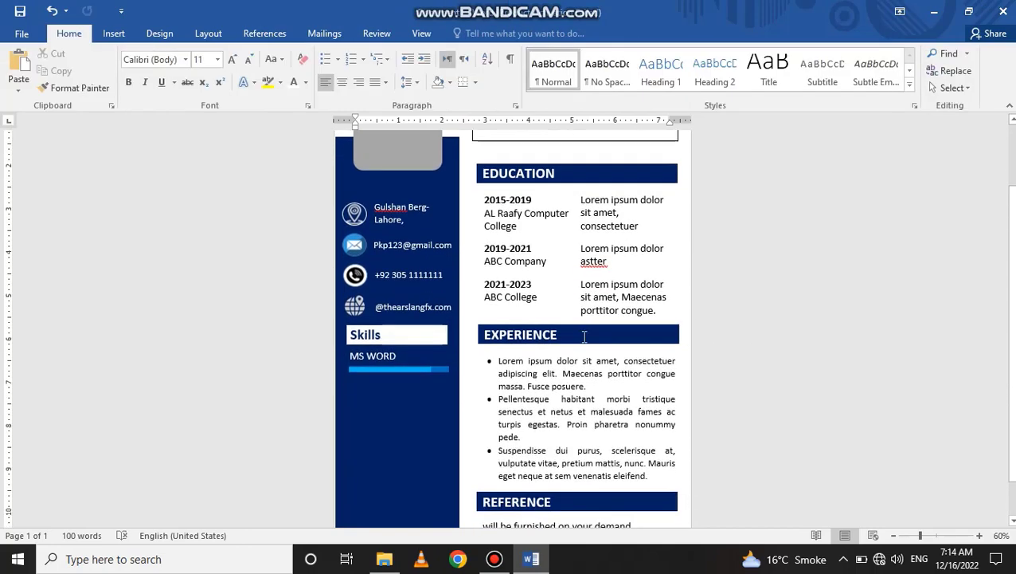
pyautogui.click(439, 372)
pyautogui.keyDown('shift'); pyautogui.click(428, 369); pyautogui.keyUp('shift')
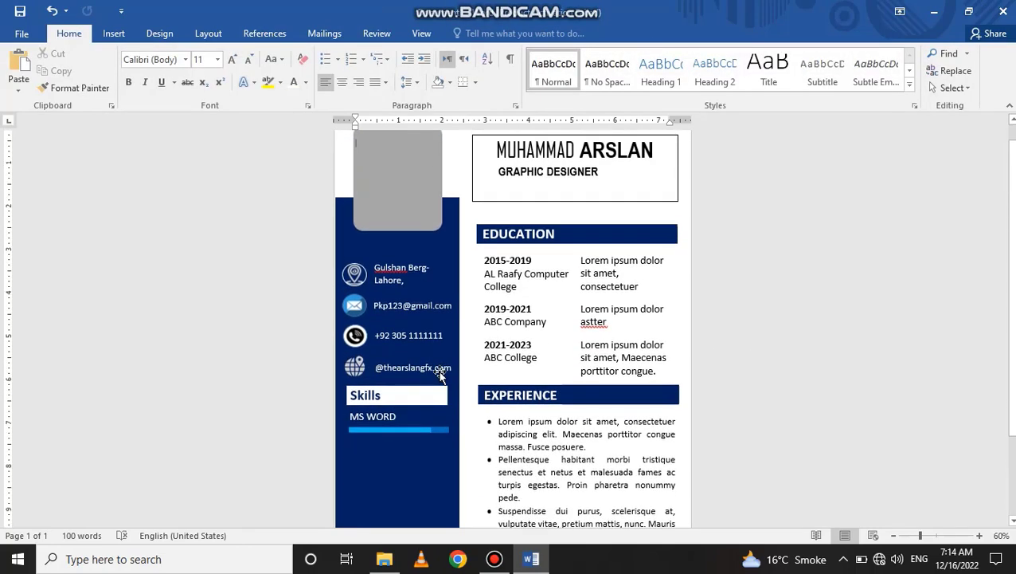
pyautogui.scroll(-3, 442, 372)
pyautogui.click(442, 350)
pyautogui.keyDown('shift'); pyautogui.click(424, 351); pyautogui.keyUp('shift')
pyautogui.scroll(-2, 425, 361)
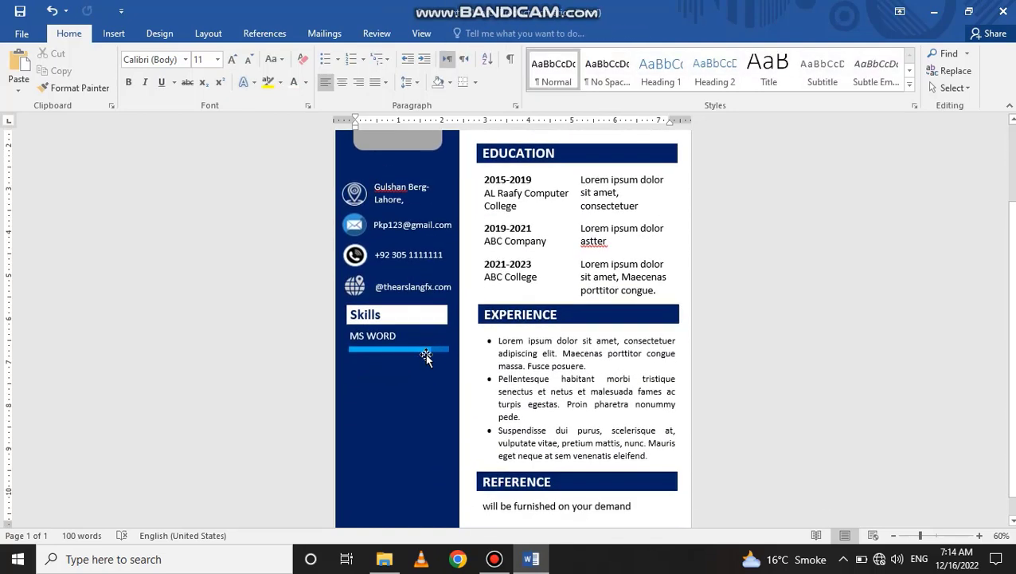
pyautogui.click(422, 350)
pyautogui.keyDown('shift'); pyautogui.click(437, 350); pyautogui.keyUp('shift')
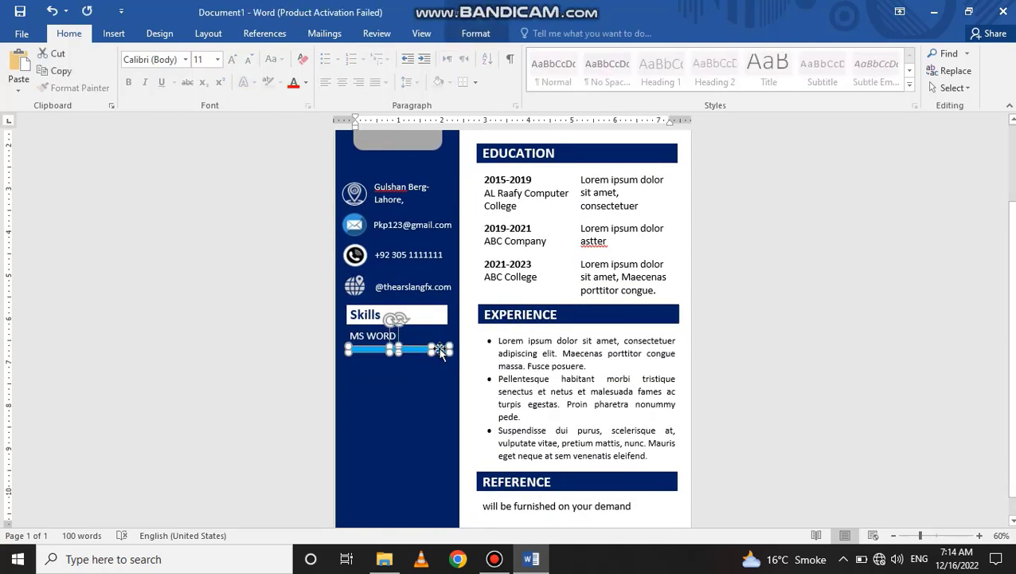
# - Group the two bar pieces into a single shape
pyautogui.moveTo(441, 349); pyautogui.dragTo(443, 371)
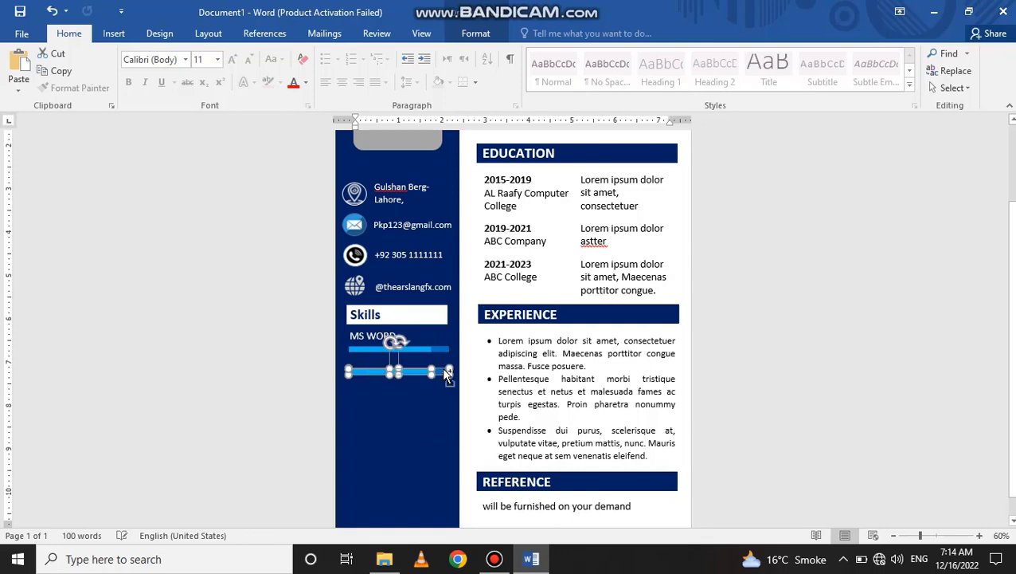
pyautogui.hotkey('ctrl', 'z')
pyautogui.click(476, 33)
pyautogui.click(871, 70)
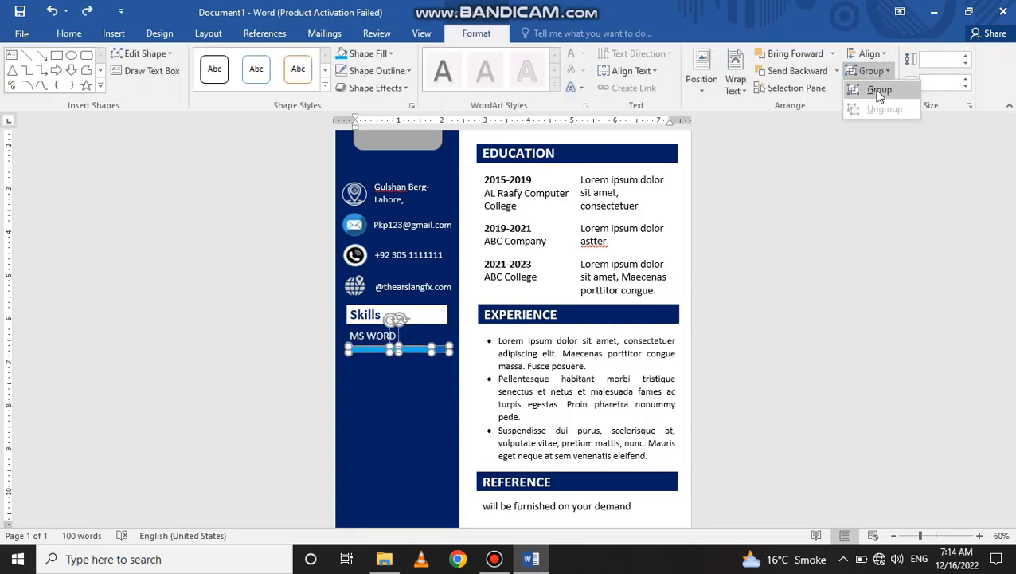
pyautogui.click(876, 88)
pyautogui.click(759, 393)
# - Select the MS WORD label with its grouped bar and copy them down the Skills list
pyautogui.scroll(-3, 441, 364)
pyautogui.click(381, 355)
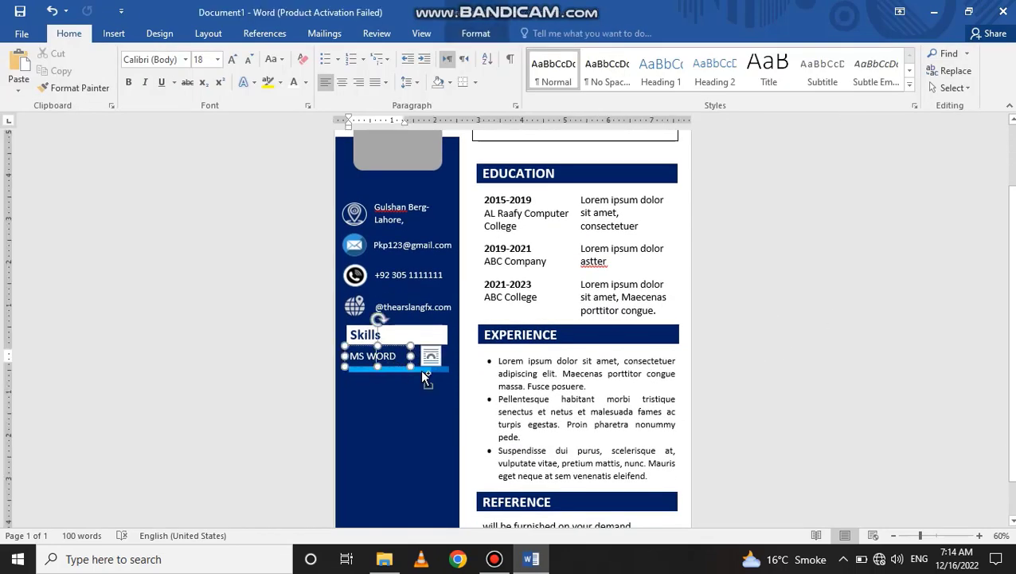
pyautogui.keyDown('shift'); pyautogui.click(424, 380); pyautogui.keyUp('shift')
pyautogui.click(460, 381)
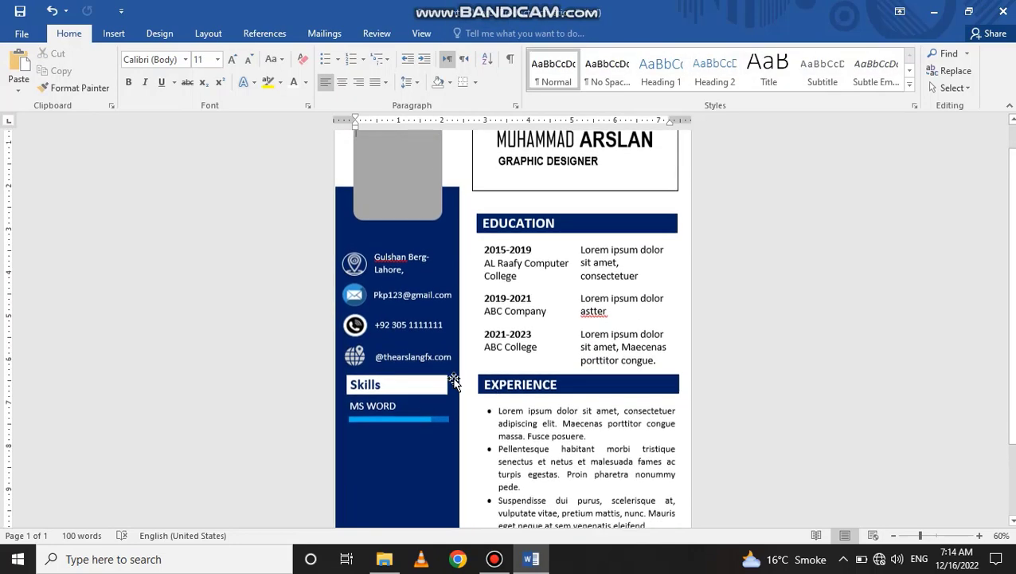
pyautogui.scroll(-3, 454, 379)
pyautogui.click(442, 329)
pyautogui.click(382, 314)
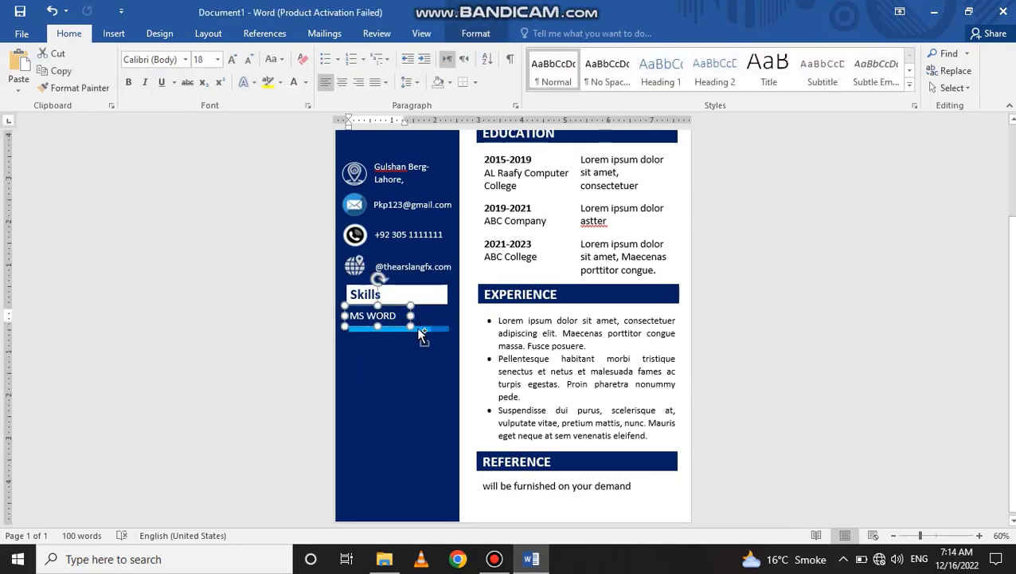
pyautogui.keyDown('shift'); pyautogui.click(407, 326); pyautogui.keyUp('shift')
pyautogui.moveTo(414, 342); pyautogui.dragTo(425, 438)
pyautogui.hotkey('ctrl', 'z')
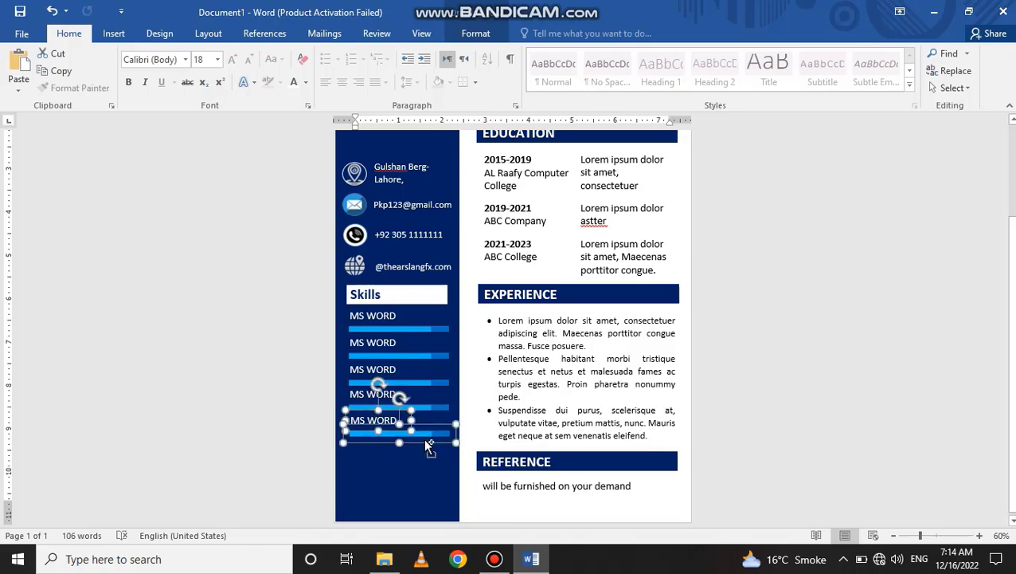
# - Rename the second and third skill labels to MS Excel and MS Powerpoint
pyautogui.click(818, 348)
pyautogui.scroll(-2, 417, 340)
pyautogui.doubleClick(377, 382)
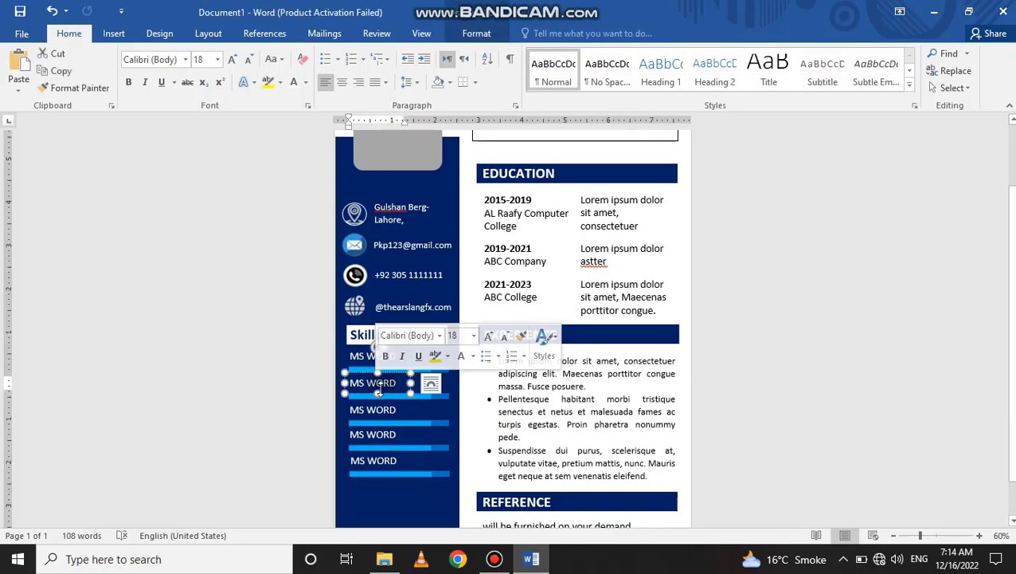
pyautogui.write('Excel')
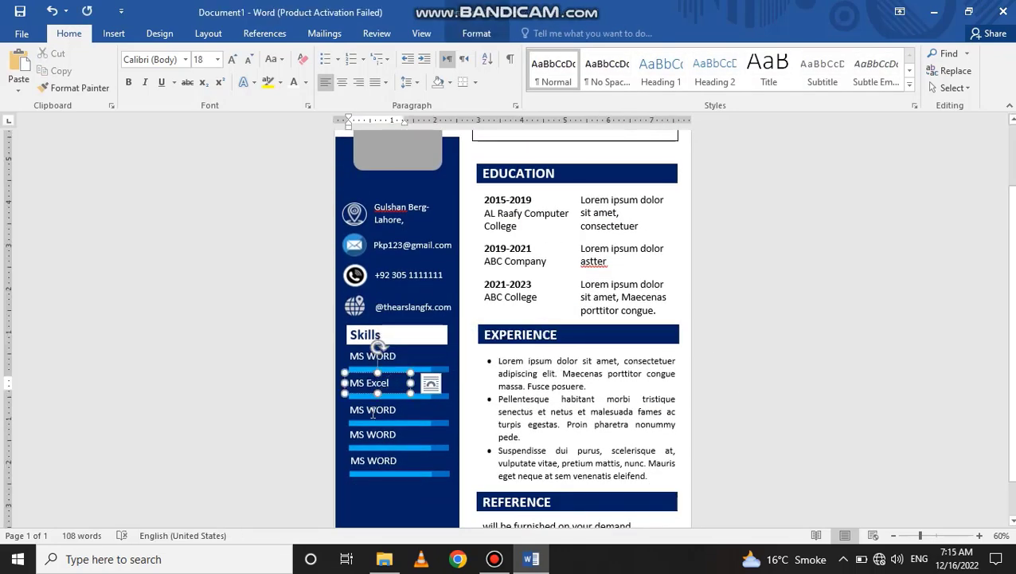
pyautogui.click(374, 410)
pyautogui.doubleClick(374, 412)
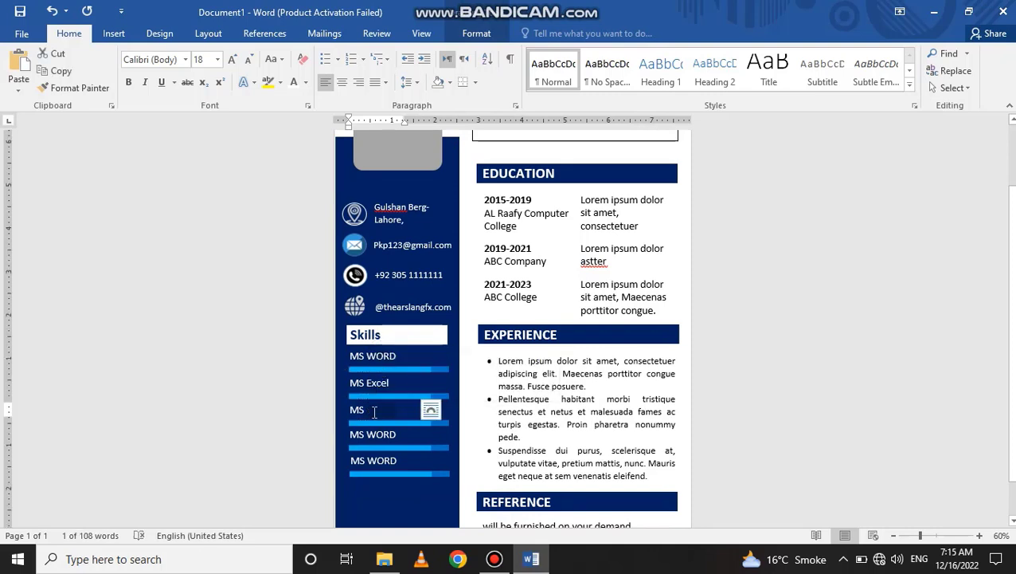
pyautogui.write('Power')
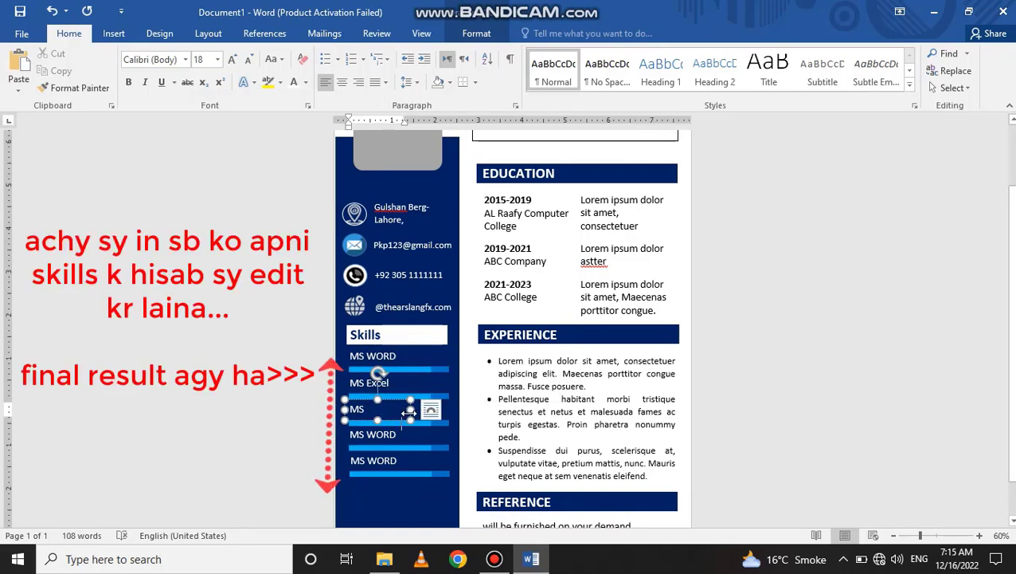
pyautogui.write('point')
pyautogui.press('Escape')
# - Replace the fourth skill label with 'INpage' and select the fifth label's text
pyautogui.tripleClick(386, 436)
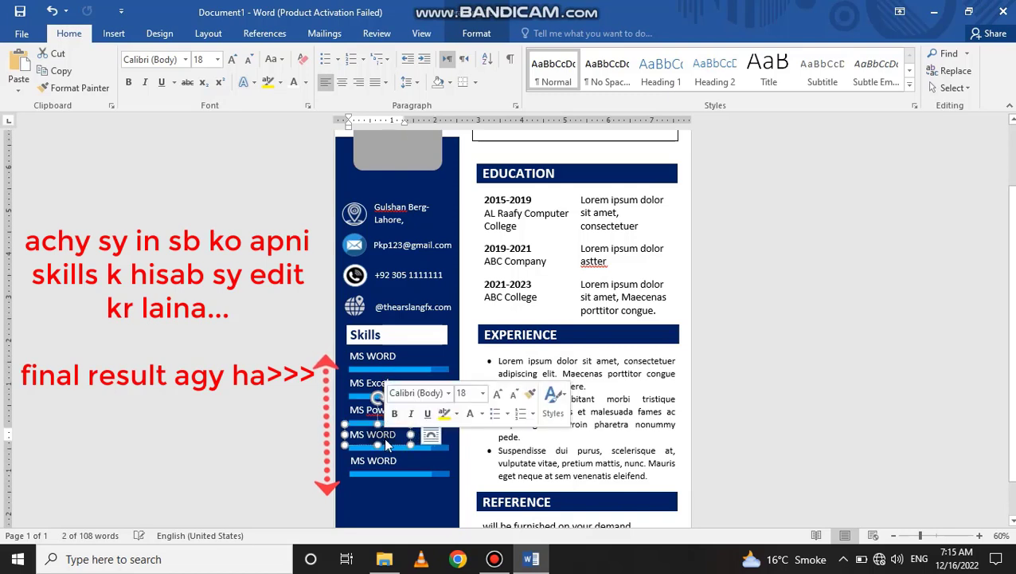
pyautogui.write('INpa')
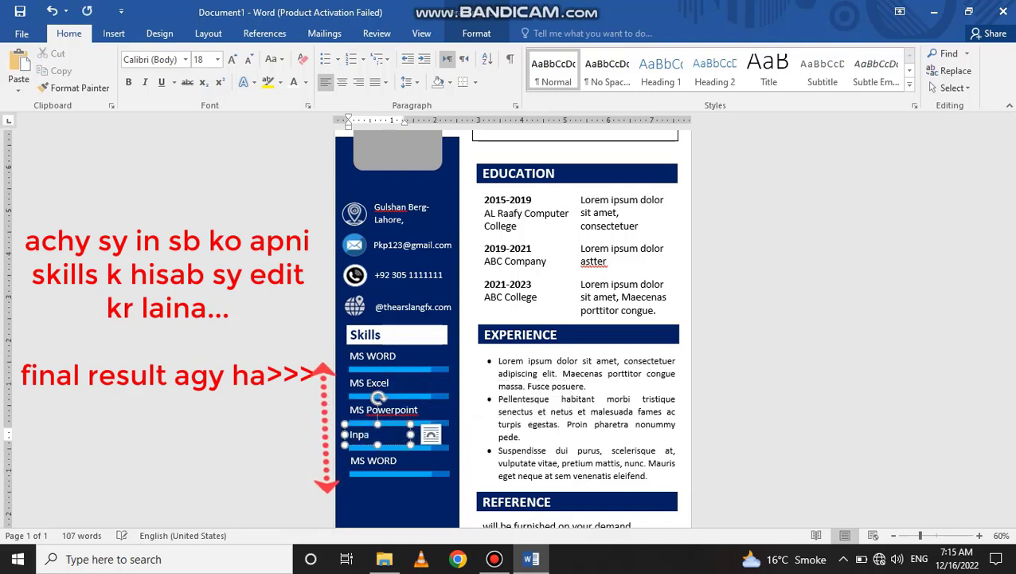
pyautogui.write('ge')
pyautogui.click(373, 460)
pyautogui.tripleClick(373, 460)
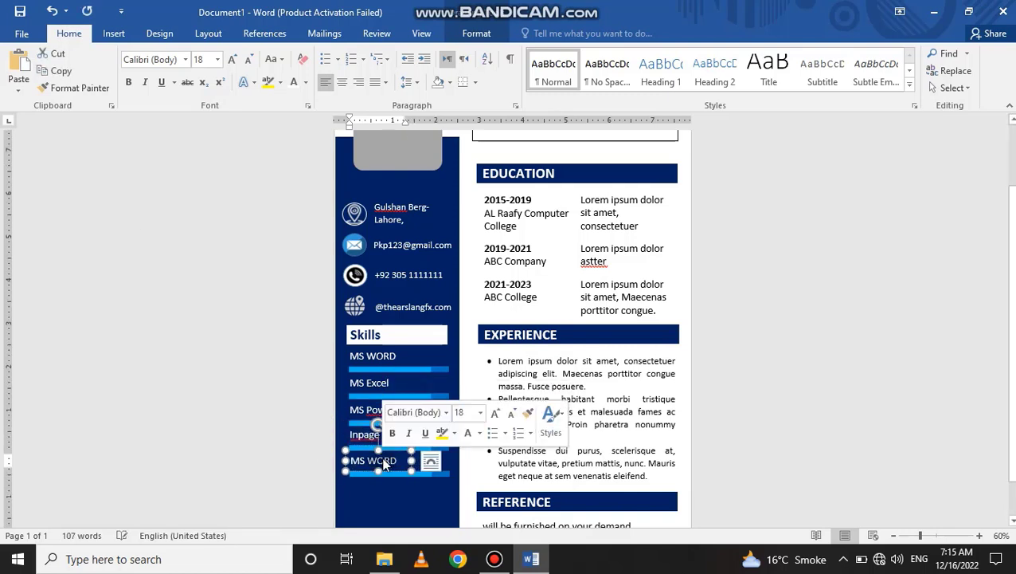